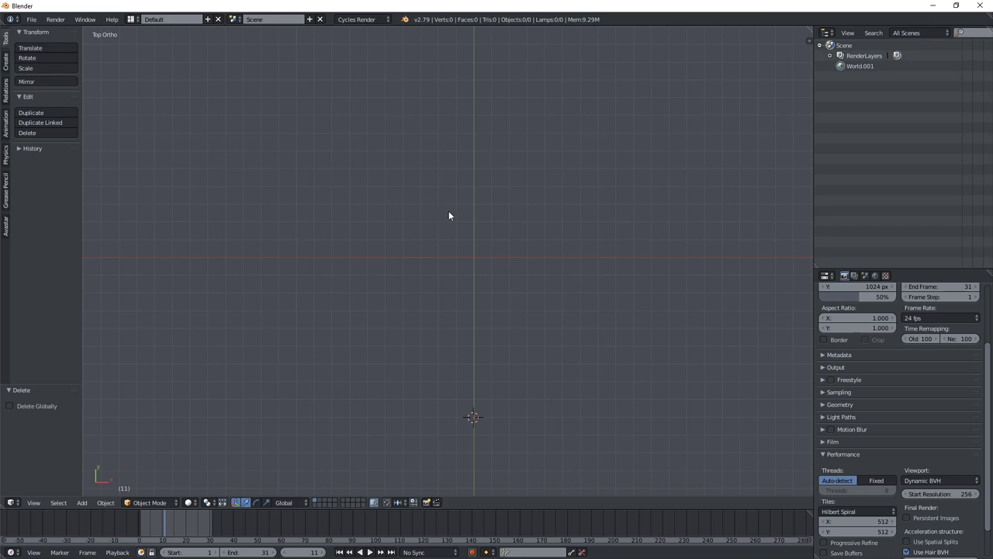
Add a cube mesh to the empty scene.
middle_click_drag(450, 214, 457, 150)
key("shift+a")
key("shift+a")
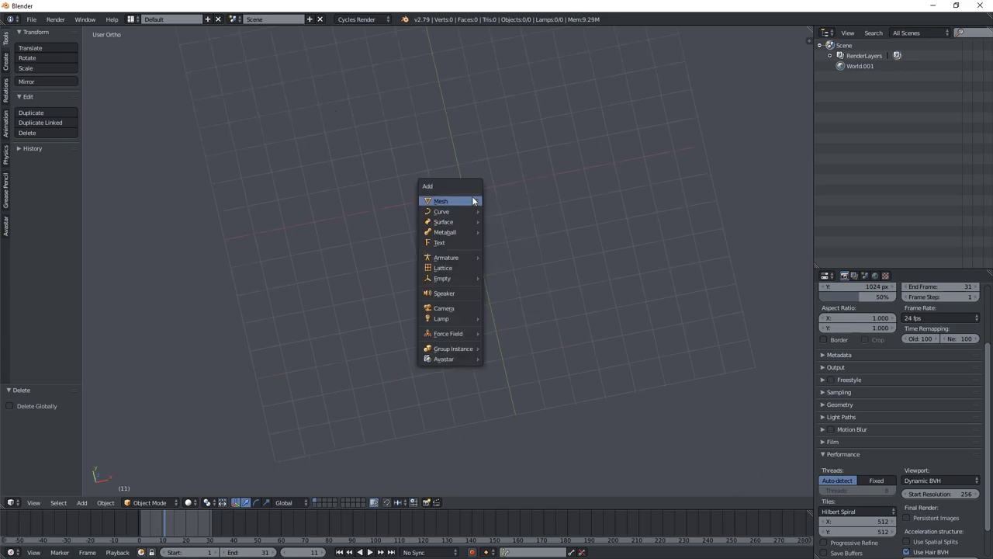
mouse_move(462, 199)
left_click(503, 208)
In front view, move the cube about 0.38 along X and -2.05 along Z, centring it just above the ground line.
middle_click_drag(504, 209, 458, 193)
scroll(450, 217, "up", 4)
scroll(461, 232, "up", 1)
key("KP_1")
scroll(480, 230, "down", 4)
scroll(478, 262, "up", 2)
key("g")
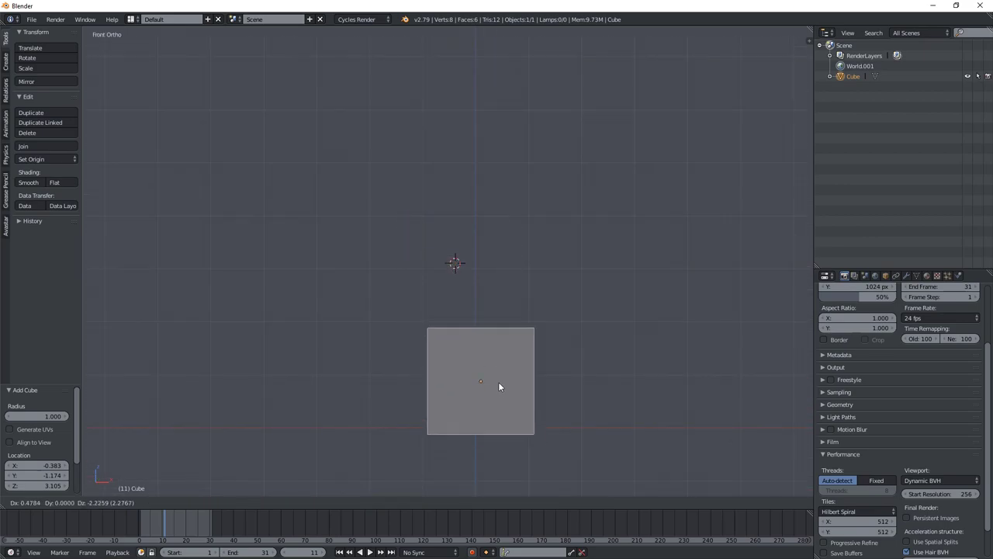
left_click(498, 366)
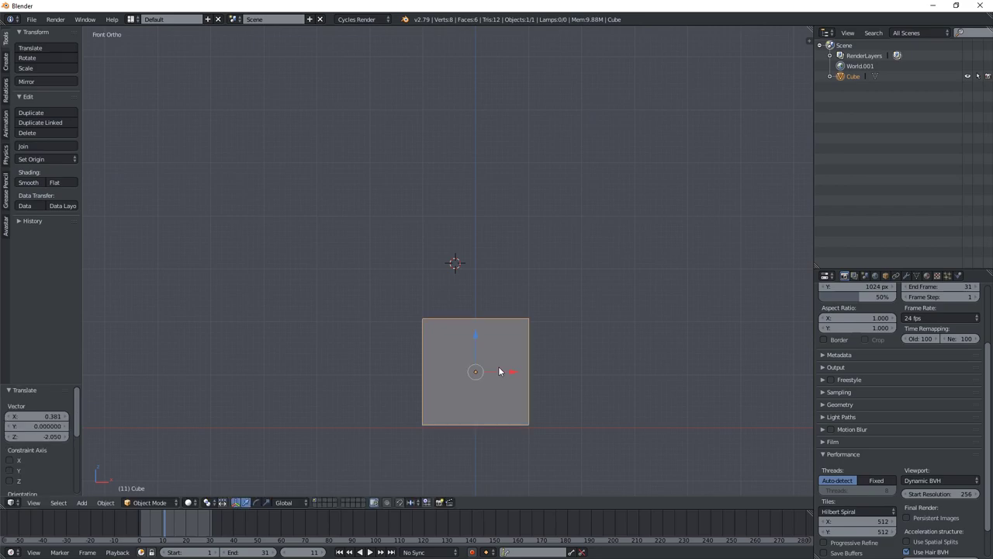
middle_click_drag(498, 367, 469, 228, "shift")
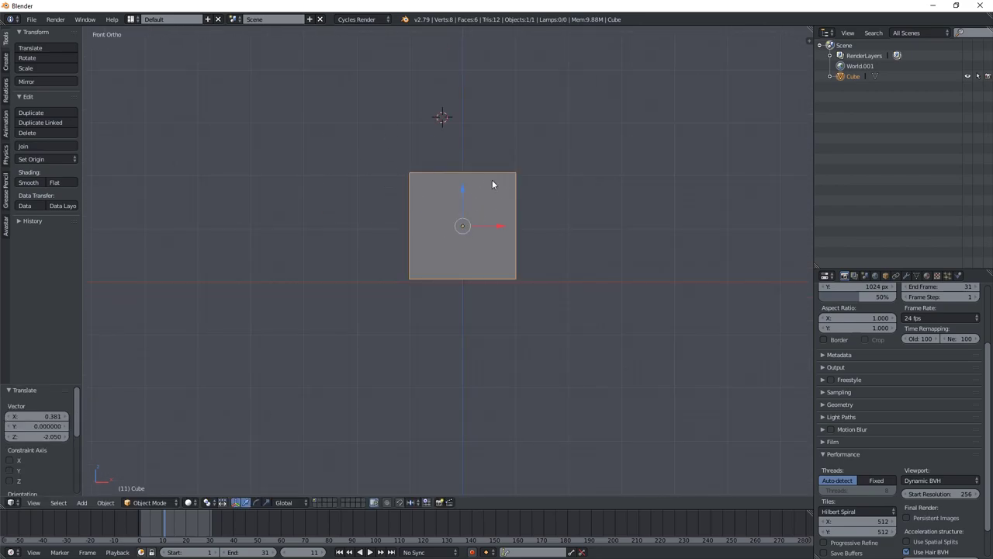
Stretch the cube's mesh along Z into a tall column, scaling by about 5.9 and again by about 1.4.
middle_click_drag(489, 184, 470, 272, "shift")
key("Tab")
key("s")
key("z")
left_click(643, 484)
scroll(450, 346, "down", 6)
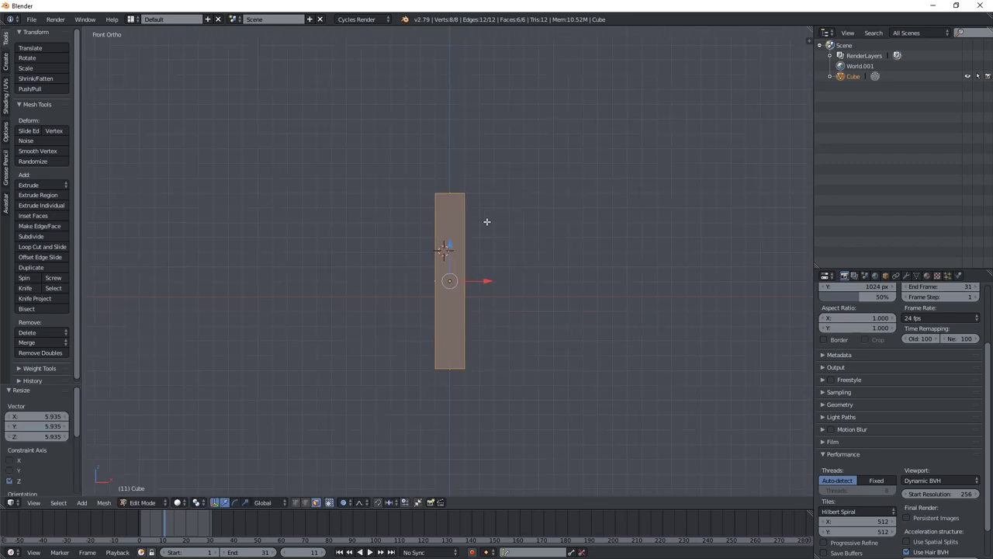
key("s")
key("z")
left_click(516, 208)
Raise the column's mesh along Z by about 7.6, then adjust it so its base rests on the ground line.
key("g")
key("z")
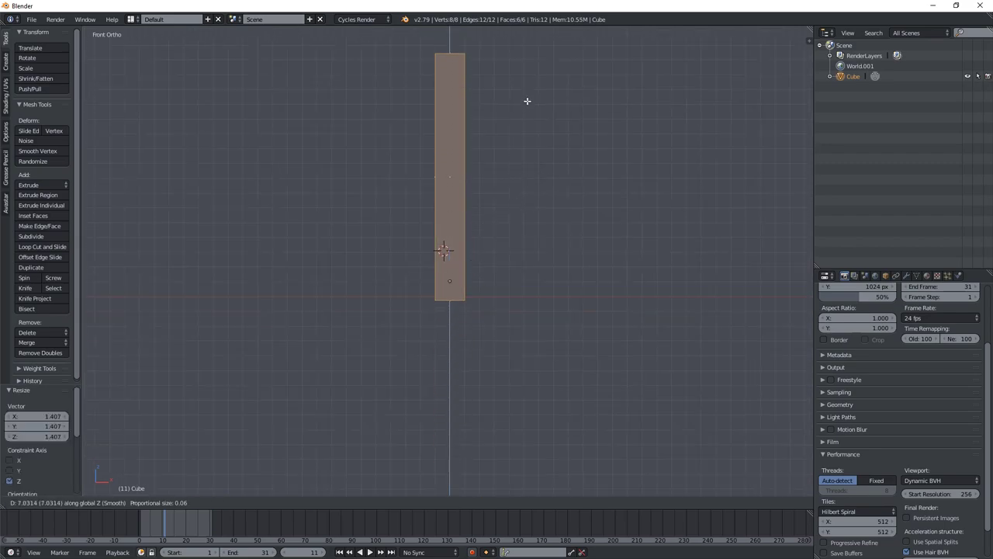
left_click(525, 96)
key("g")
key("z")
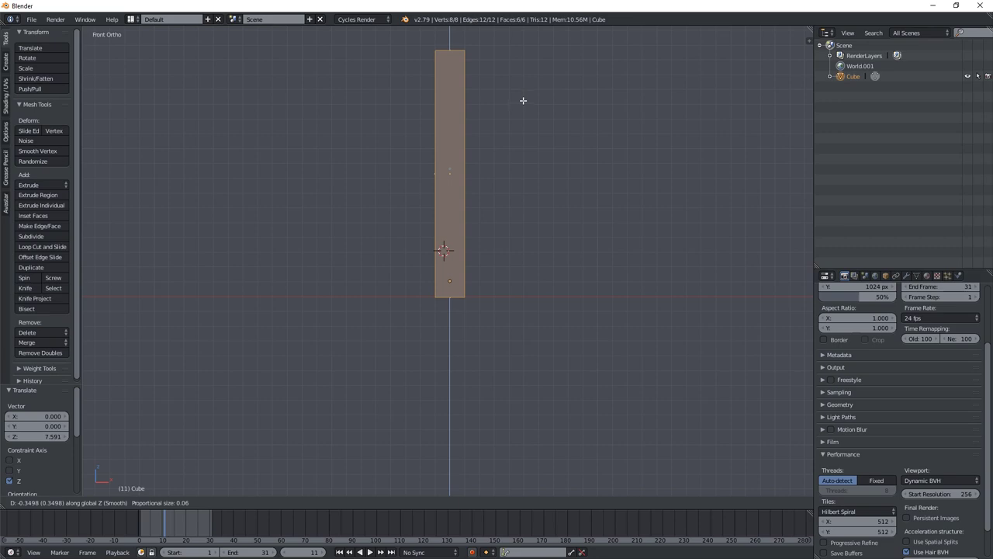
left_click(522, 100)
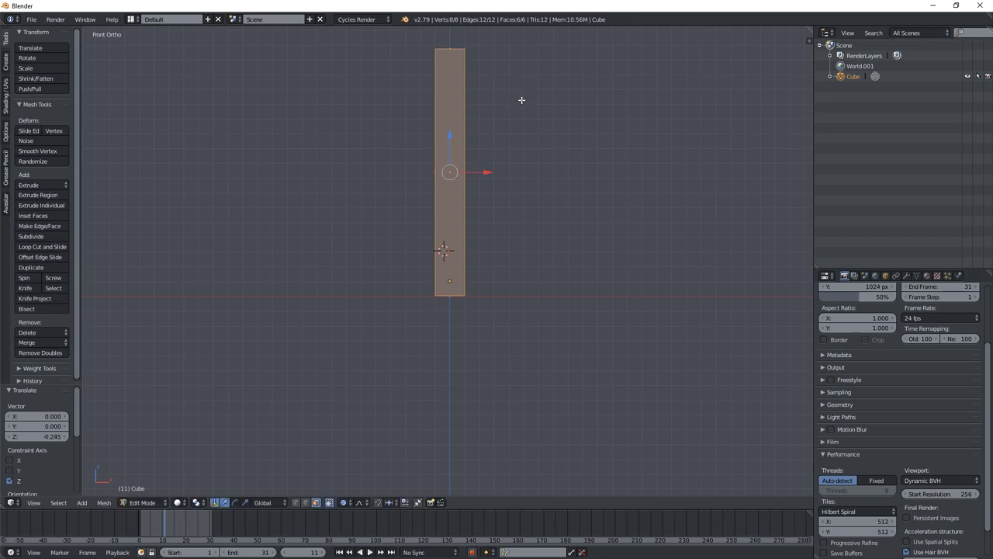
Apply the column's location, rotation and scale in object mode.
key("Tab")
key("ctrl+a")
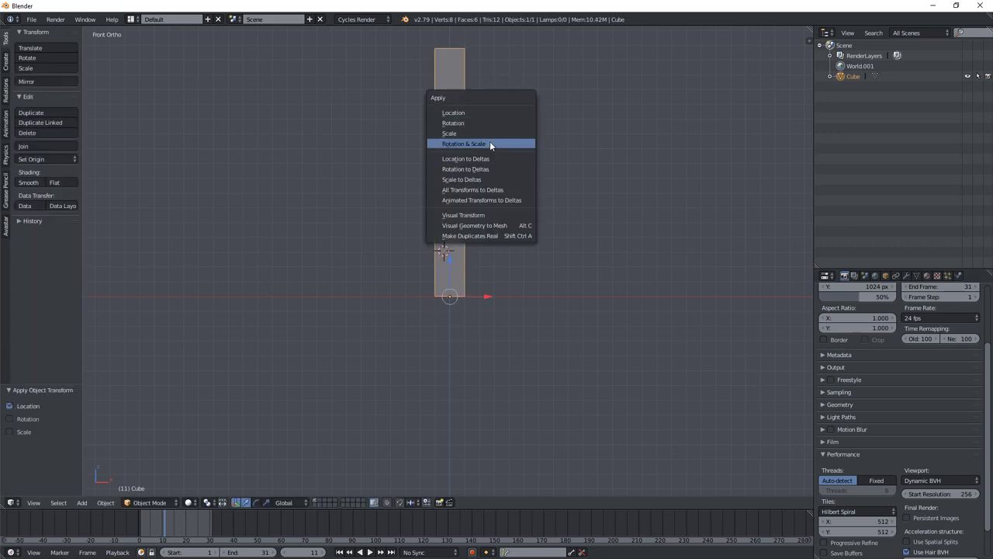
left_click(491, 143)
middle_click_drag(481, 188, 436, 273)
left_click_drag(523, 348, 539, 346)
key("ctrl+a")
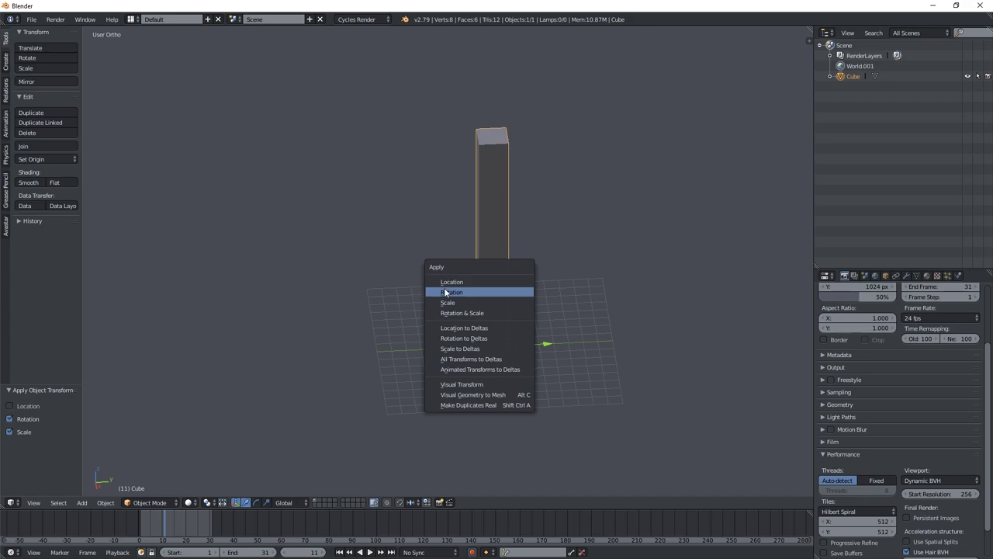
left_click(451, 281)
middle_click_drag(451, 281, 470, 300)
key("KP_1")
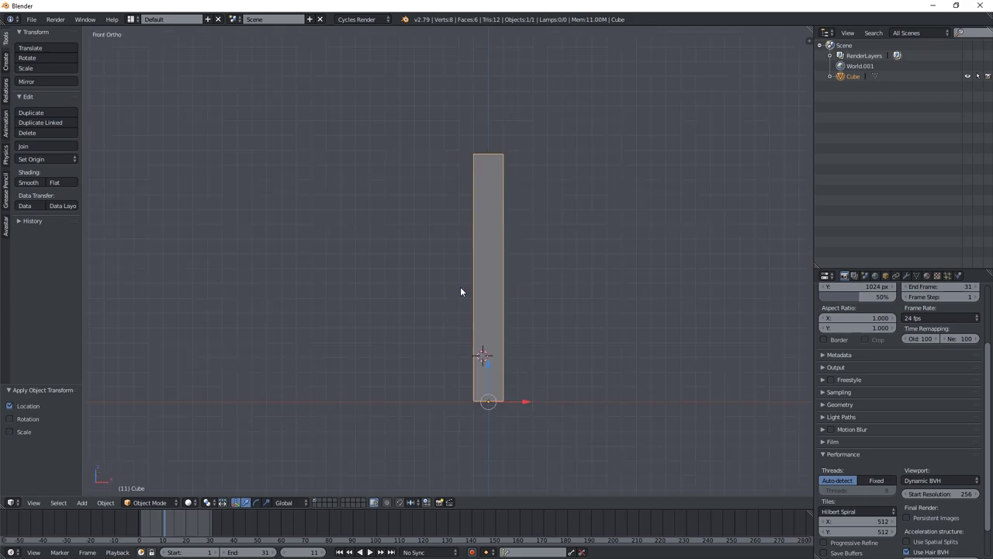
middle_click_drag(483, 312, 448, 288, "shift")
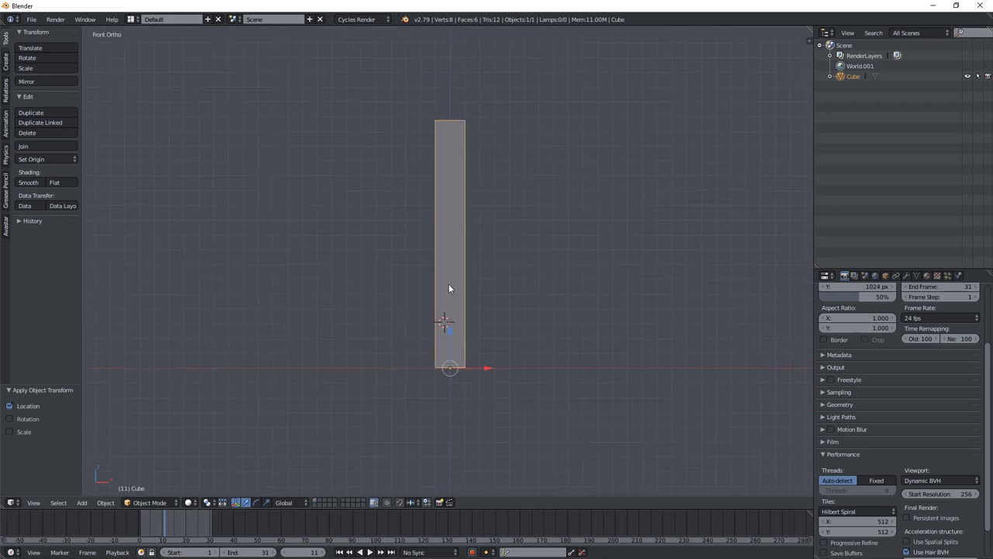
Add a single-bone armature and move it about 0.39 along X and -2.83 along Z to the column's base.
key("shift+a")
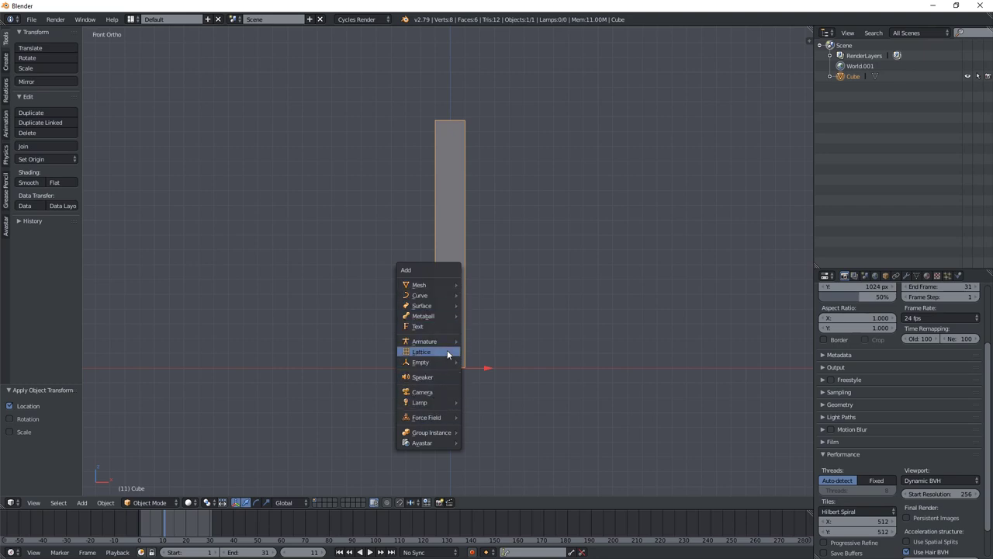
mouse_move(450, 341)
left_click(482, 341)
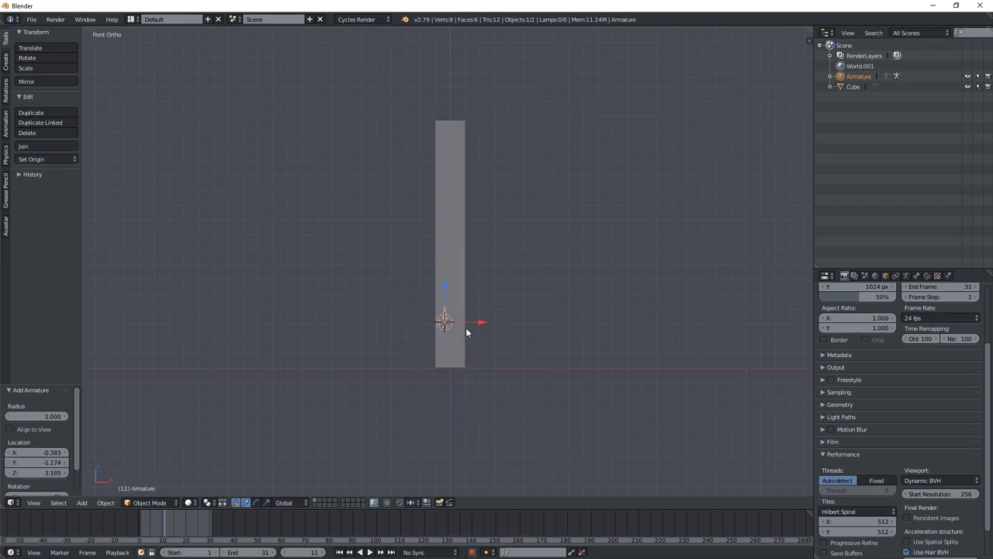
key("g")
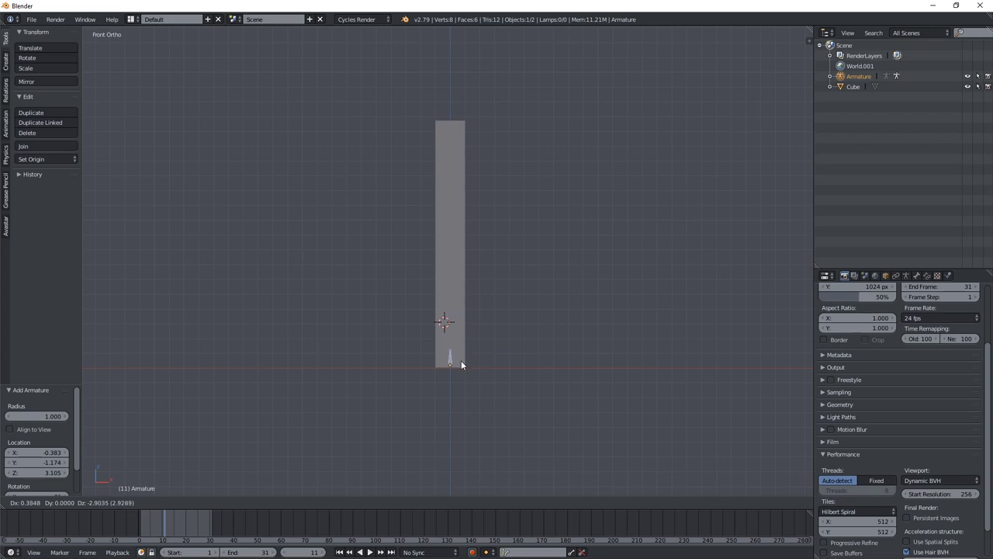
left_click(461, 361)
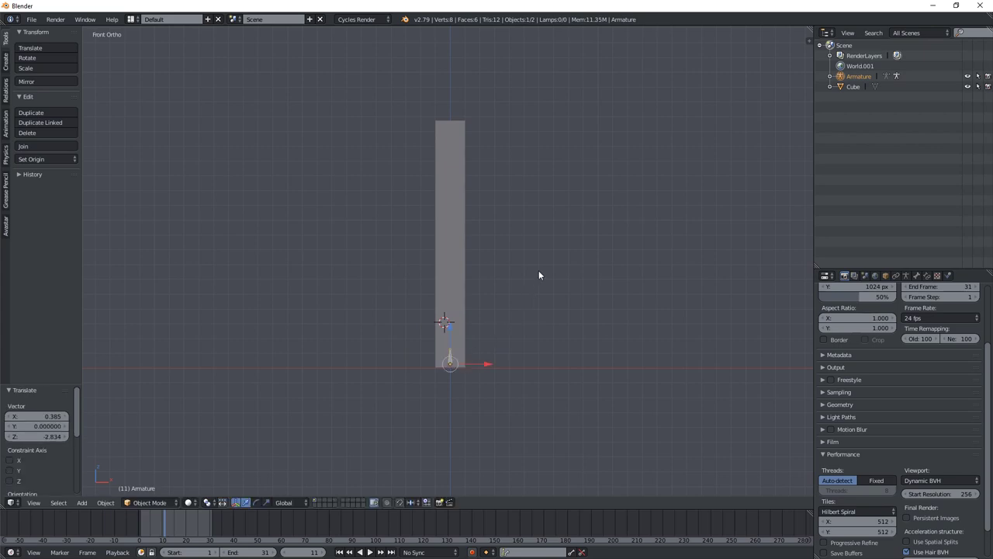
Scale the armature up uniformly by about 3.24.
key("s")
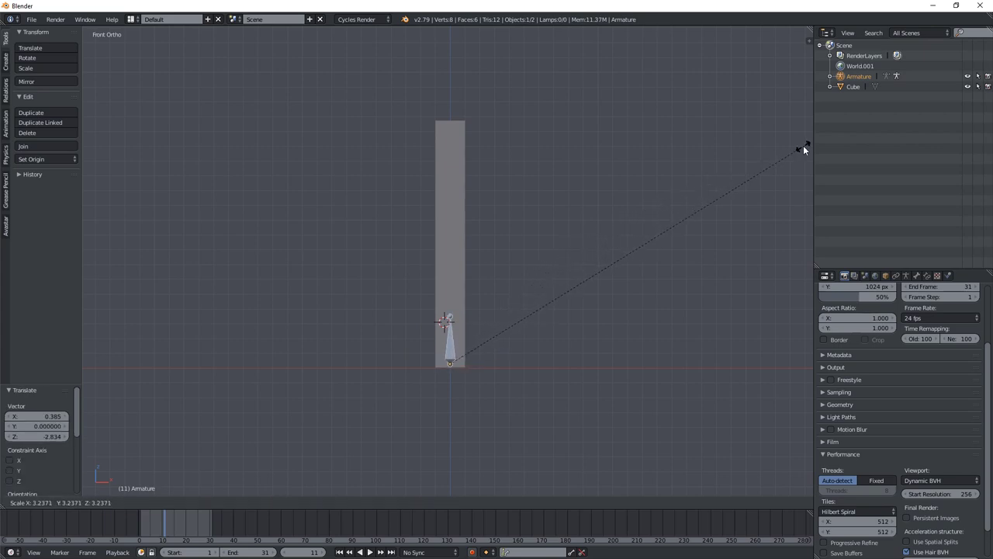
right_click(803, 147)
scroll(458, 328, "up", 4)
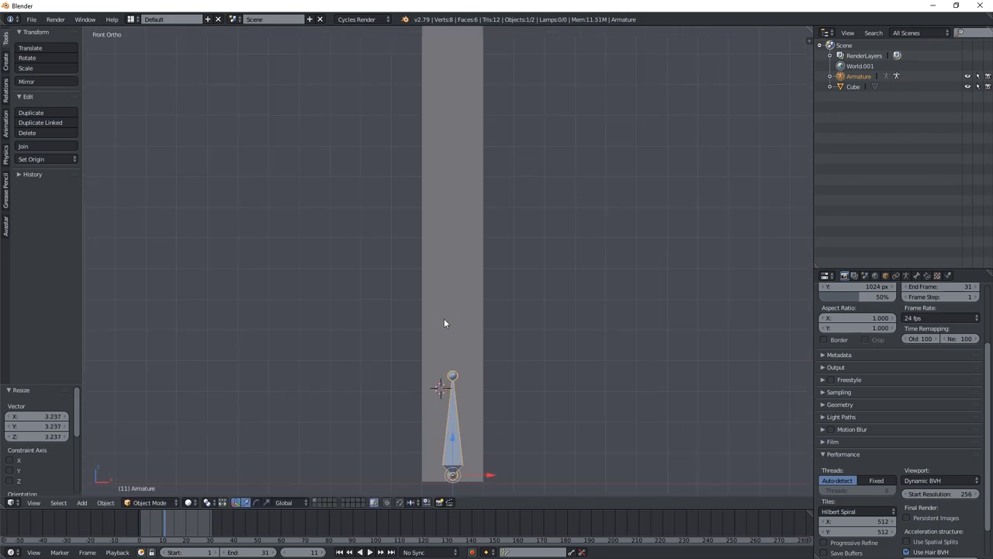
Extrude three more bones straight up along Z from the first bone's tip, each about 3.3 to 3.9 units long.
key("Tab")
scroll(453, 290, "down", 4)
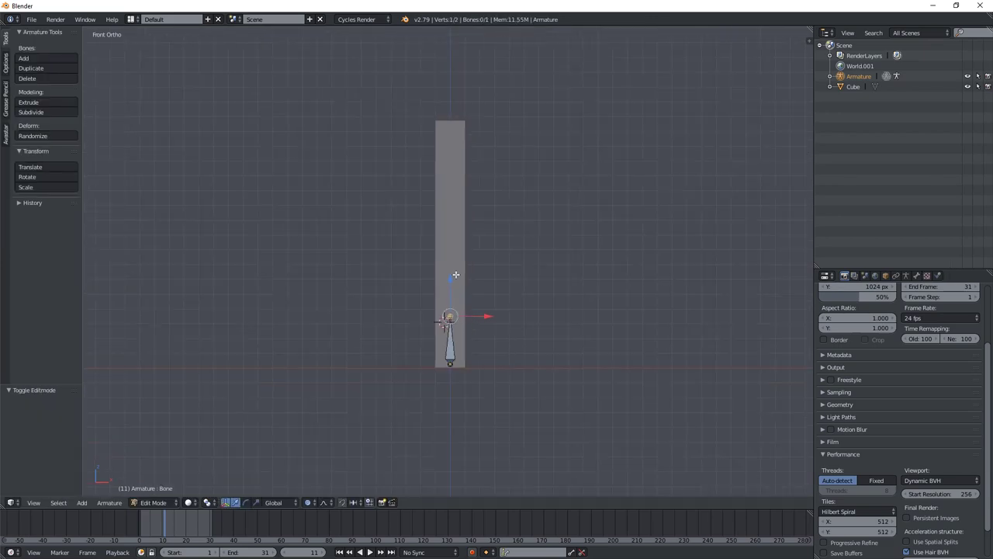
key("e")
key("z")
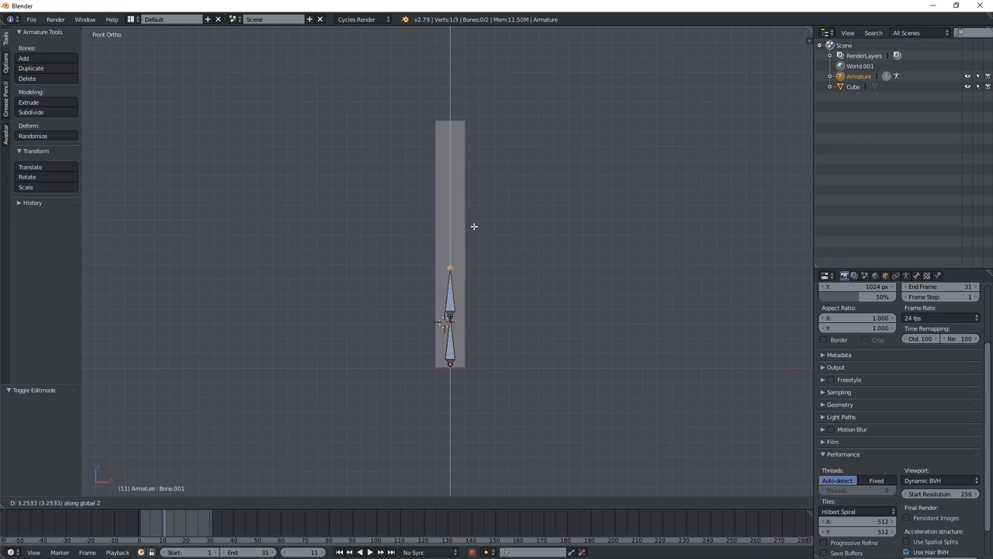
left_click(473, 223)
key("e")
key("z")
left_click(491, 169)
key("e")
key("z")
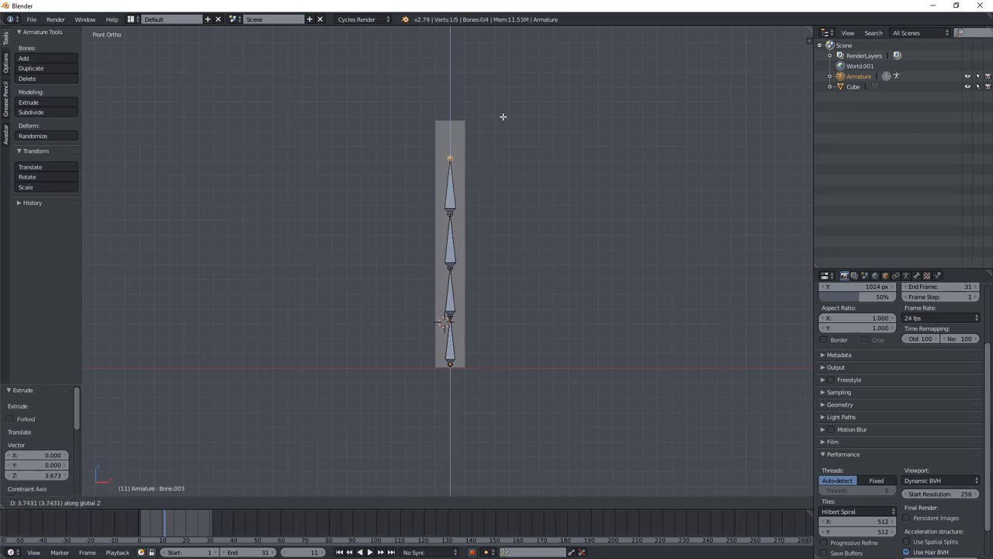
left_click(503, 116)
Lower the column's top face along Z to about the tip of the uppermost bone.
key("Tab")
right_click(458, 130)
key("Tab")
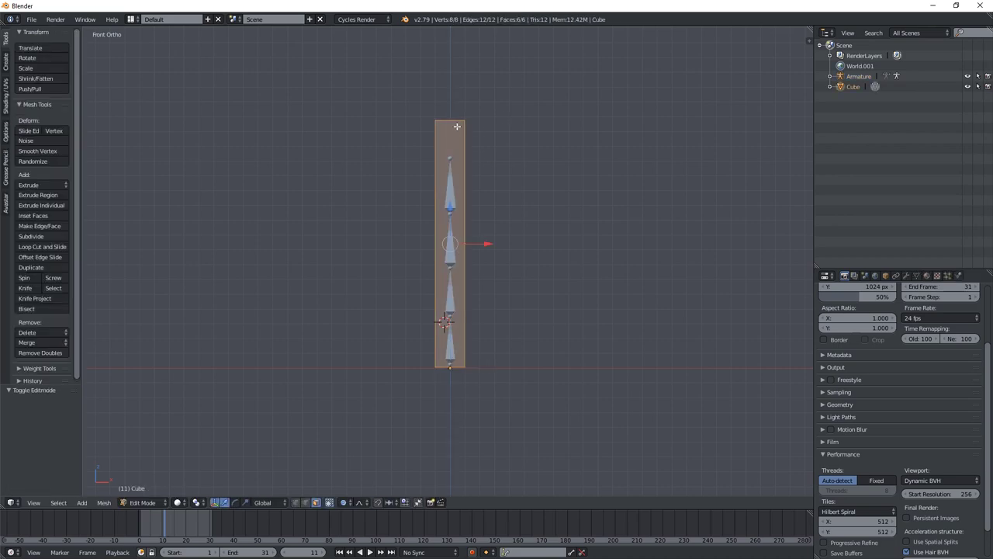
middle_click_drag(457, 133, 457, 113)
right_click(457, 113)
key("g")
key("z")
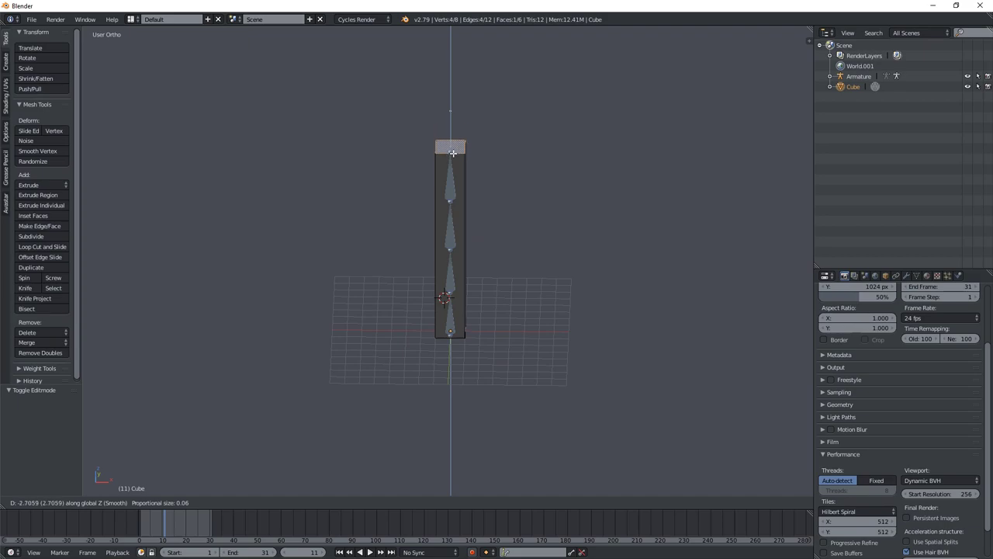
left_click(453, 147)
middle_click_drag(453, 148, 519, 185)
key("Tab")
Select the armature and enable X-Ray display for its bones.
middle_click_drag(443, 219, 456, 184)
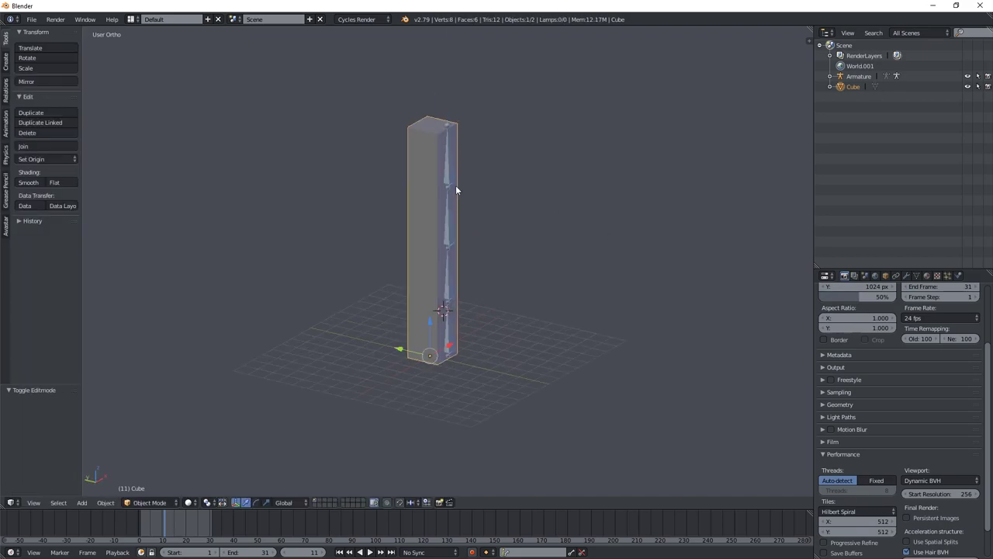
right_click(455, 185)
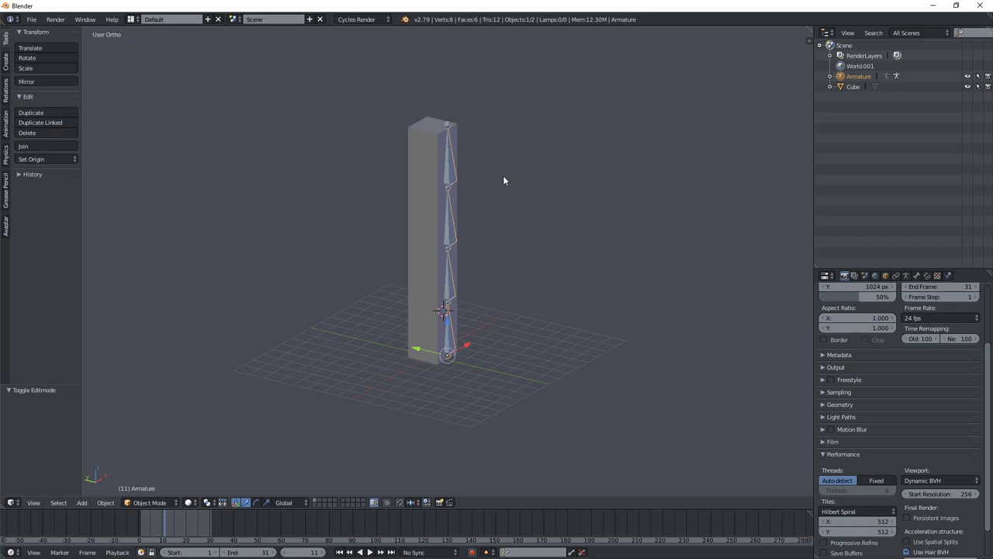
scroll(914, 312, "up", 3)
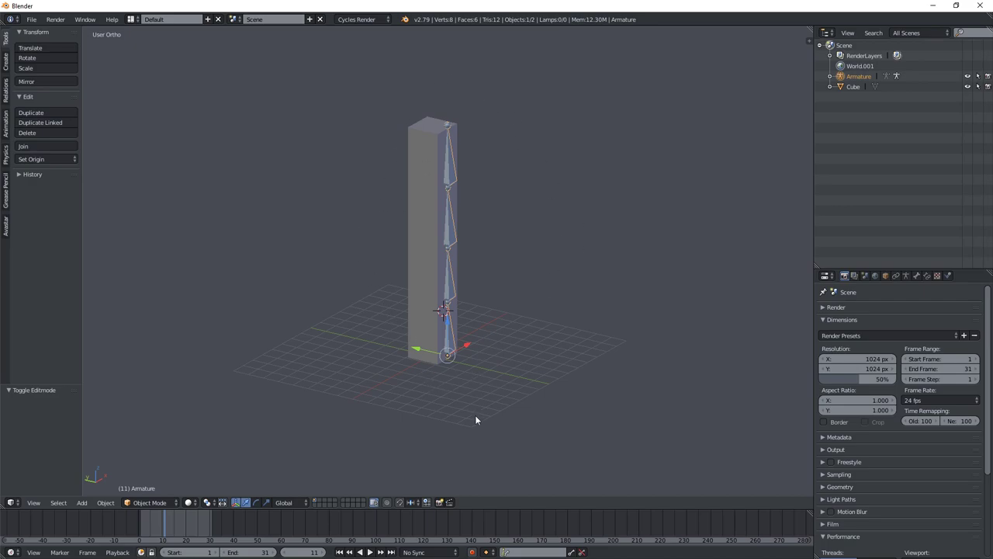
left_click(906, 275)
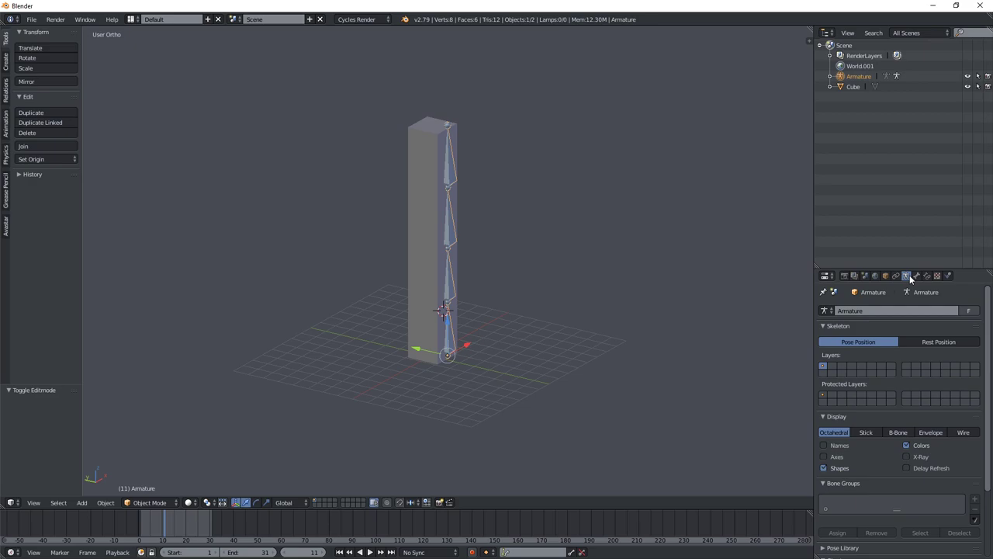
left_click(913, 459)
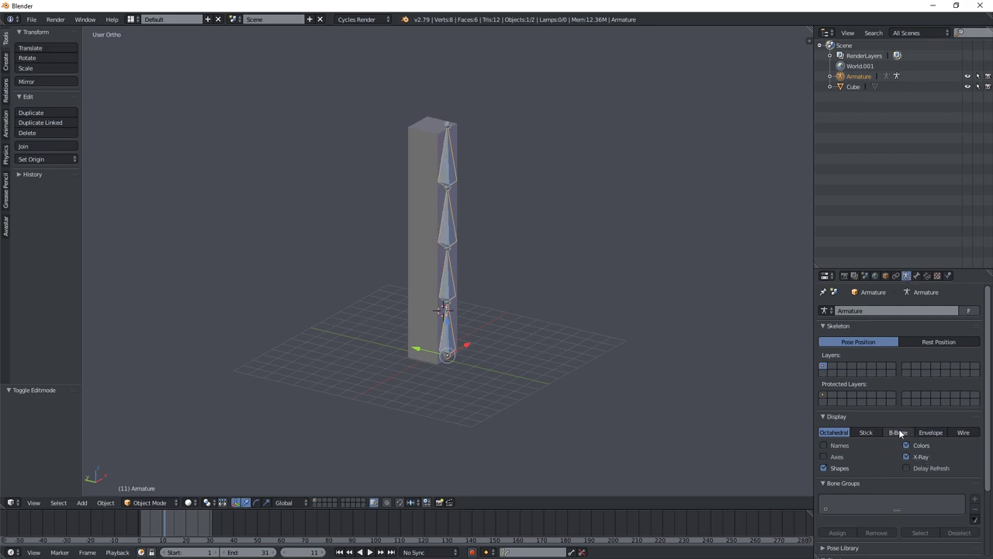
Try the B-Bone, Envelope and Wire bone displays, and set the armature's display to Stick.
left_click(898, 432)
left_click(933, 433)
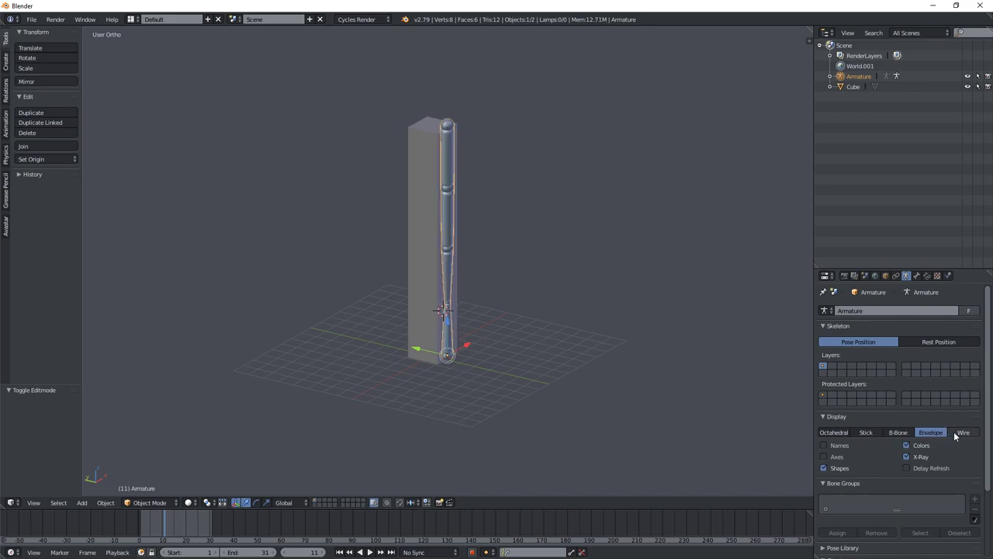
left_click(959, 433)
left_click(928, 431)
left_click(891, 432)
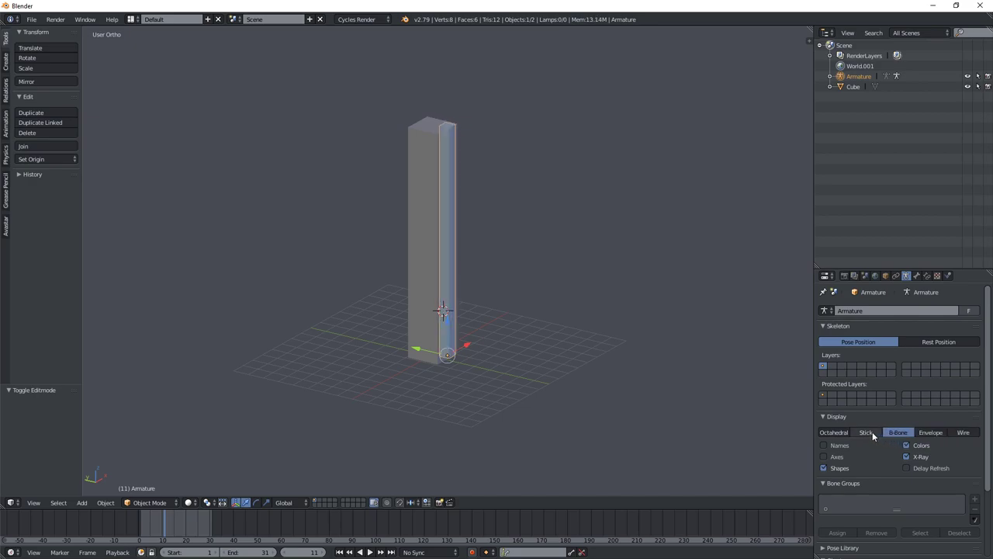
left_click(866, 432)
Move the armature about 1.03 along Y to the middle of the column.
middle_click_drag(589, 311, 536, 274)
middle_click_drag(512, 238, 557, 237)
scroll(556, 238, "down", 2)
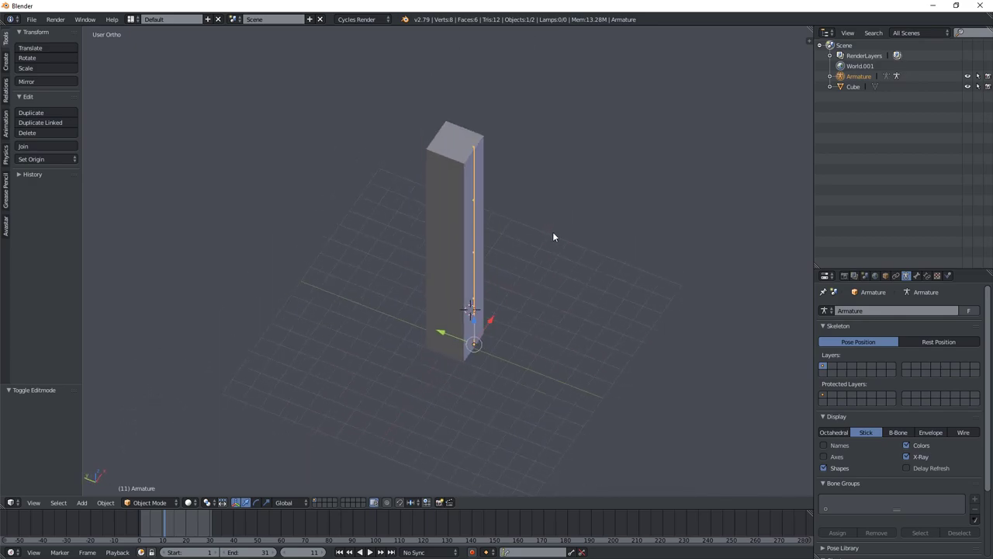
key("g")
key("y")
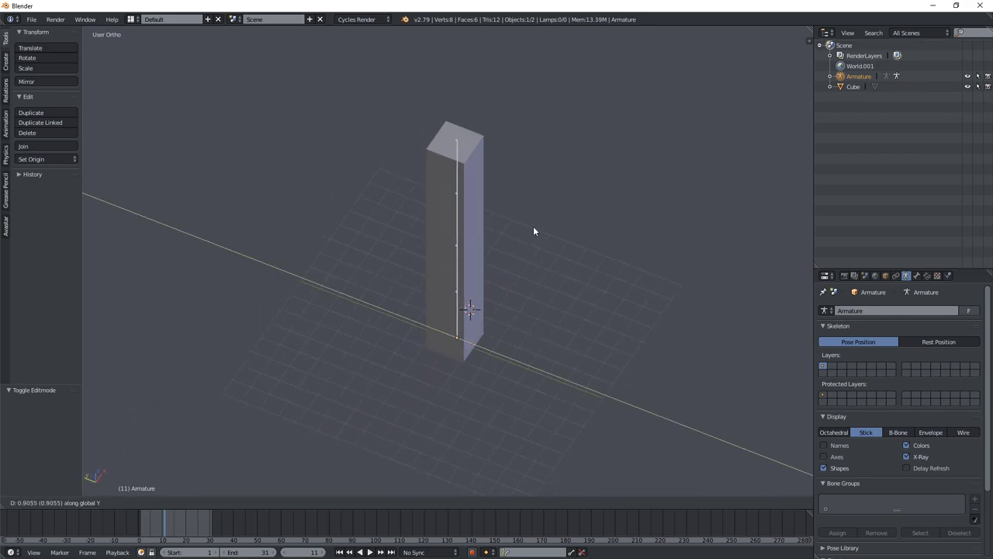
left_click(531, 225)
Examine the bone chain's alignment inside the column from above and from the front.
middle_click_drag(456, 203, 449, 268)
key("KP_7")
scroll(504, 251, "up", 5)
middle_click_drag(556, 190, 390, 228, "shift")
scroll(467, 233, "up", 2)
scroll(468, 235, "down", 3)
middle_click_drag(456, 269, 468, 192)
scroll(483, 333, "down", 5)
middle_click_drag(484, 336, 455, 262)
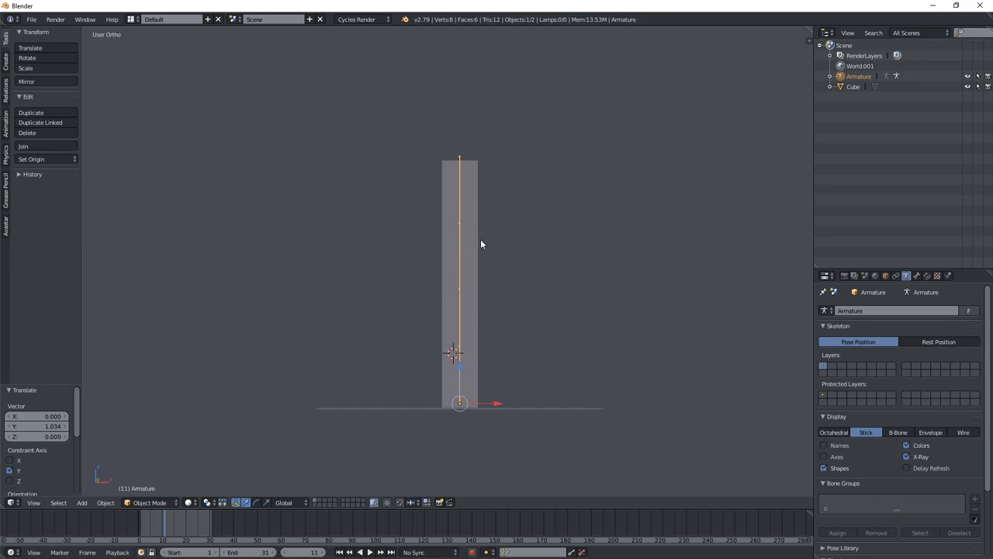
Parent the column mesh to the armature using Armature Deform With Automatic Weights.
right_click(471, 187)
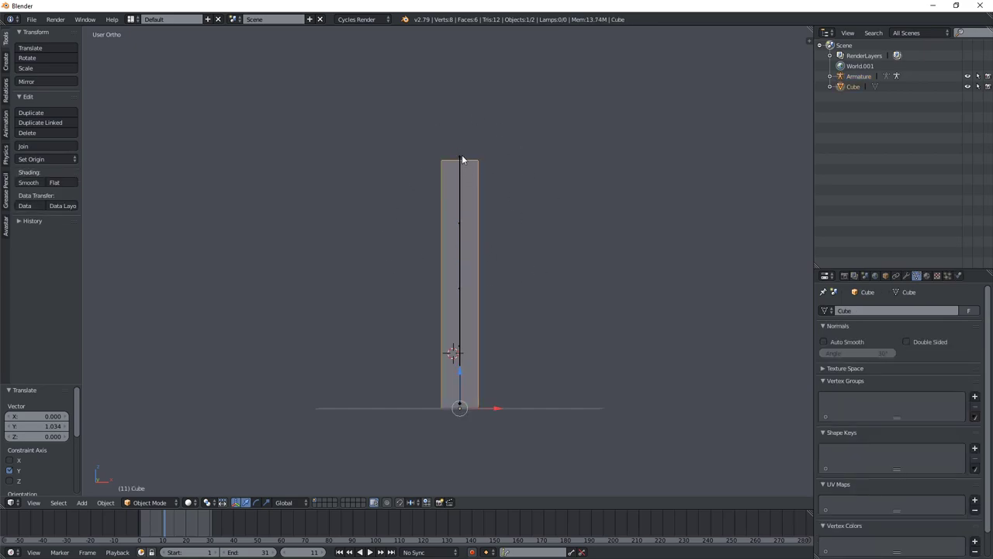
right_click(460, 160, "shift")
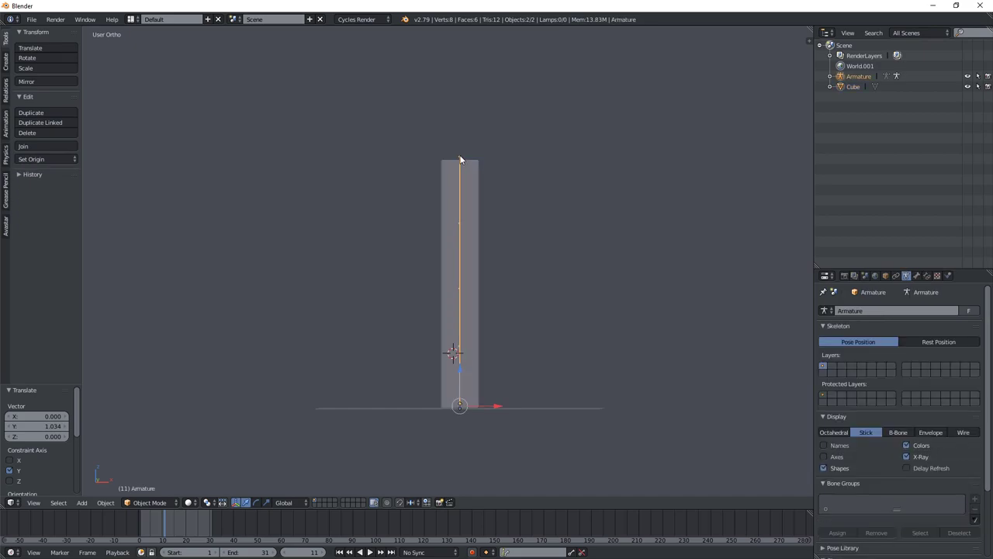
key("ctrl+p")
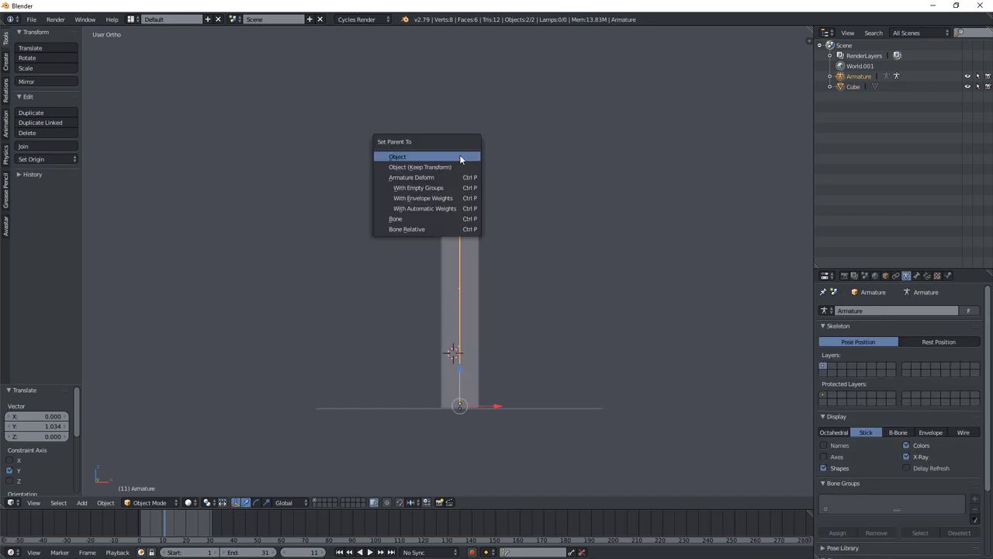
left_click(447, 208)
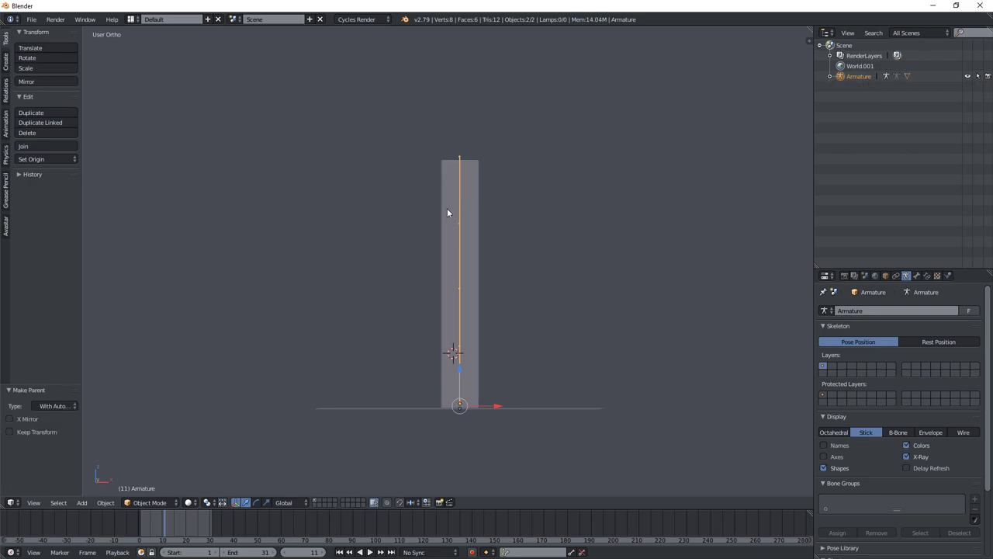
Select the column and enable its Armature modifier's display in Edit mode and on the editing cage.
middle_click_drag(447, 208, 479, 257)
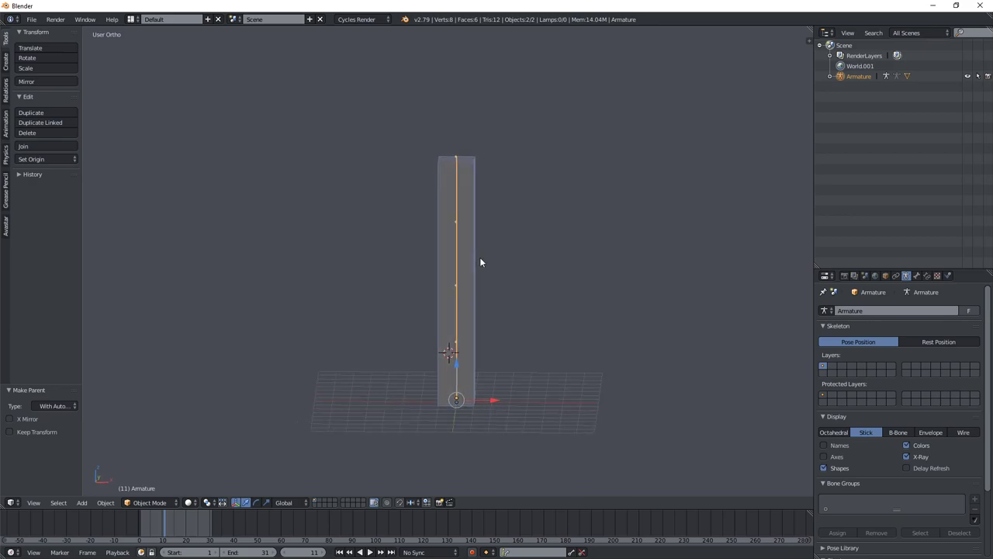
right_click(458, 214)
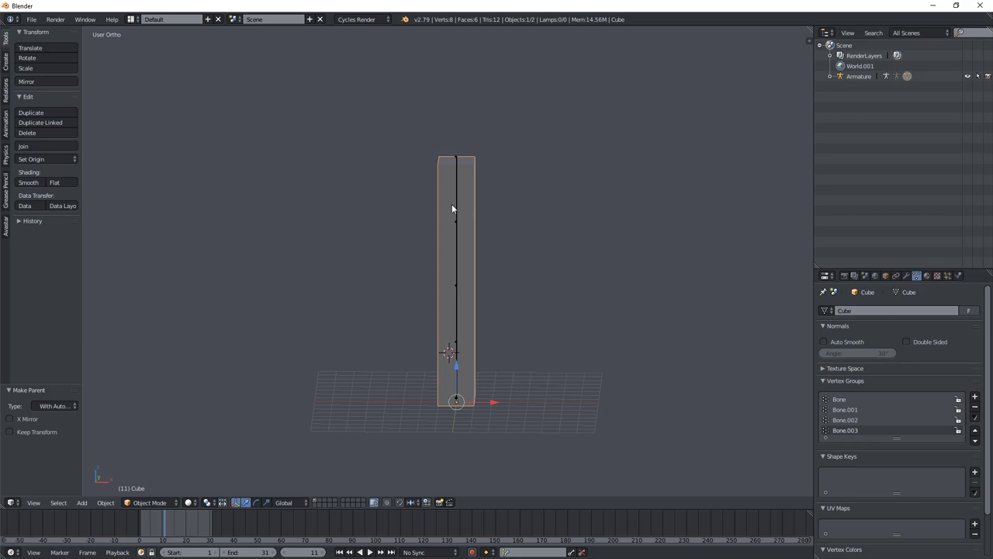
right_click(455, 203)
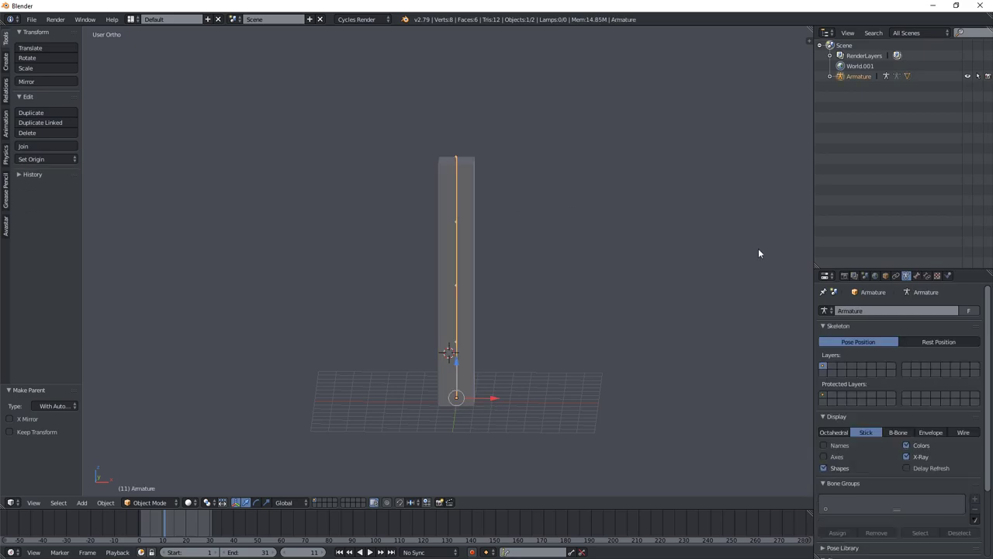
right_click(477, 222)
left_click(907, 275)
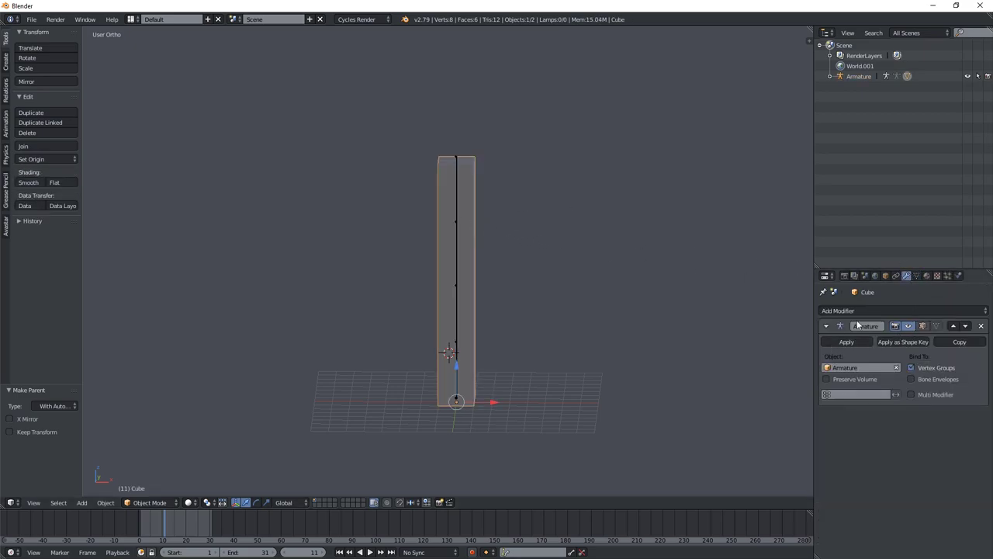
left_click(922, 326)
Put the armature in Pose Mode and rotate its top bone about 57° in the front view.
scroll(504, 305, "up", 3)
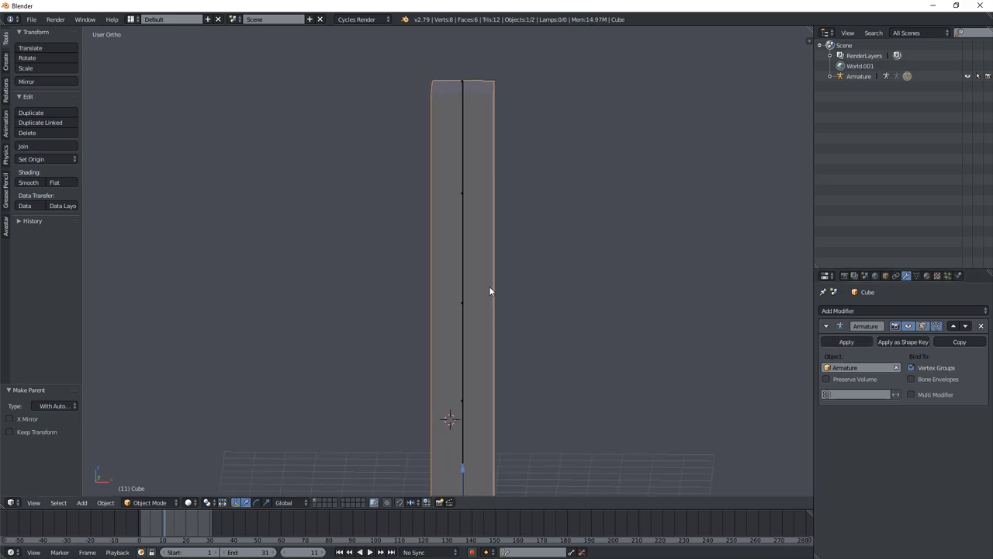
key("KP_1")
scroll(477, 271, "down", 5)
right_click(457, 234)
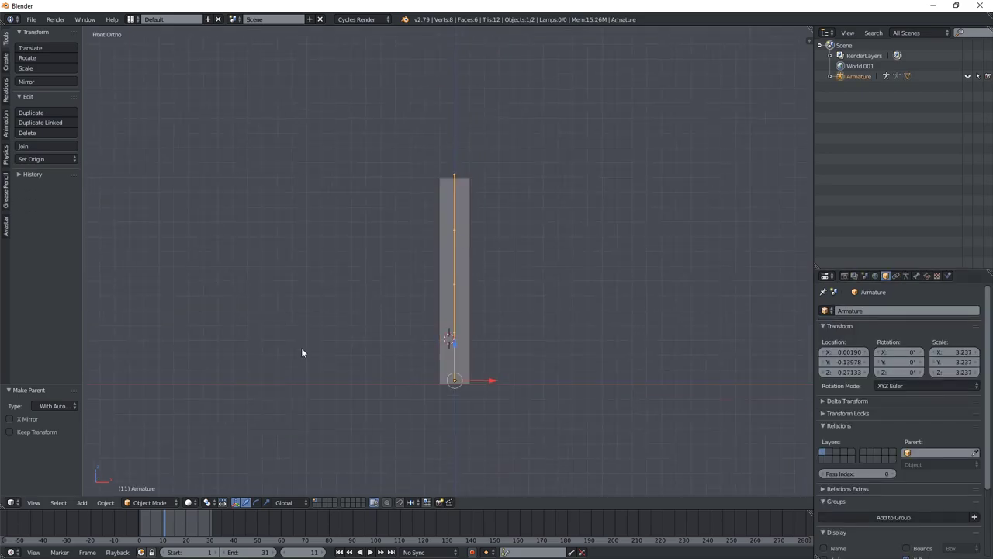
left_click(150, 502)
left_click(155, 465)
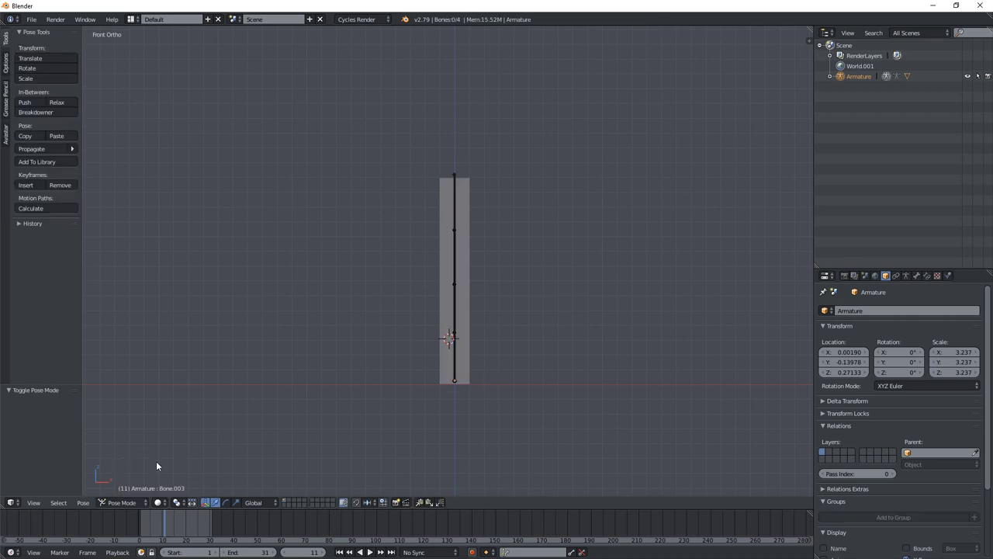
right_click(459, 211)
key("r")
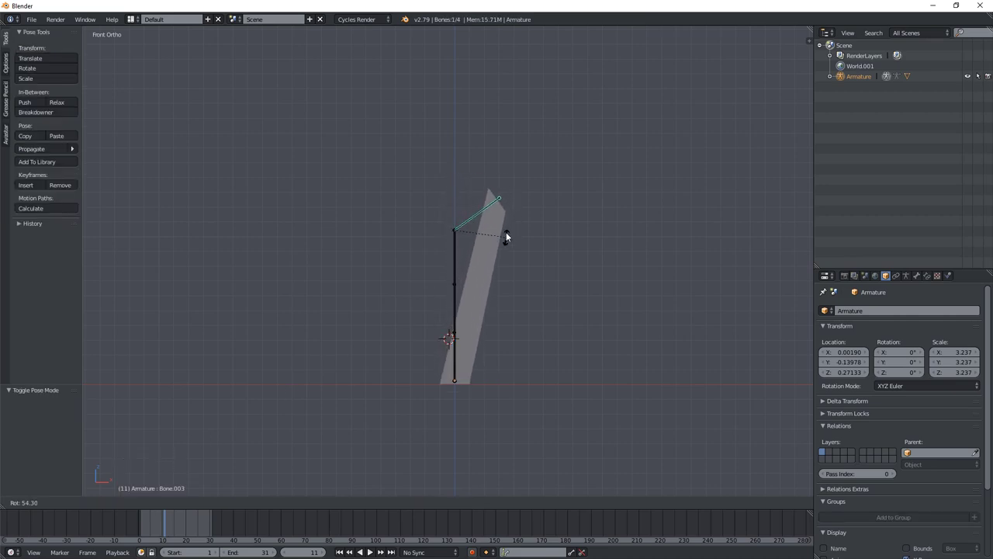
left_click(500, 236)
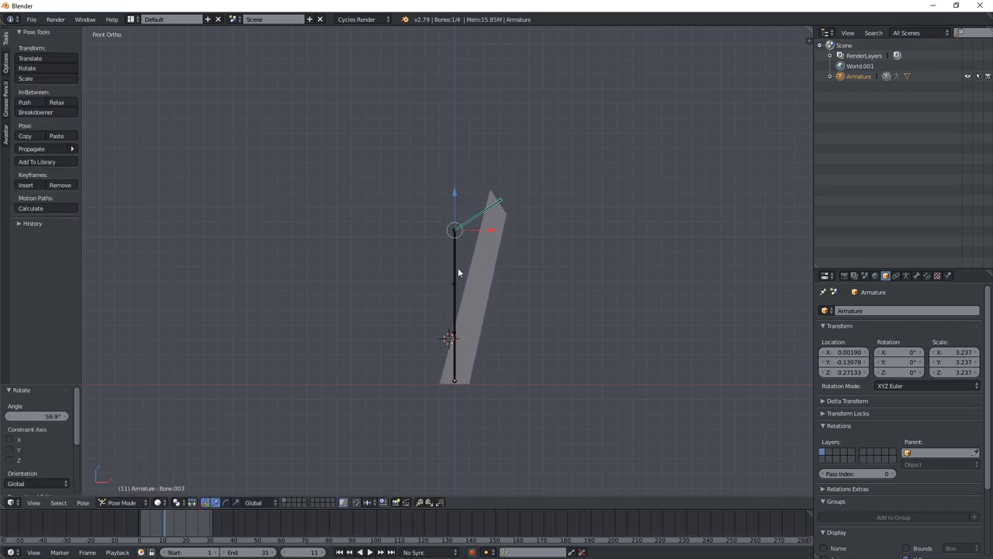
Switch the column to Weight Paint mode and make Bone.003 the active vertex group.
right_click(473, 266)
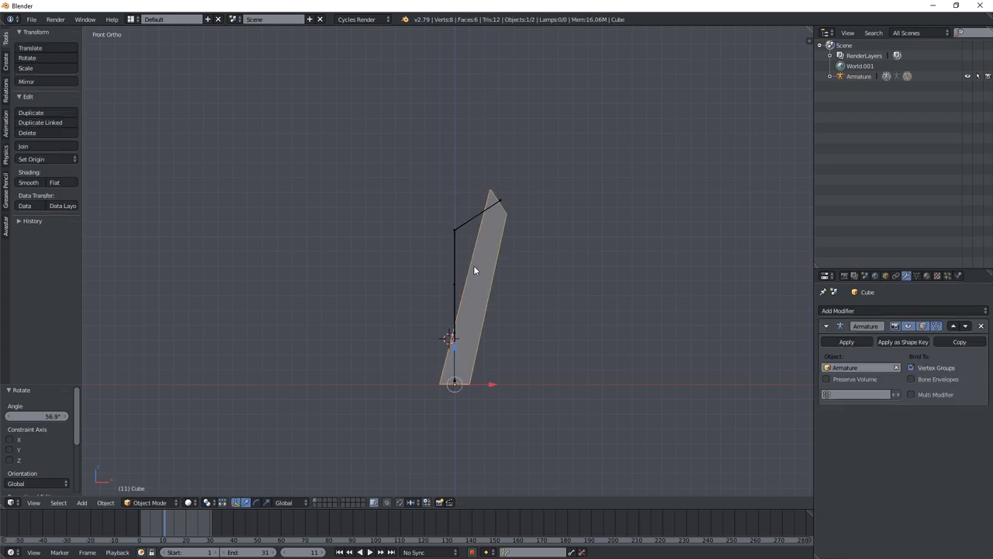
left_click(917, 277)
scroll(509, 293, "up", 1)
middle_click_drag(489, 301, 439, 270, "shift")
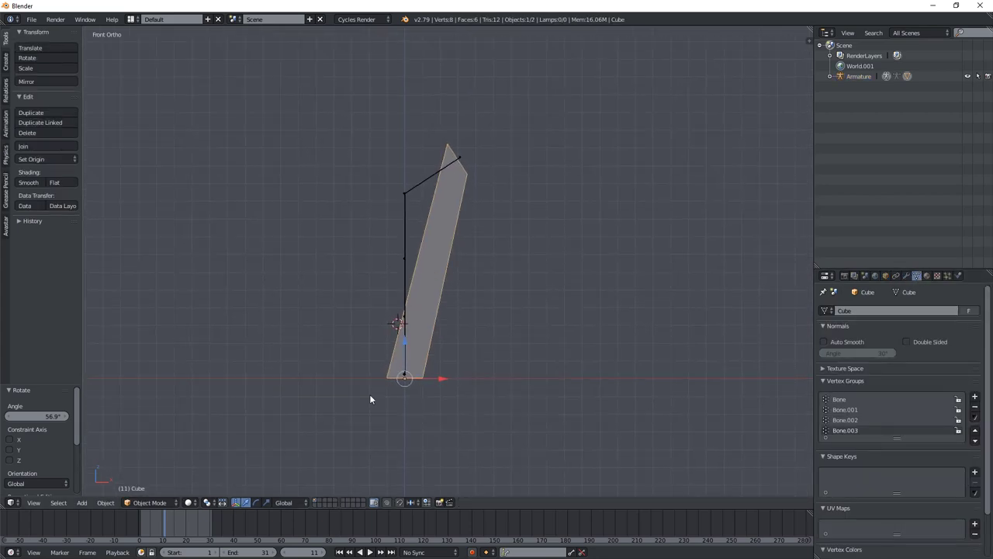
left_click(148, 502)
left_click(148, 444)
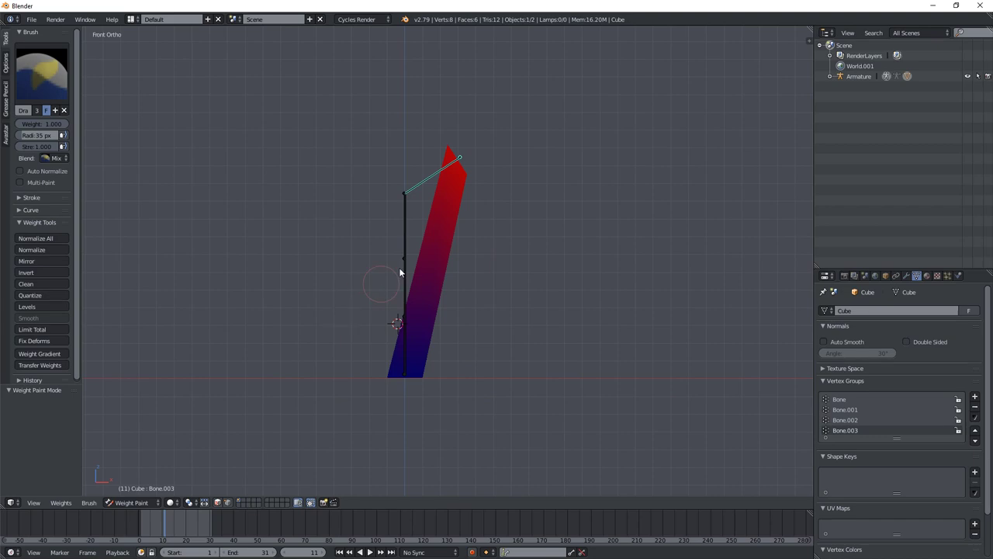
left_click(855, 402)
left_click(852, 429)
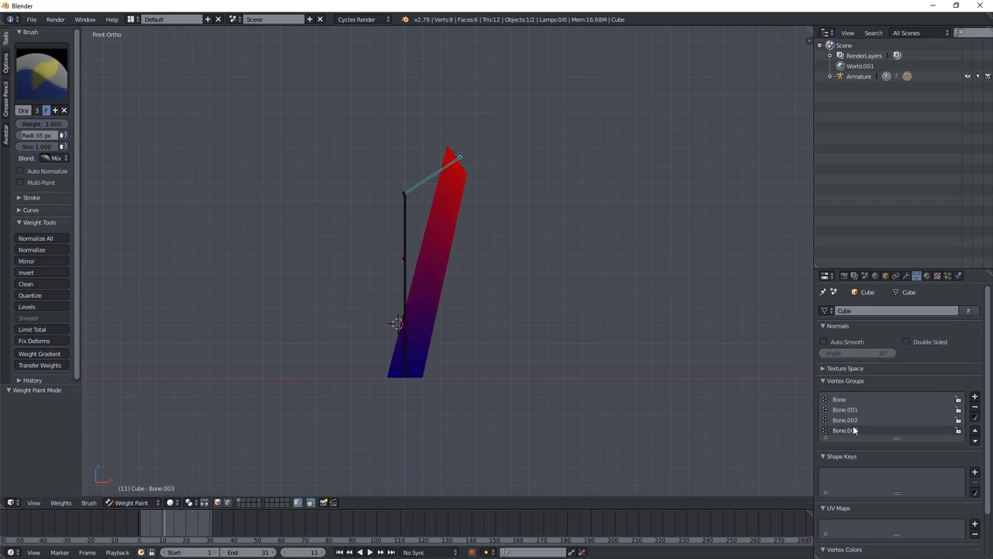
scroll(448, 182, "up", 1)
middle_click_drag(448, 181, 466, 214, "shift")
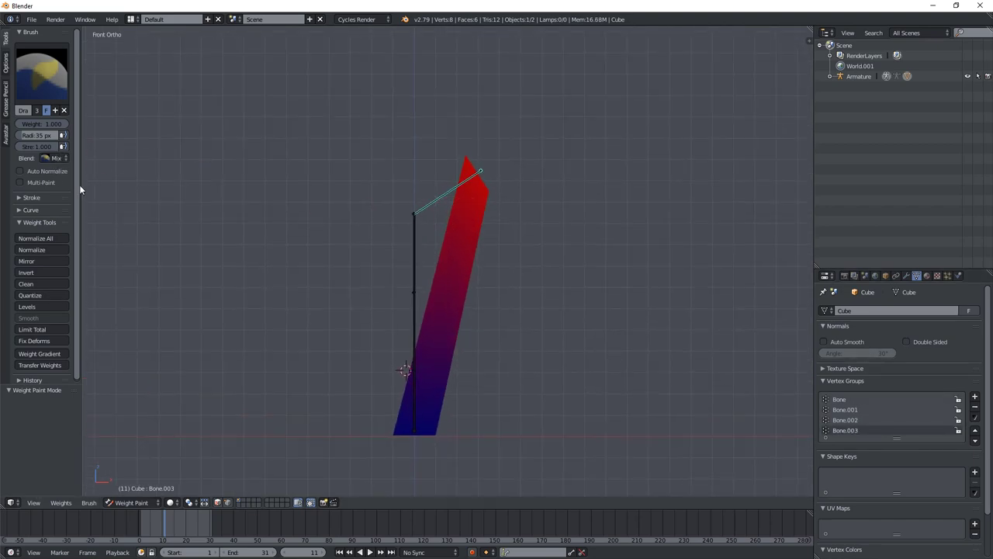
Set the Draw brush's blending mode to Subtract and its radius to 119 px.
left_click_drag(80, 177, 152, 198)
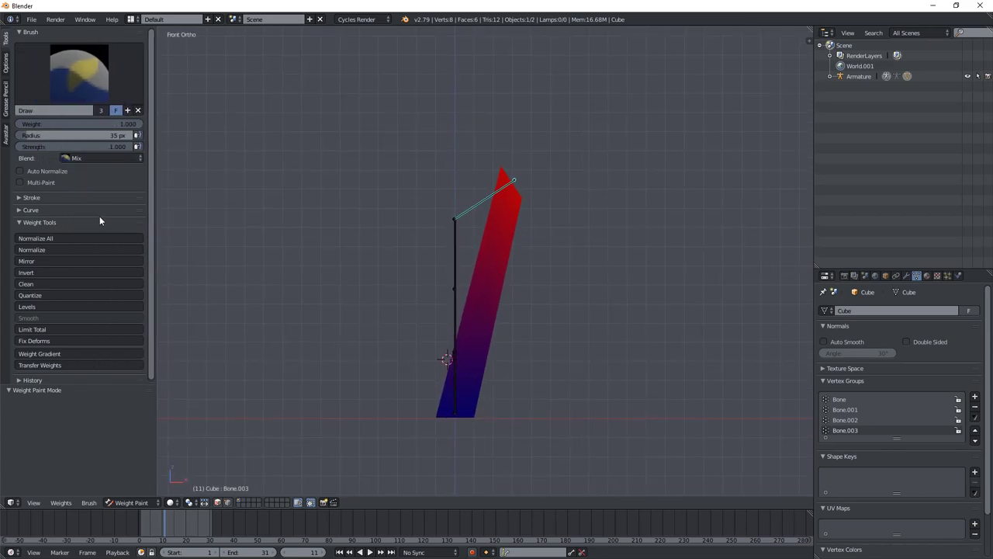
left_click(85, 158)
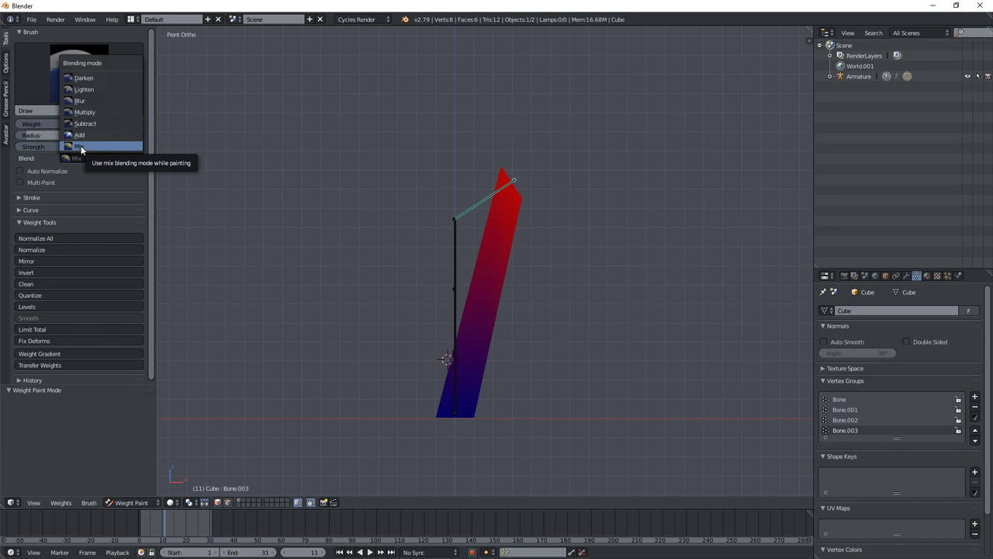
left_click(85, 123)
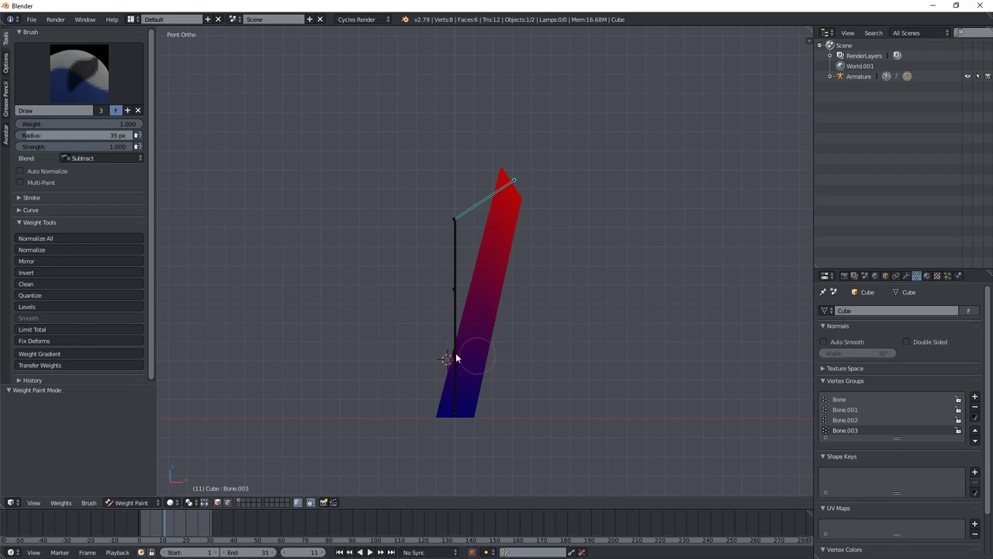
left_click_drag(36, 135, 114, 145)
Select all of the column's geometry in Edit Mode and clear the top bone's rotation.
scroll(529, 300, "up", 2)
key("Tab")
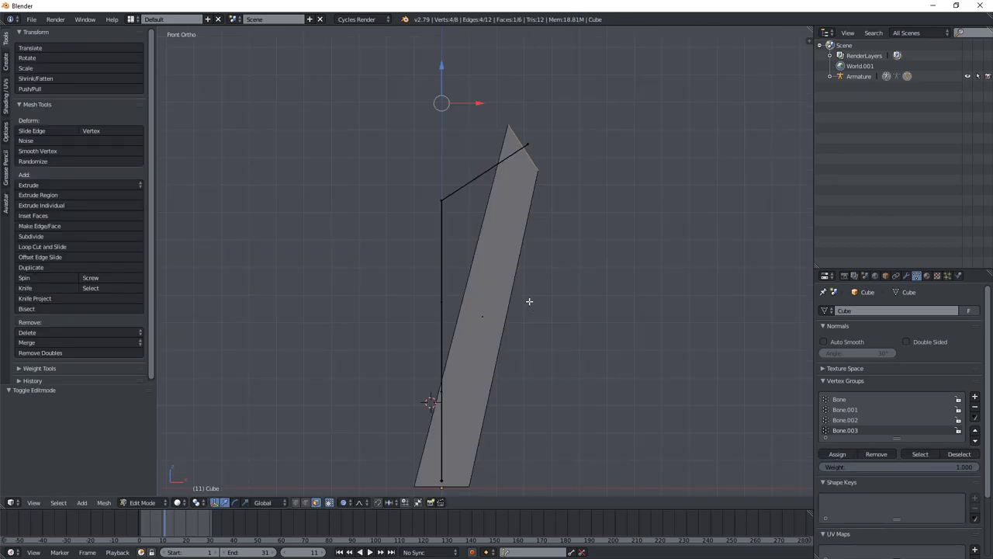
scroll(529, 300, "down", 4)
key("a")
key("w")
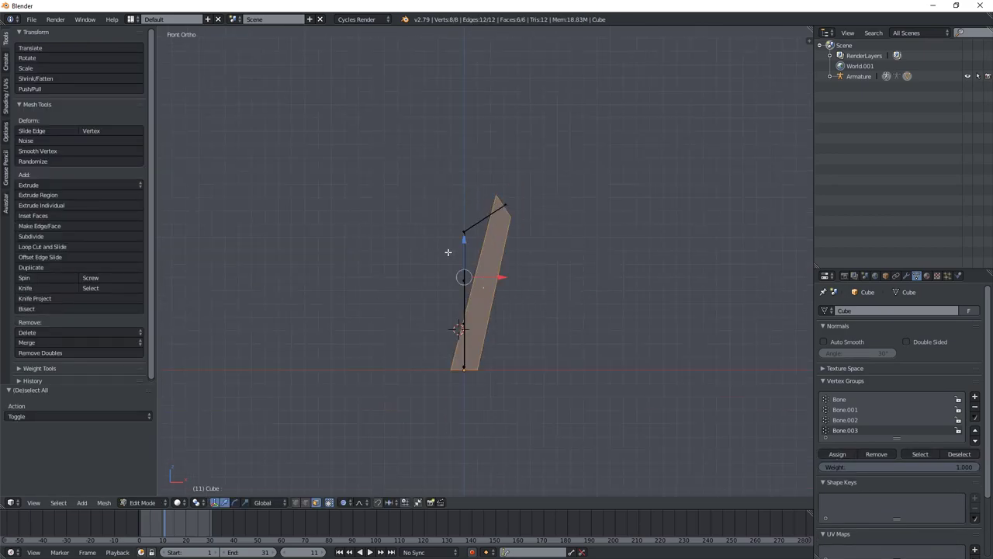
key("Tab")
key("alt+r")
key("Tab")
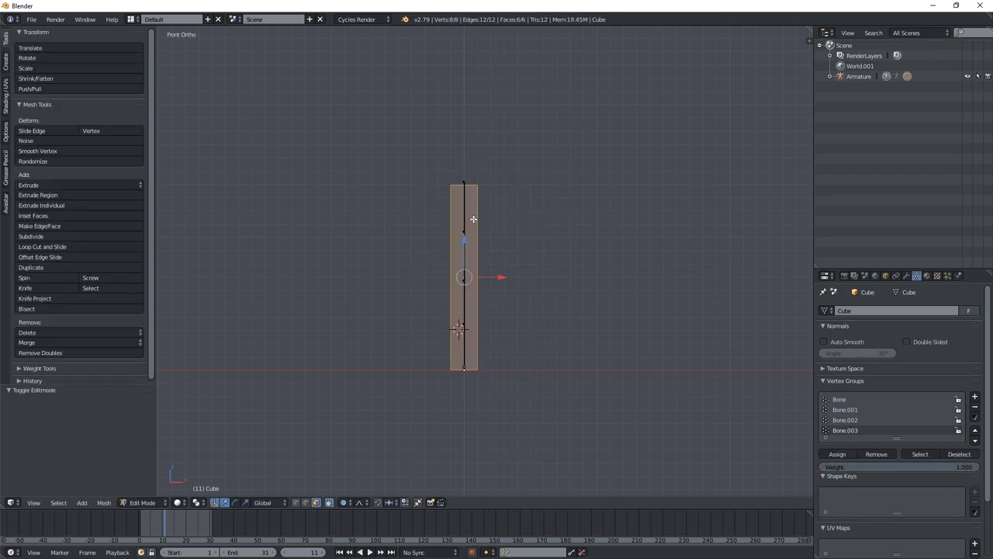
middle_click_drag(472, 217, 595, 175)
key("Tab")
key("Tab")
key("ctrl+r")
scroll(514, 180, "up", 4)
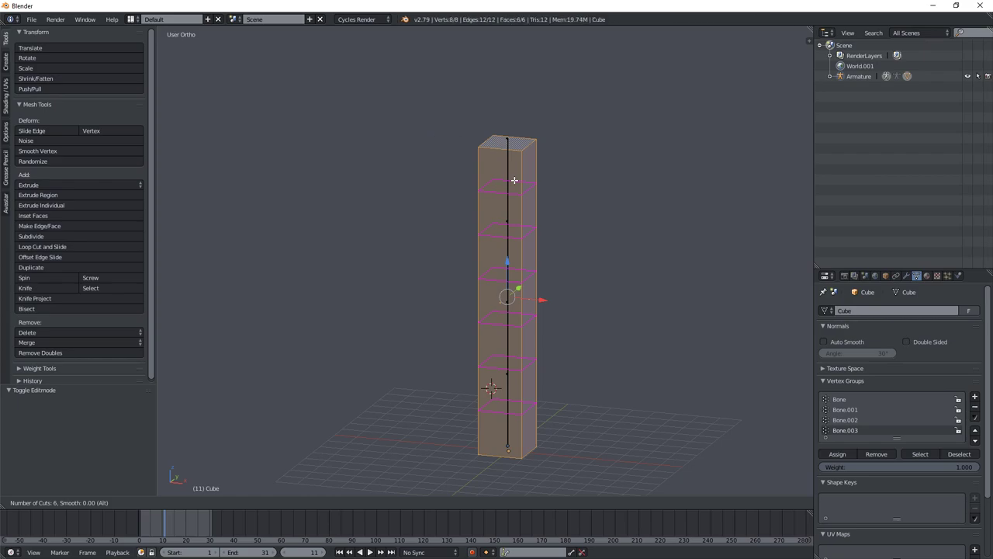
scroll(514, 180, "up", 4)
key("Escape")
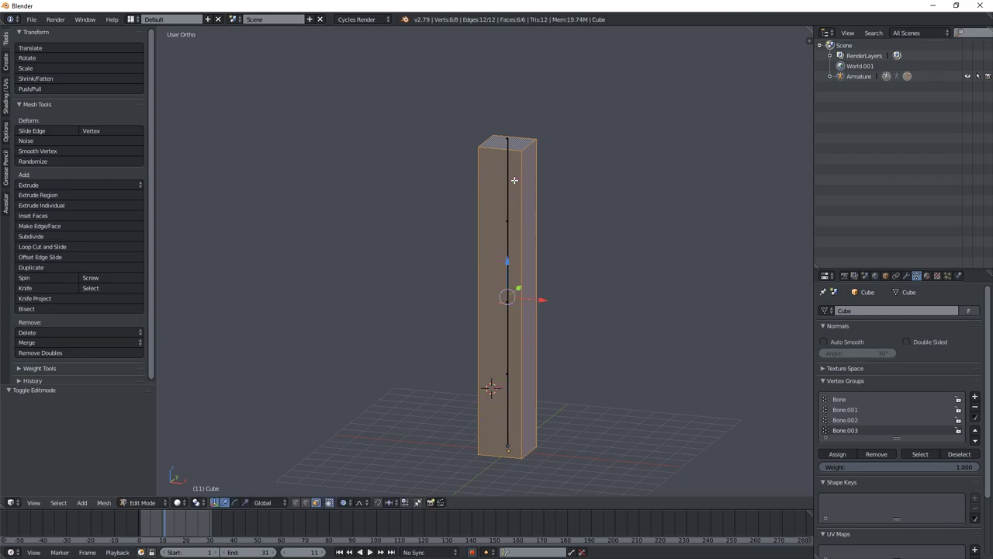
Subdivide the entire column mesh twice with one cut each time.
key("a")
key("a")
key("w")
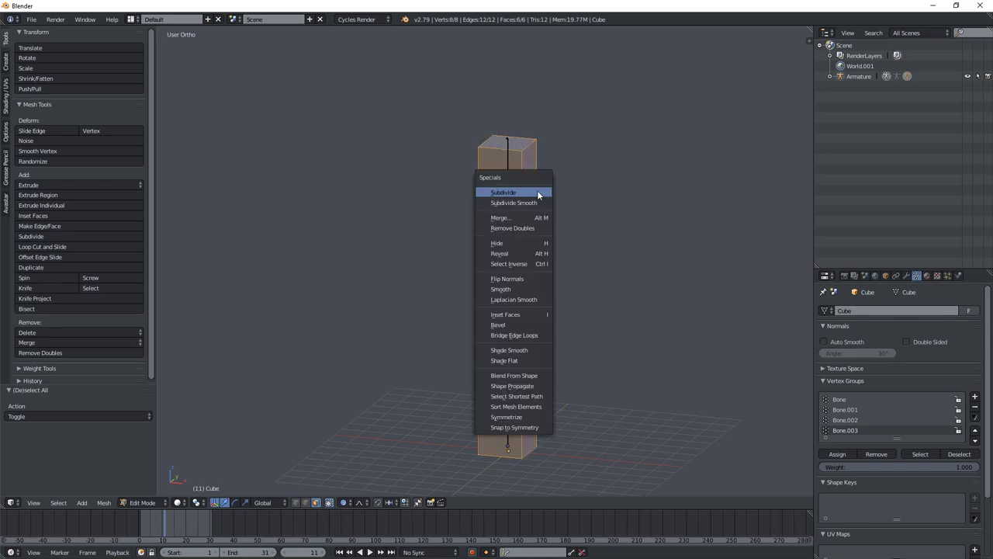
left_click(528, 192)
key("w")
left_click(528, 191)
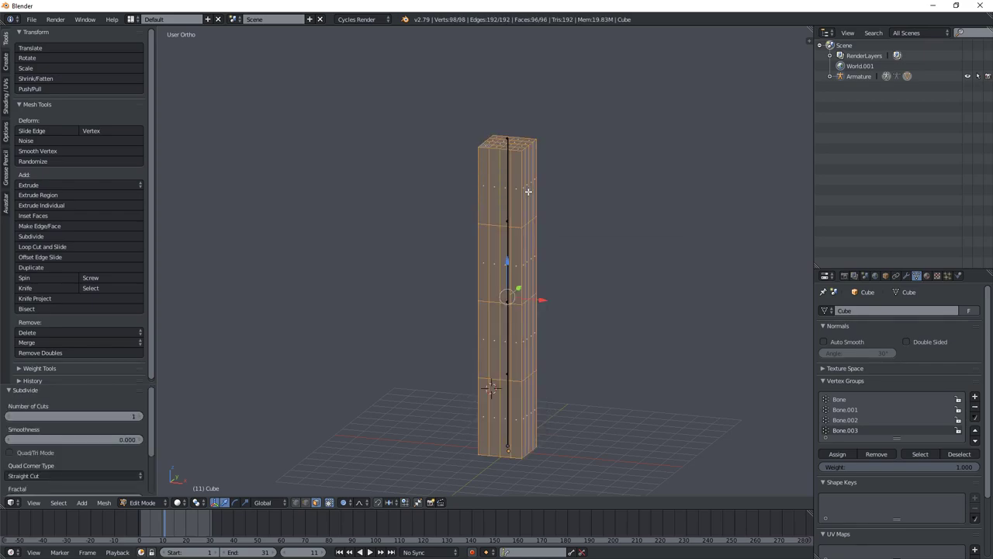
key("w")
Add four evenly spaced horizontal loop cuts across the column's uppermost section.
key("ctrl+r")
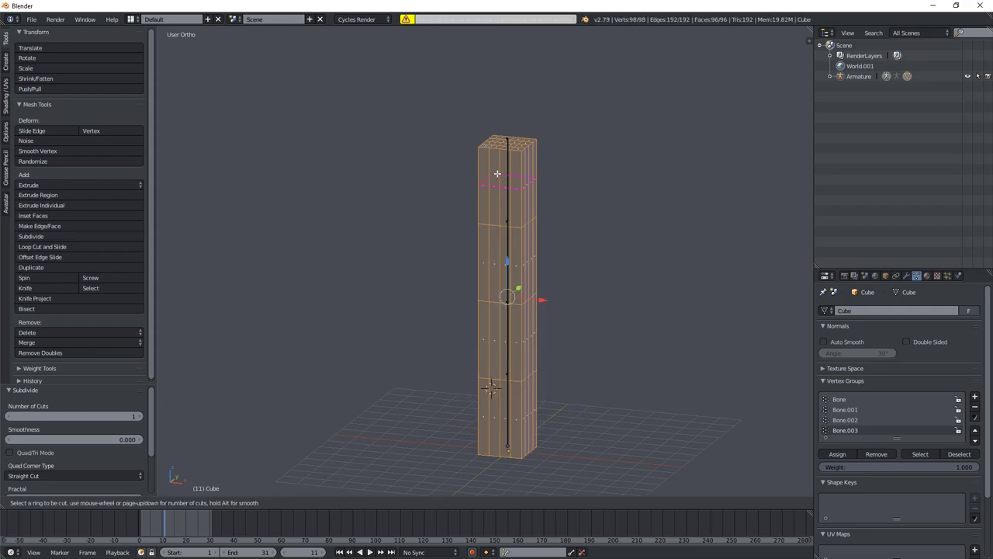
scroll(497, 174, "up", 3)
left_click(498, 174)
right_click(515, 171)
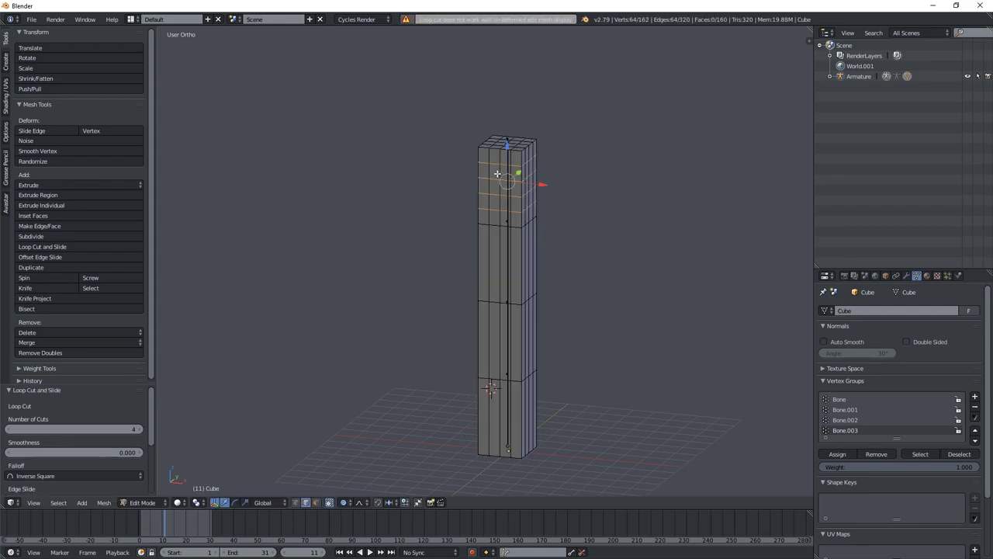
key("a")
Add four evenly spaced horizontal loop cuts to each of the column's three lower sections.
key("ctrl+r")
left_click(504, 263)
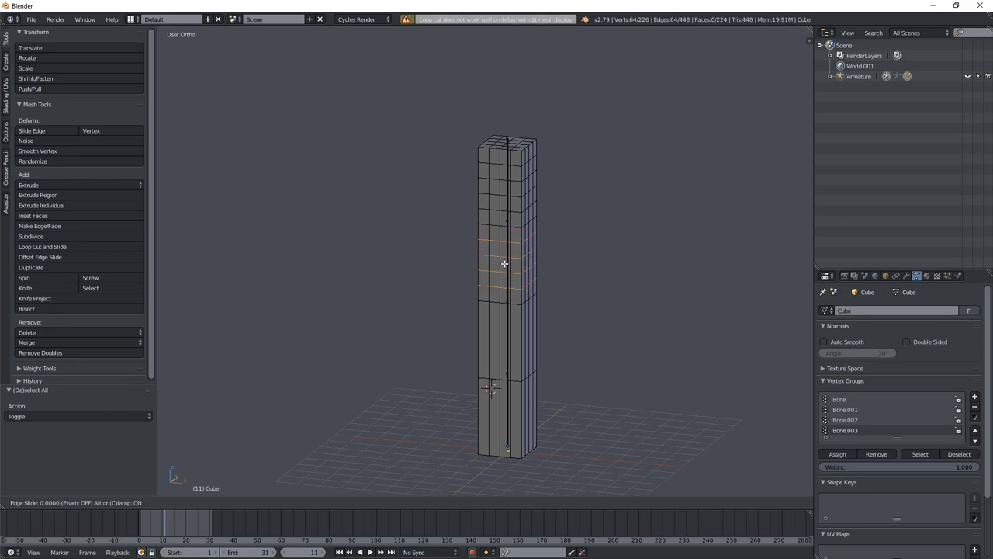
right_click(510, 334)
key("ctrl+r")
left_click(511, 335)
right_click(511, 335)
key("a")
key("ctrl+r")
left_click(511, 411)
right_click(511, 411)
key("a")
Return the column to Weight Paint mode and test its bending by rotating the top bone in front view.
middle_click_drag(558, 358, 572, 329)
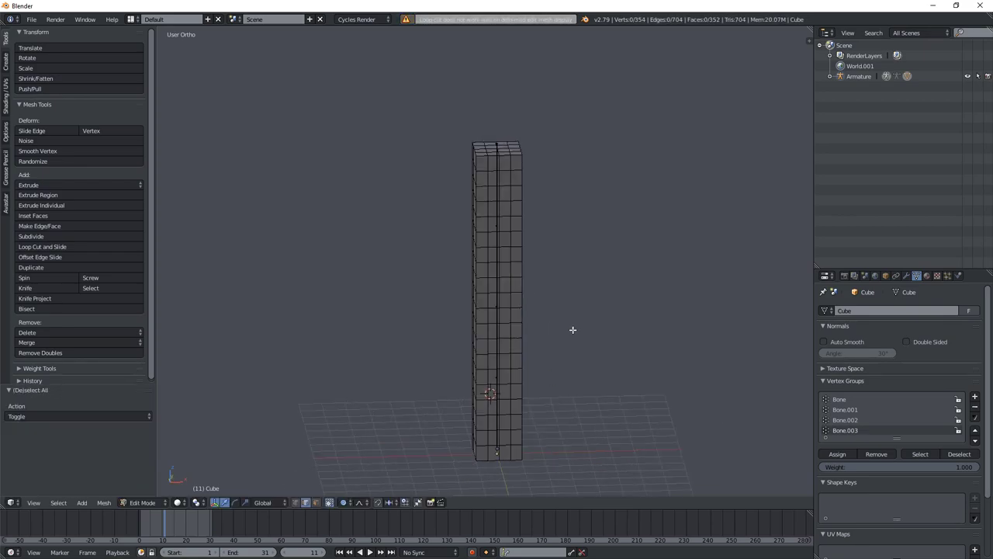
key("Tab")
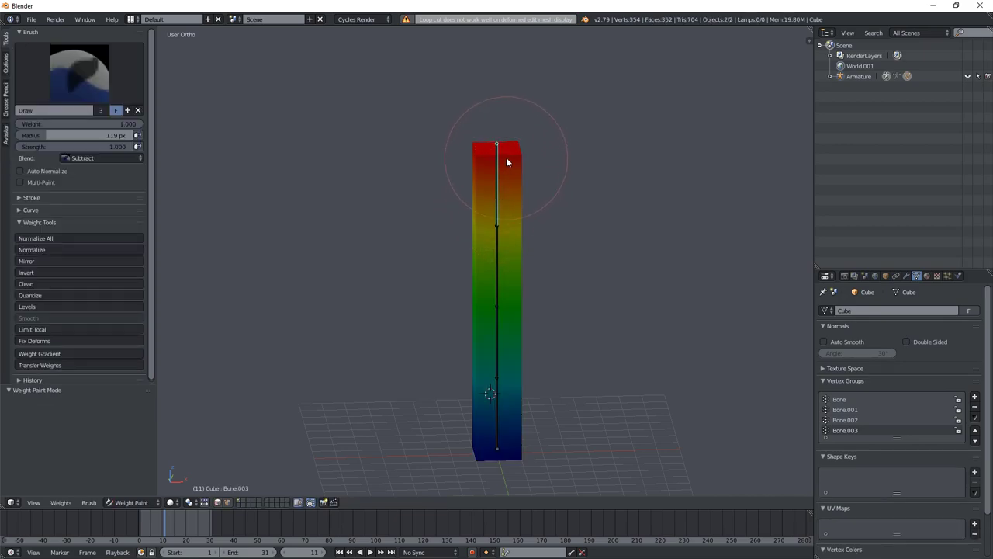
key("r")
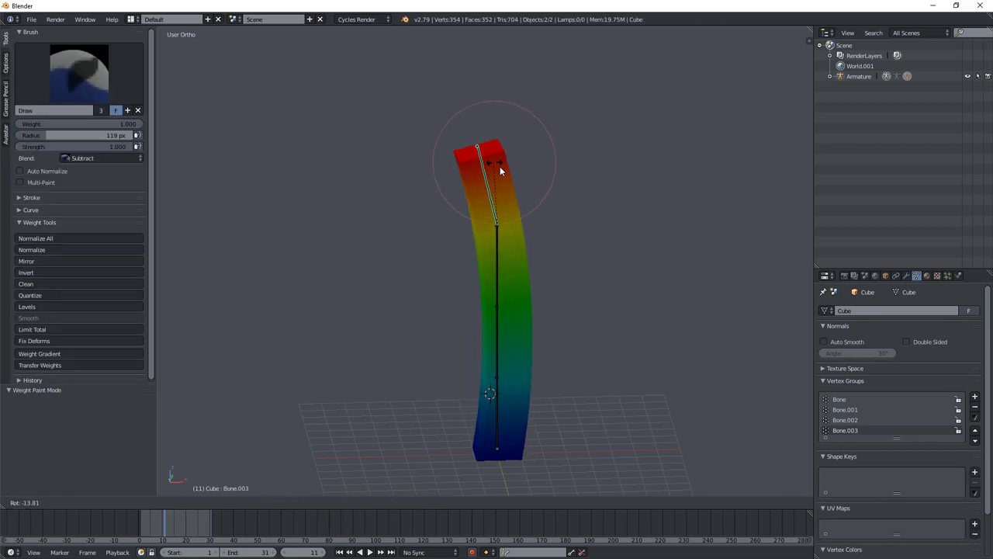
key("KP_1")
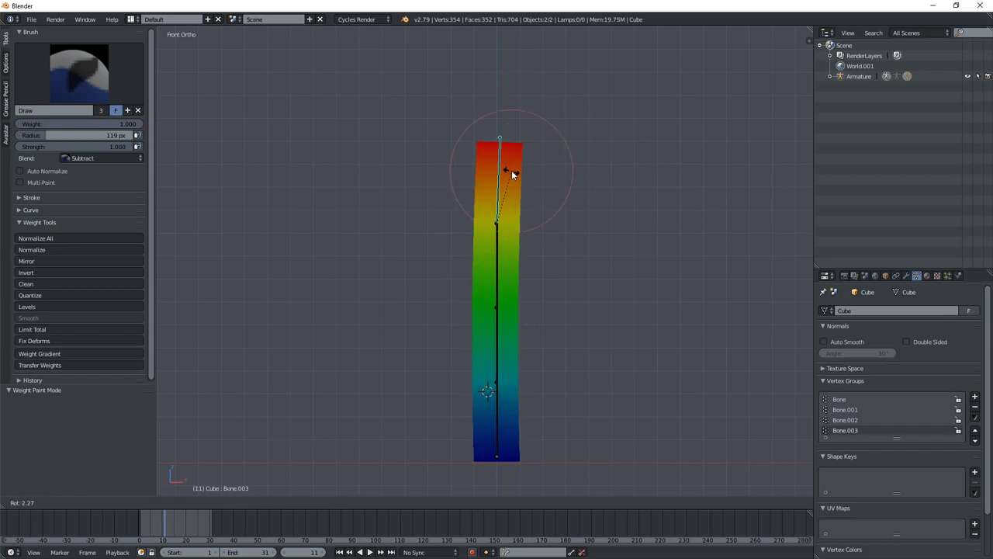
left_click(511, 170)
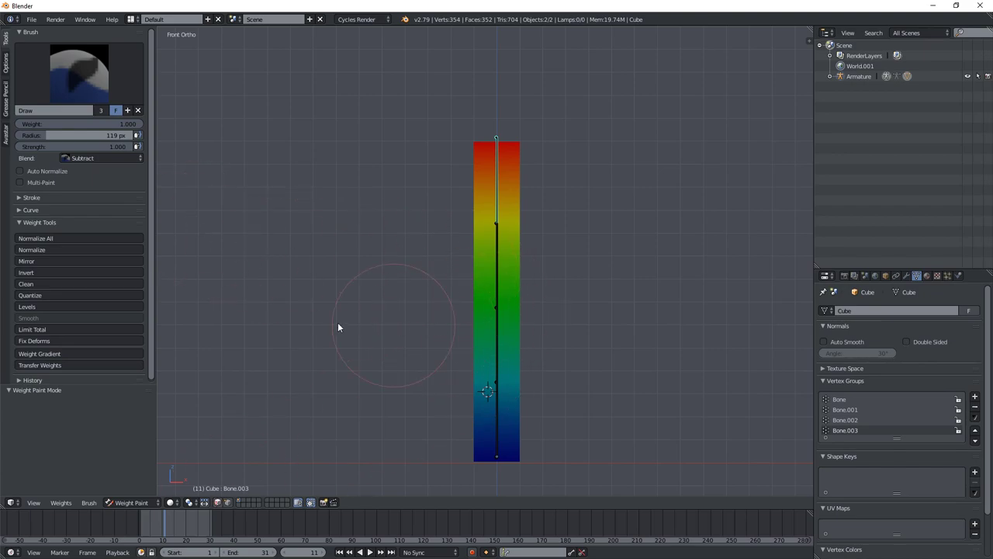
Subtract the top bone's weight from the column's front face everywhere below that bone's joint.
mouse_move(477, 396)
left_mouse_down()
mouse_move(605, 399)
mouse_move(483, 306)
mouse_move(509, 294)
mouse_move(448, 290)
mouse_move(572, 279)
mouse_move(571, 300)
mouse_move(413, 243)
left_mouse_up()
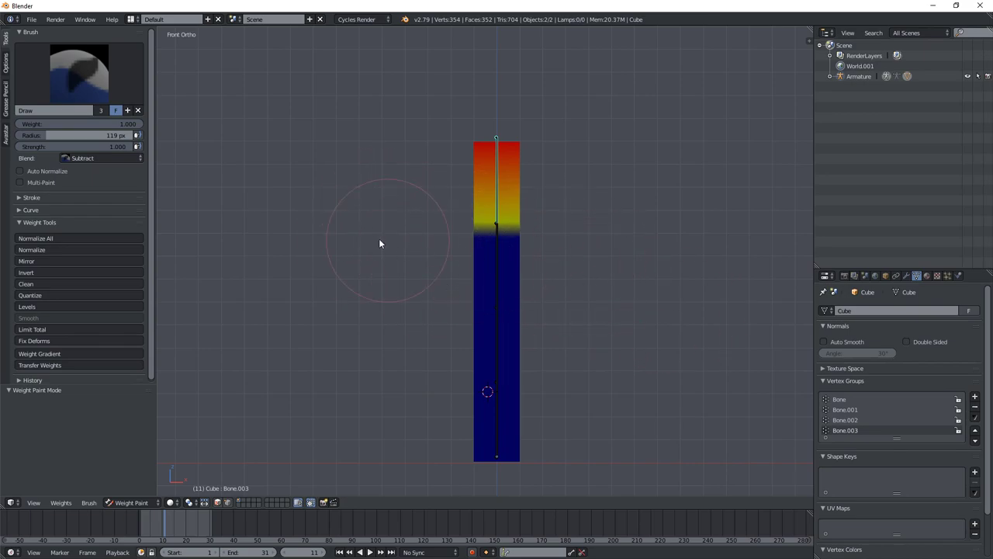
scroll(441, 226, "up", 1)
scroll(458, 241, "up", 2)
mouse_move(475, 257)
middle_mouse_down("shift")
mouse_move(446, 354)
mouse_move(455, 439)
mouse_move(499, 395)
mouse_move(452, 339)
mouse_move(532, 352)
middle_mouse_up("shift")
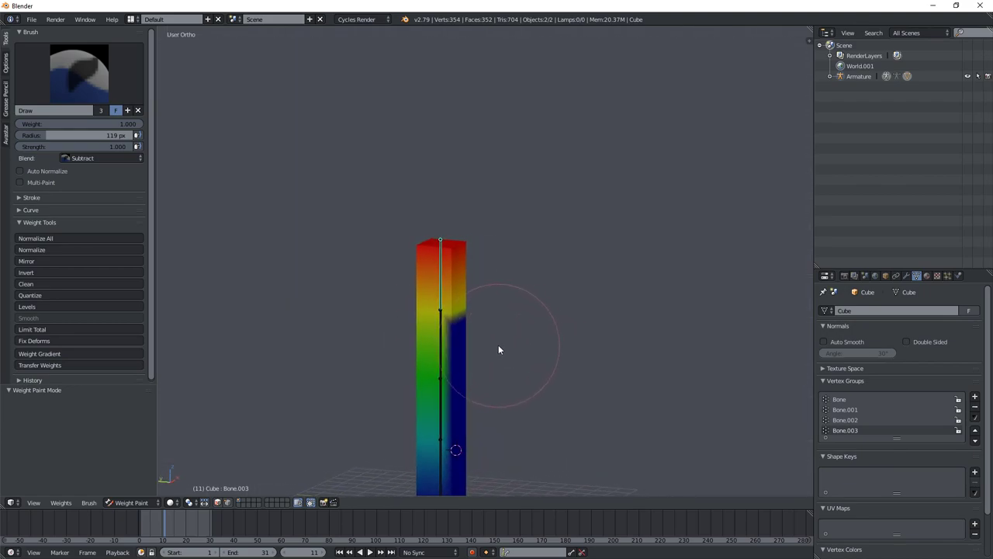
key("KP_1")
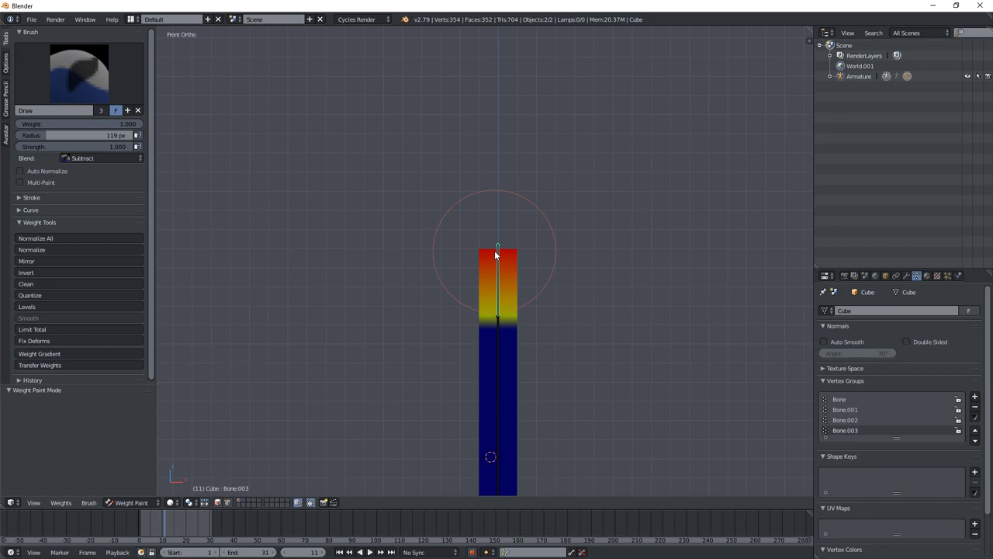
Subtract the top bone's weight below its joint on the remaining three sides of the column.
key("KP_4")
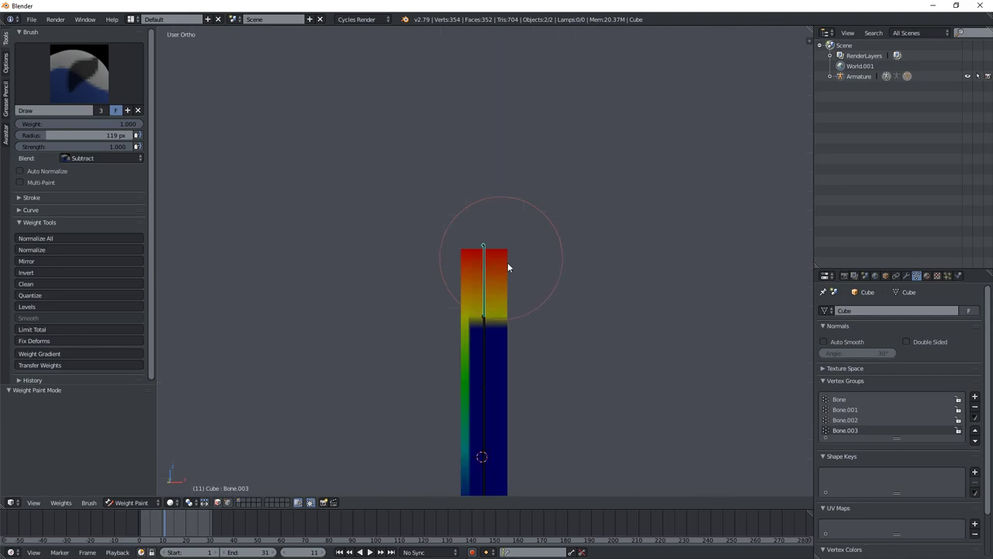
key("KP_4")
key("KP_4")
key("KP_4")
key("KP_4")
mouse_move(463, 366)
left_mouse_down()
mouse_move(431, 364)
mouse_move(352, 396)
mouse_move(316, 453)
left_mouse_up()
scroll(434, 418, "down", 4)
key("KP_4")
key("KP_4")
key("KP_4")
key("KP_4")
scroll(489, 339, "up", 3)
key("KP_4")
key("KP_4")
key("KP_4")
mouse_move(508, 362)
left_mouse_down()
mouse_move(590, 388)
mouse_move(575, 361)
mouse_move(507, 364)
mouse_move(414, 390)
mouse_move(487, 461)
left_mouse_up()
scroll(434, 396, "down", 4)
scroll(454, 359, "up", 6)
key("KP_4")
key("KP_4")
key("KP_4")
key("KP_4")
key("KP_4")
mouse_move(498, 380)
left_mouse_down()
mouse_move(414, 388)
mouse_move(501, 398)
mouse_move(421, 450)
left_mouse_up()
scroll(477, 412, "down", 3)
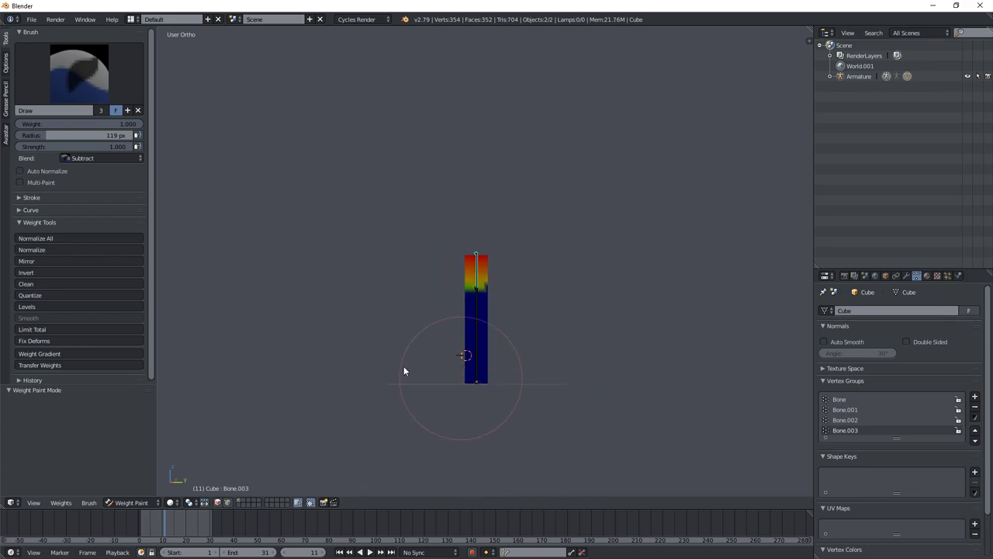
Inspect the weight transition at the top joint and test its bend with a trial rotation of the top bone.
scroll(459, 350, "up", 6)
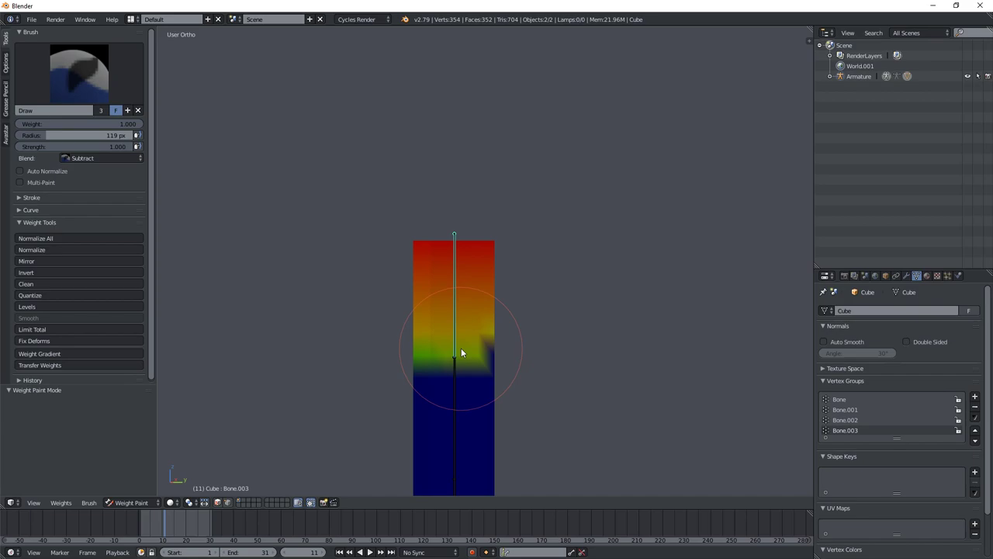
scroll(460, 348, "down", 3)
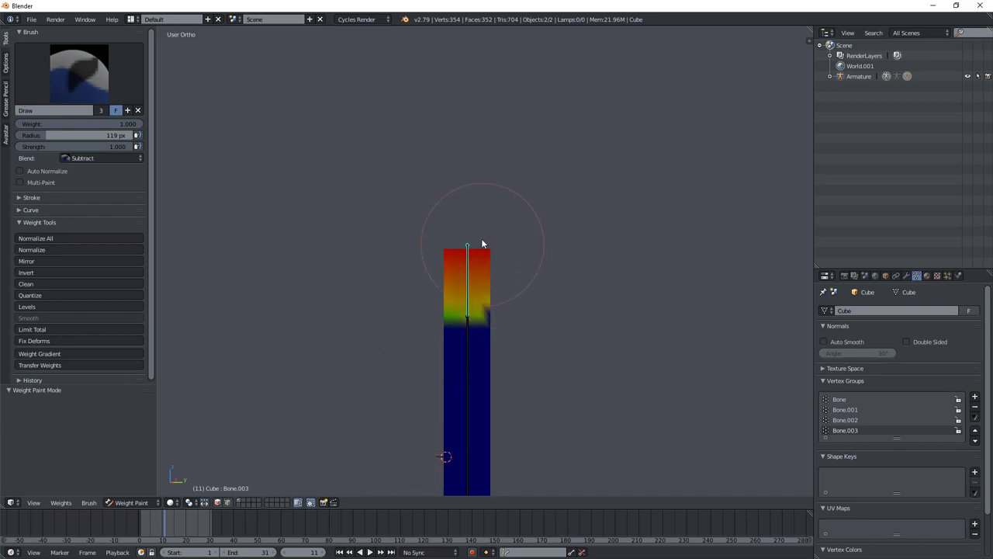
key("r")
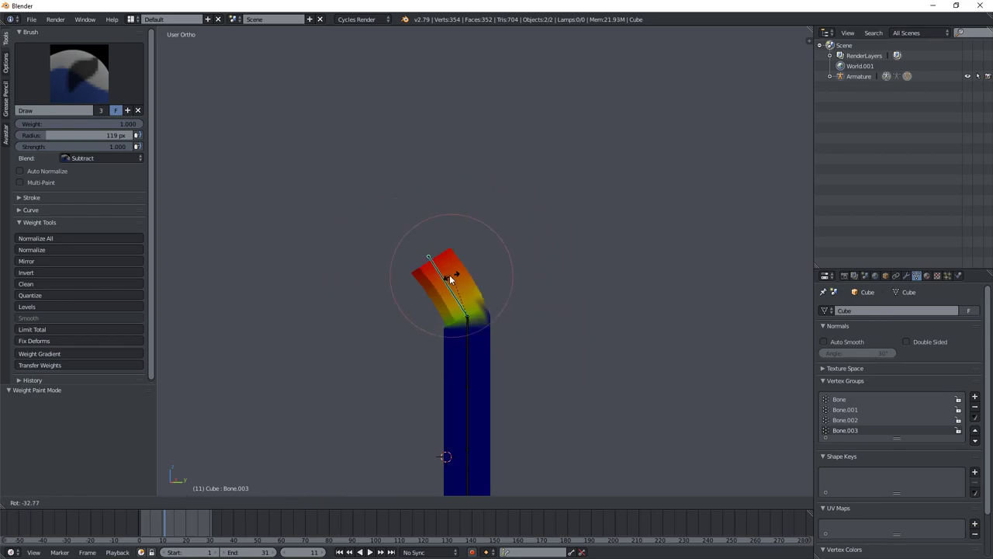
right_click(462, 283)
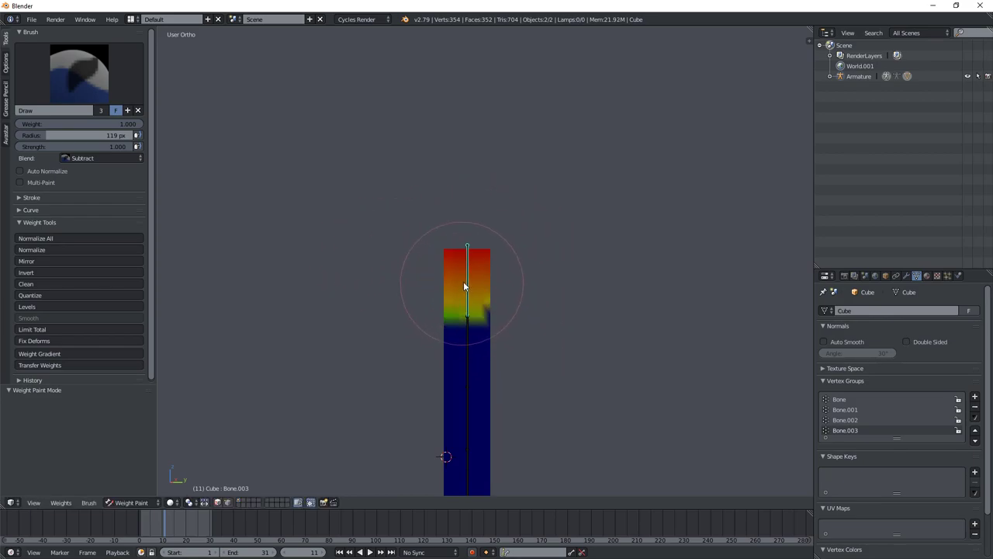
Add a Subdivision Surface modifier to the column with two view subdivisions, keeping it in Weight Paint mode.
left_click(906, 275)
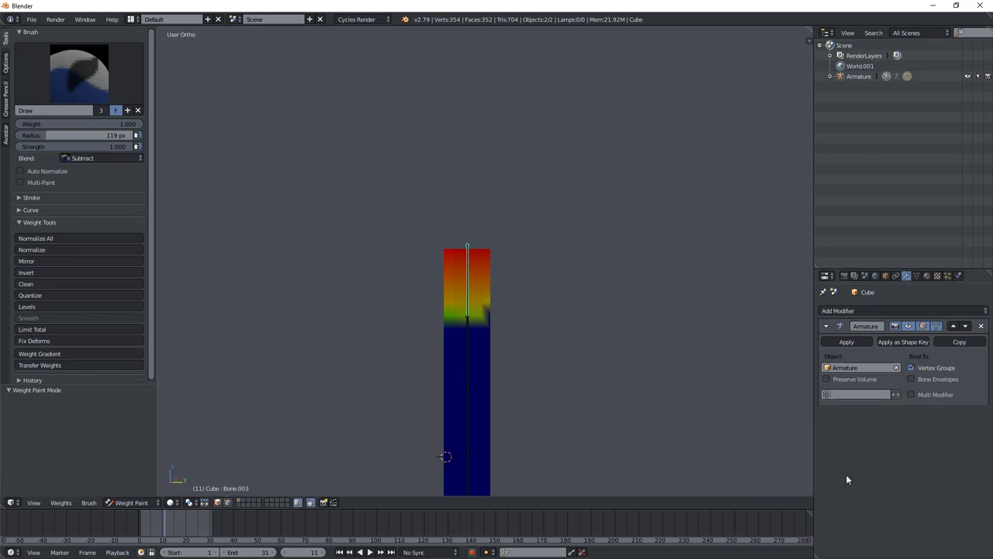
left_click(864, 310)
left_click(796, 483)
scroll(477, 288, "up", 2)
left_click(896, 470)
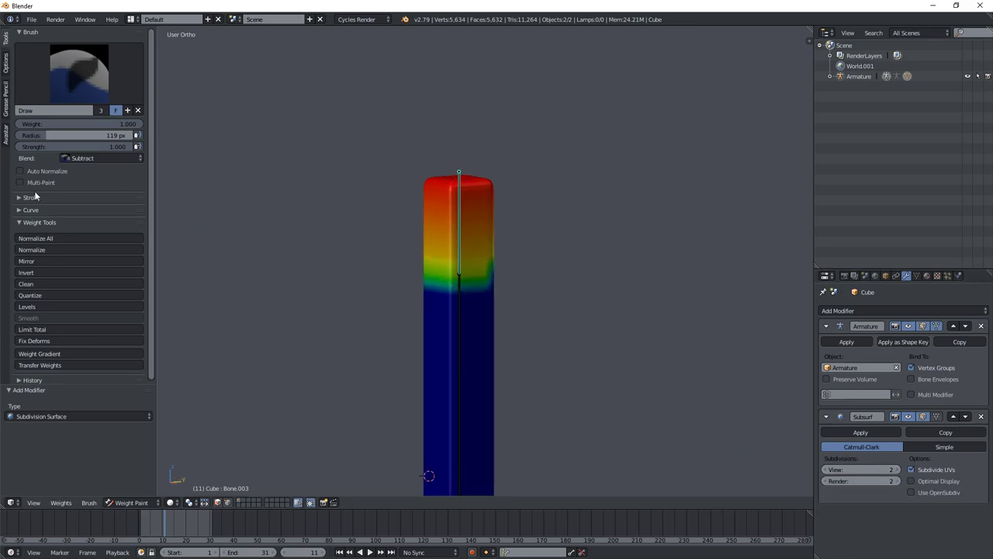
key("Tab")
key("Tab")
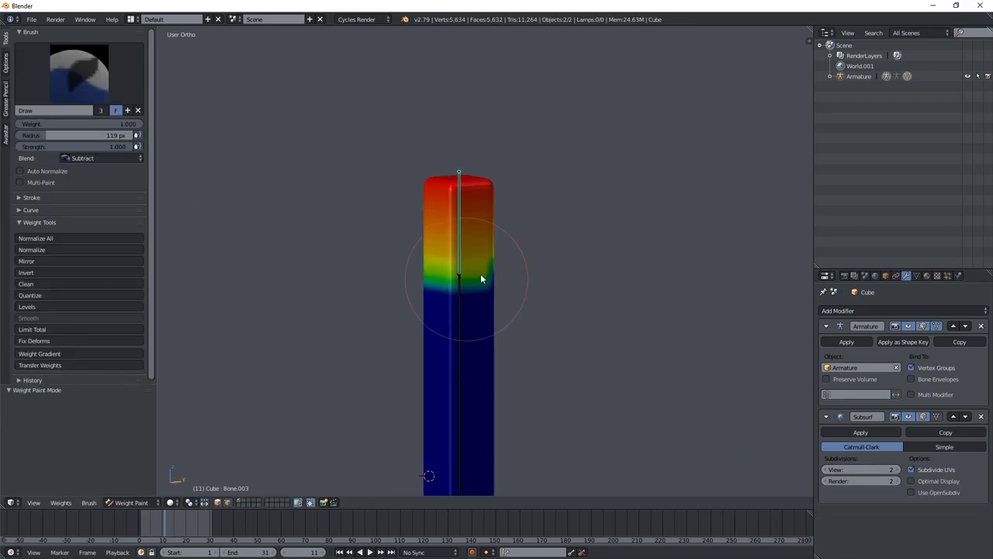
Rotate the top bone by 57.4° so the column's upper section bends.
key("r")
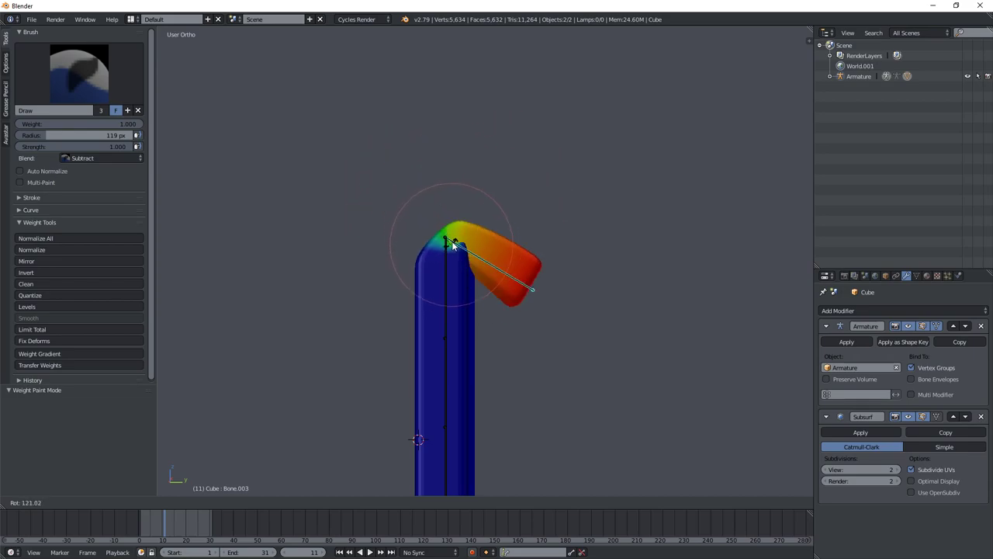
left_click(469, 239)
middle_click_drag(469, 239, 495, 256)
scroll(495, 256, "up", 3)
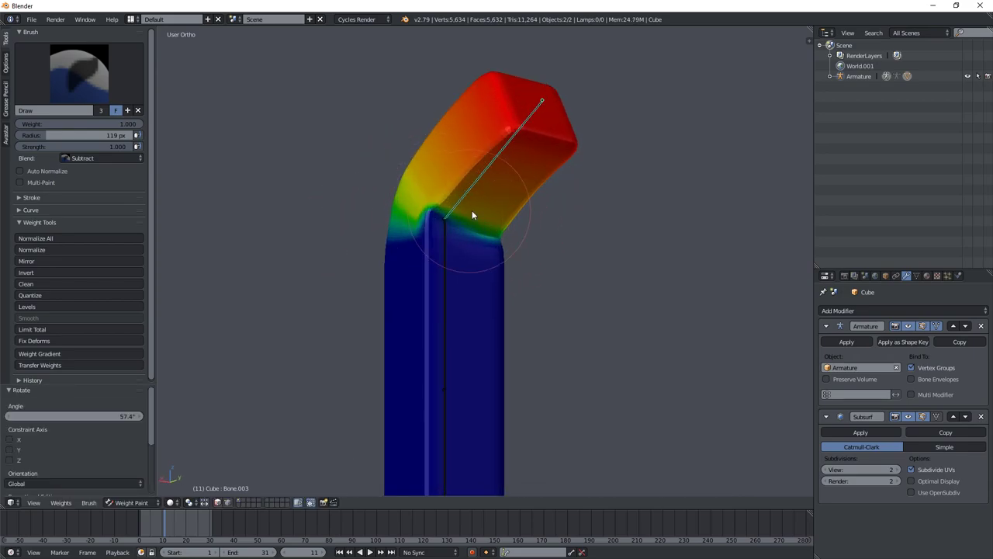
Set the brush blend mode to Blur and smooth the top bone's weights around the bent joint on all sides.
middle_click_drag(499, 222, 508, 288, "shift")
left_click(113, 157)
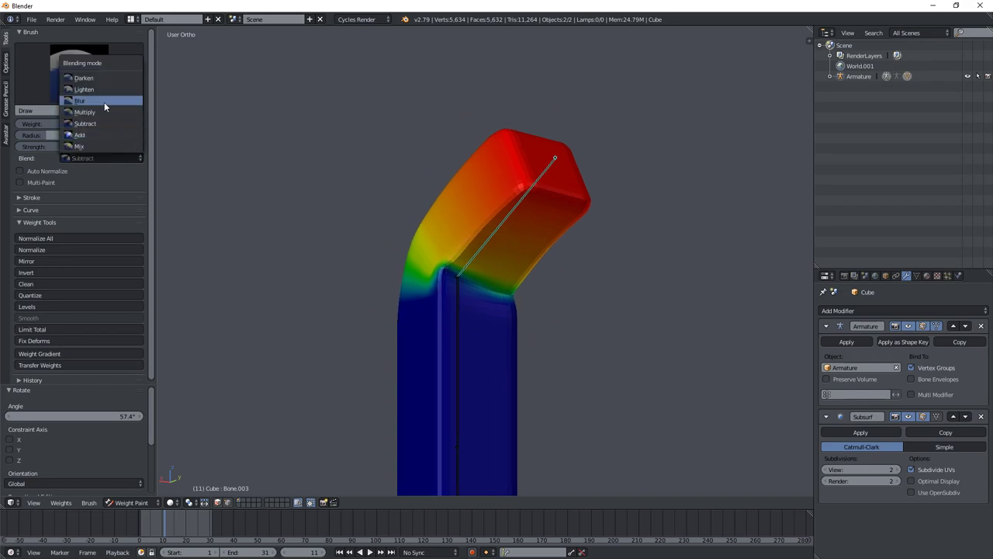
left_click(104, 102)
left_click_drag(421, 283, 520, 302)
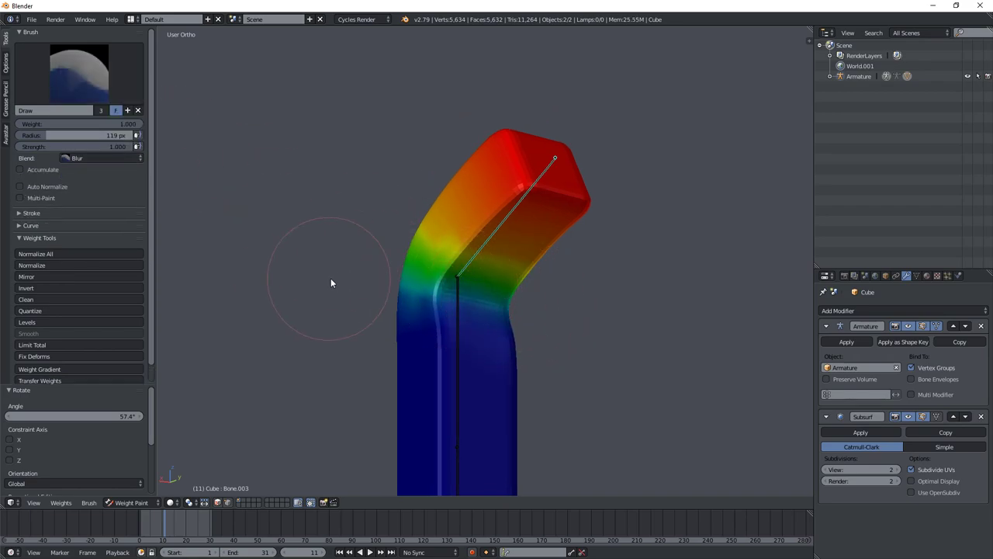
left_click_drag(411, 307, 403, 337)
middle_click_drag(404, 337, 320, 272)
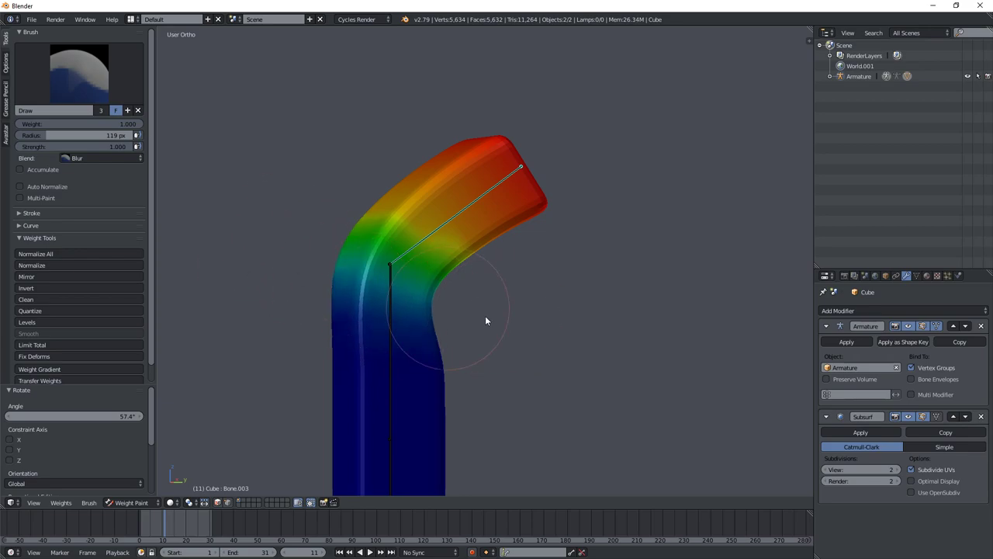
middle_click_drag(474, 315, 384, 261)
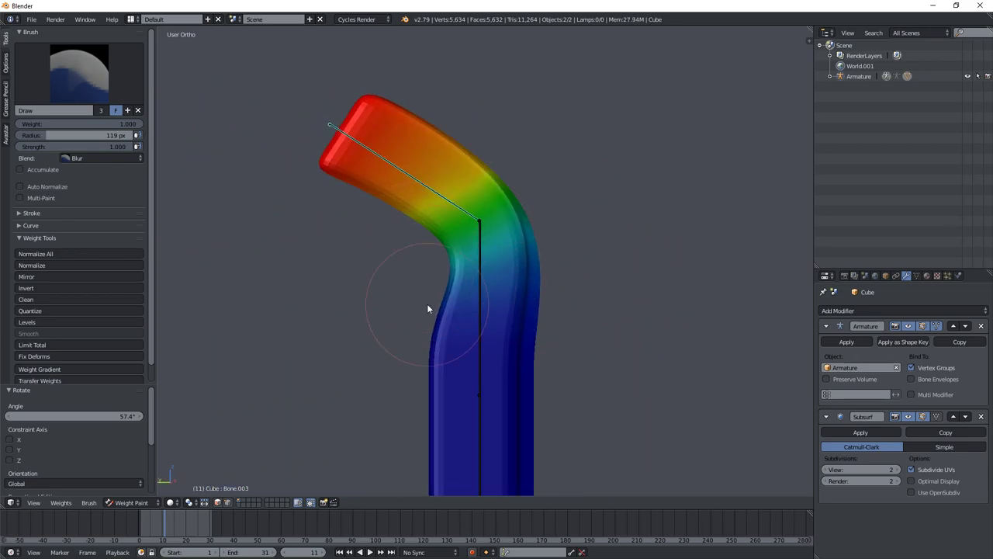
Select Bone.002 below the top joint, show the mesh's vertex groups, and view the column in right orthographic view.
scroll(470, 298, "down", 4)
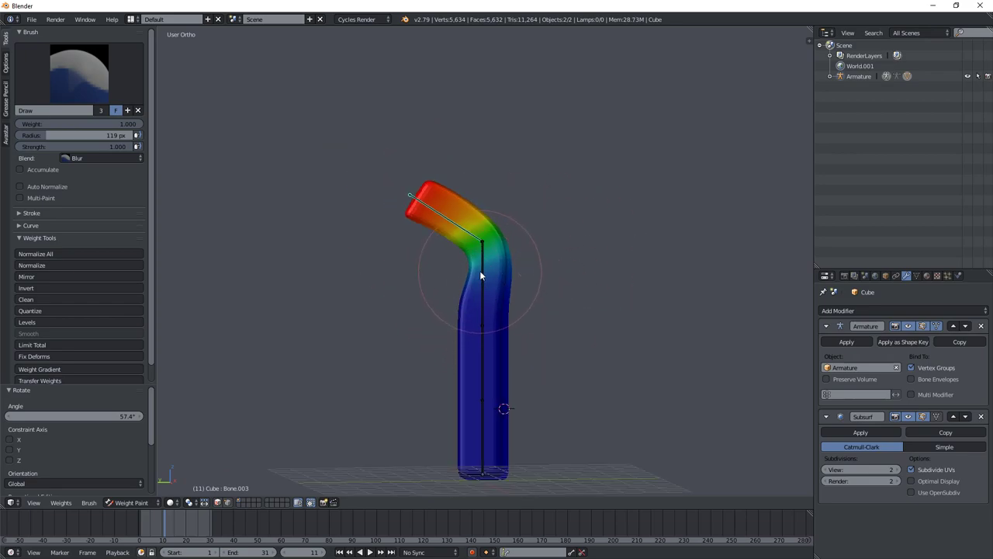
right_click(484, 268)
scroll(484, 267, "up", 3)
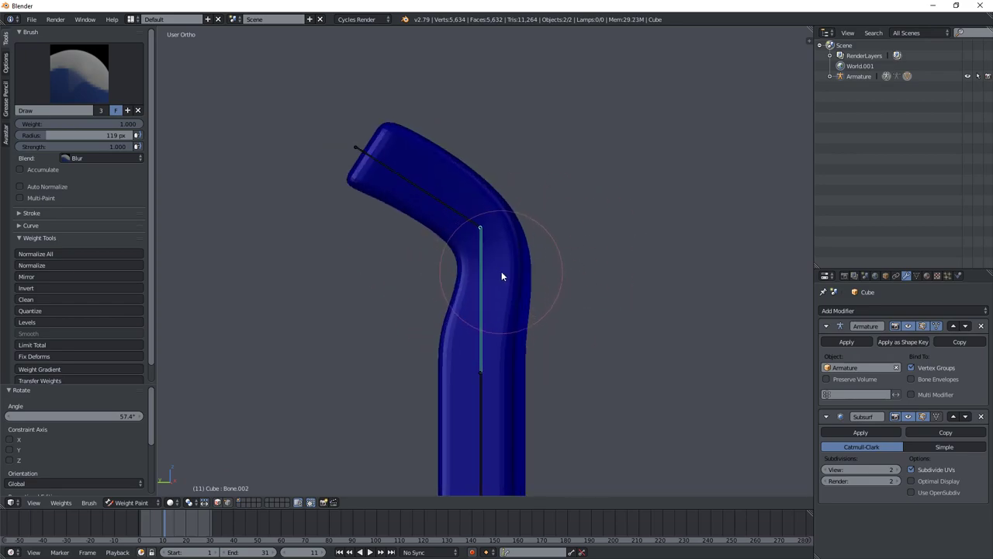
left_click(916, 275)
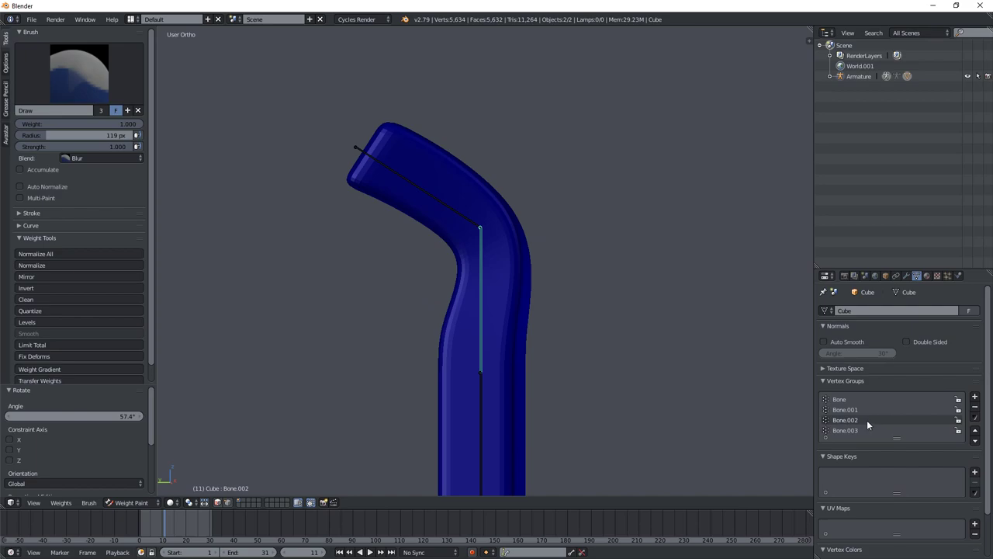
scroll(522, 315, "down", 3)
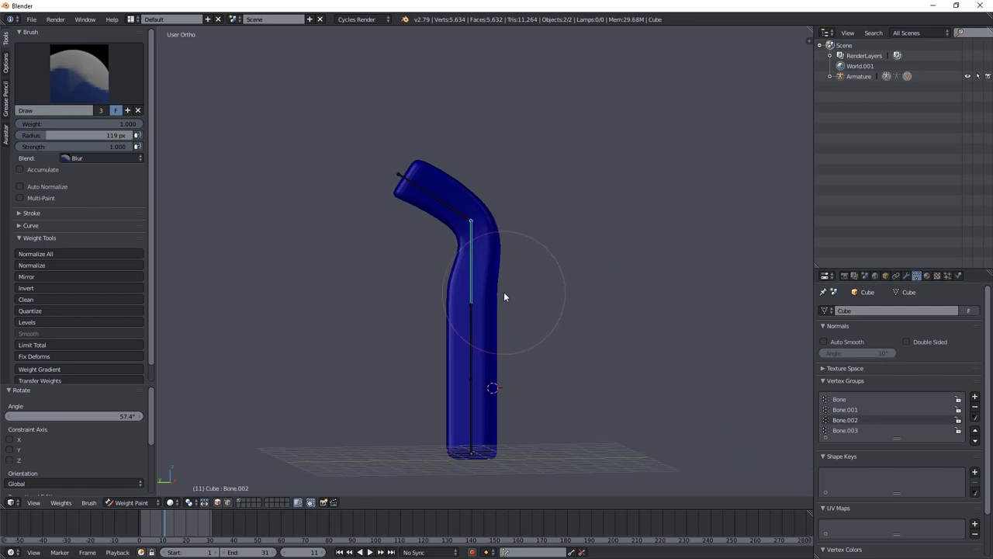
key("KP_1")
key("KP_3")
scroll(494, 268, "up", 2)
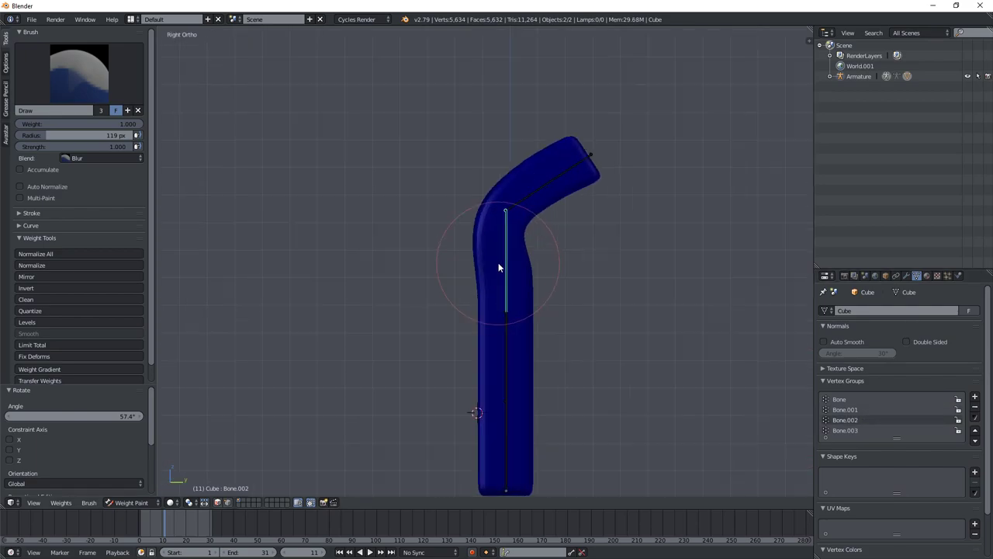
scroll(417, 238, "down", 3)
scroll(547, 266, "up", 3)
In Edit Mode, delete the column's front, back, top and bottom faces, keeping only the two opposite side panels.
key("Tab")
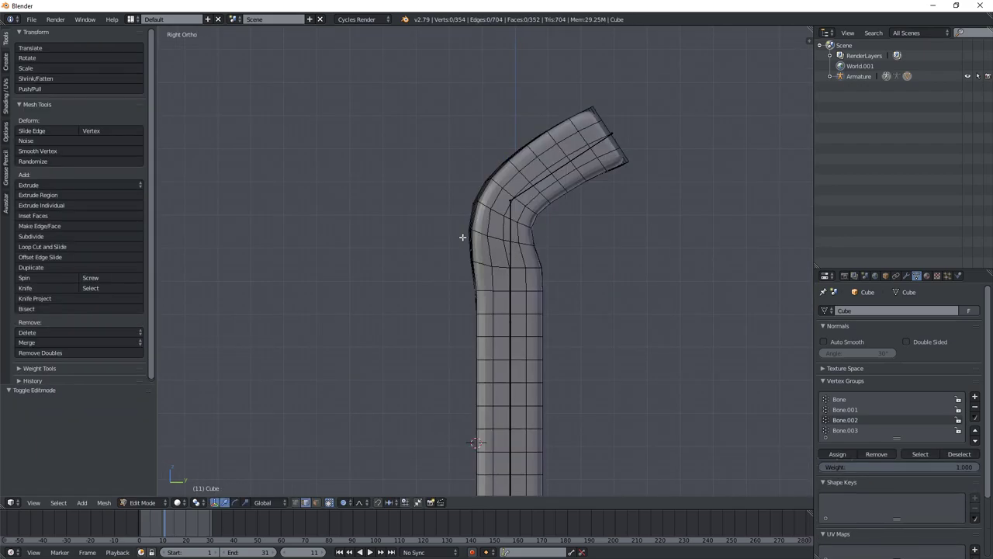
middle_click_drag(459, 234, 423, 193)
right_click(464, 198, "alt")
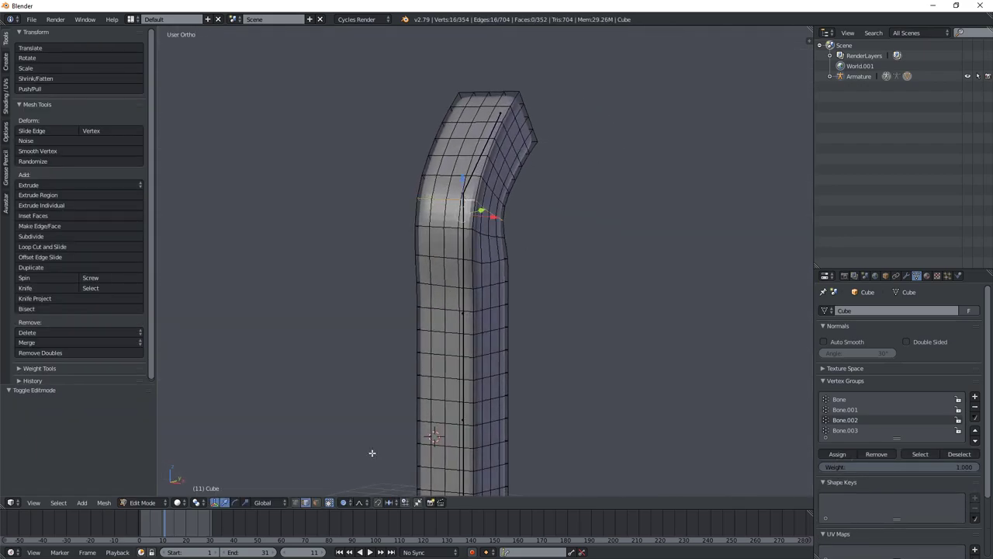
left_click(316, 502)
right_click(470, 198, "alt")
right_click(445, 193, "alt+shift")
key("ctrl+z")
right_click(450, 199, "alt+shift")
right_click(443, 198, "alt+shift")
right_click(431, 196, "alt+shift")
key("ctrl+z")
right_click(427, 197, "alt+shift")
middle_click_drag(427, 197, 509, 230)
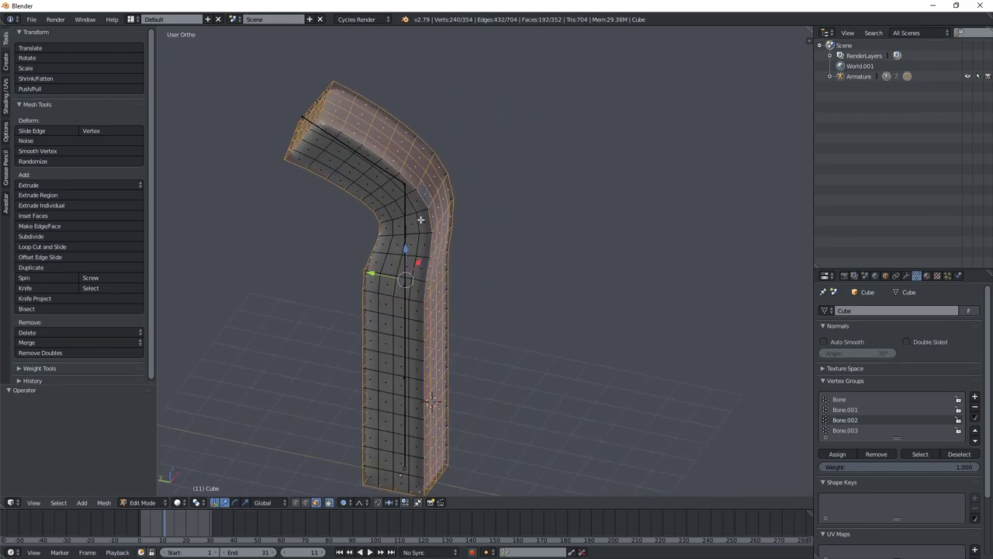
key("x")
key("f")
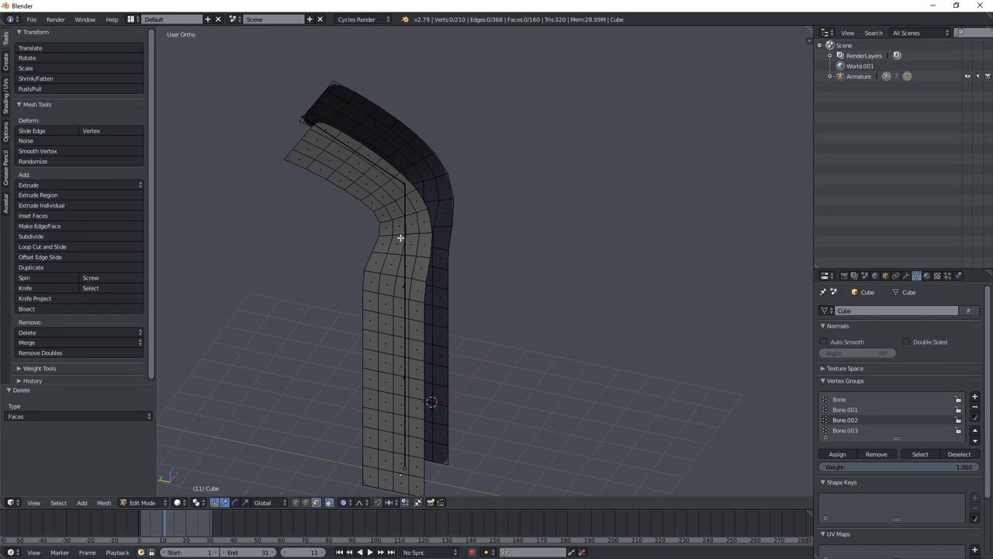
Delete all linked faces of the side panel on the negative X side.
middle_click_drag(416, 253, 356, 256)
key("l")
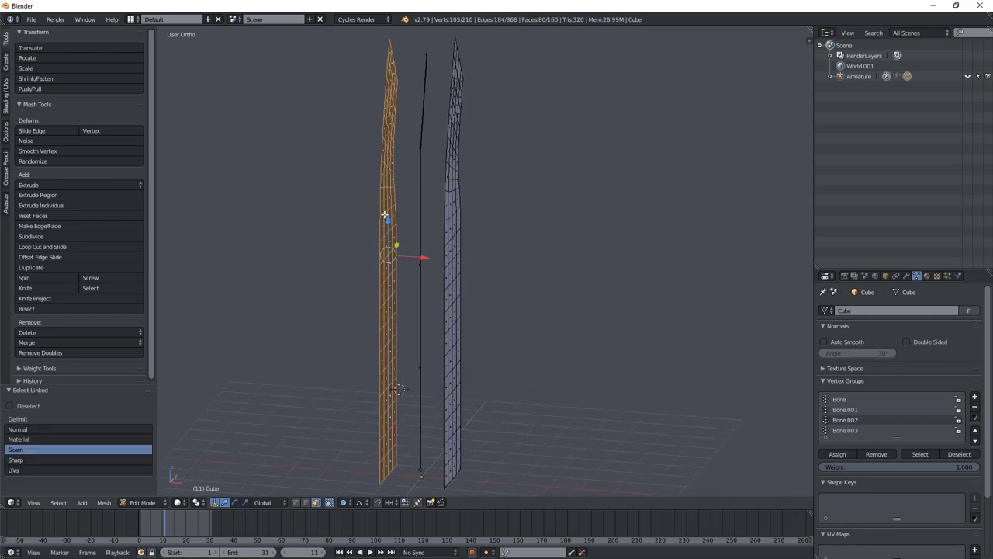
key("x")
key("f")
Move the remaining panel along X by -0.734 and a further -0.272 to line it up with the bones.
middle_click_drag(388, 215, 457, 259)
key("l")
key("g")
key("y")
key("x")
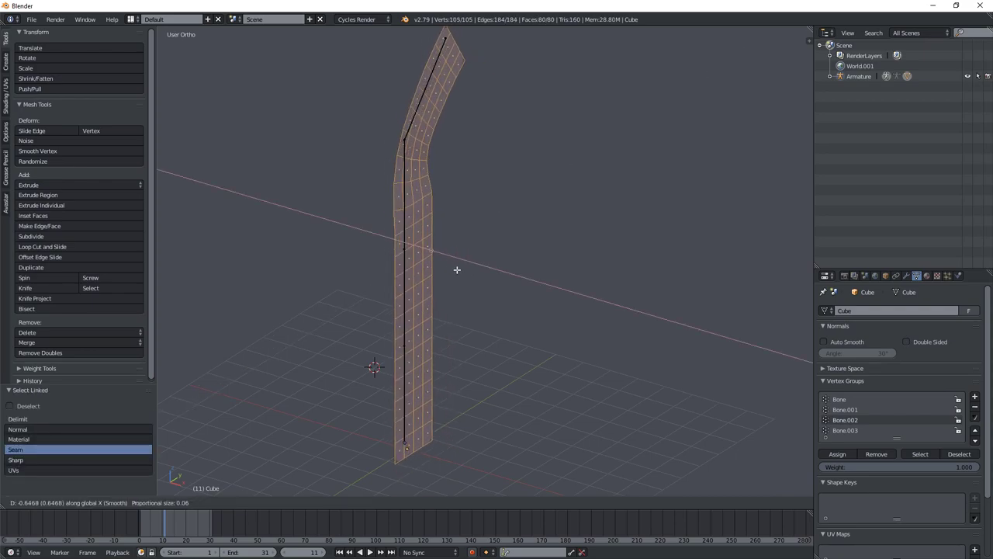
left_click(452, 268)
key("KP_7")
key("g")
key("x")
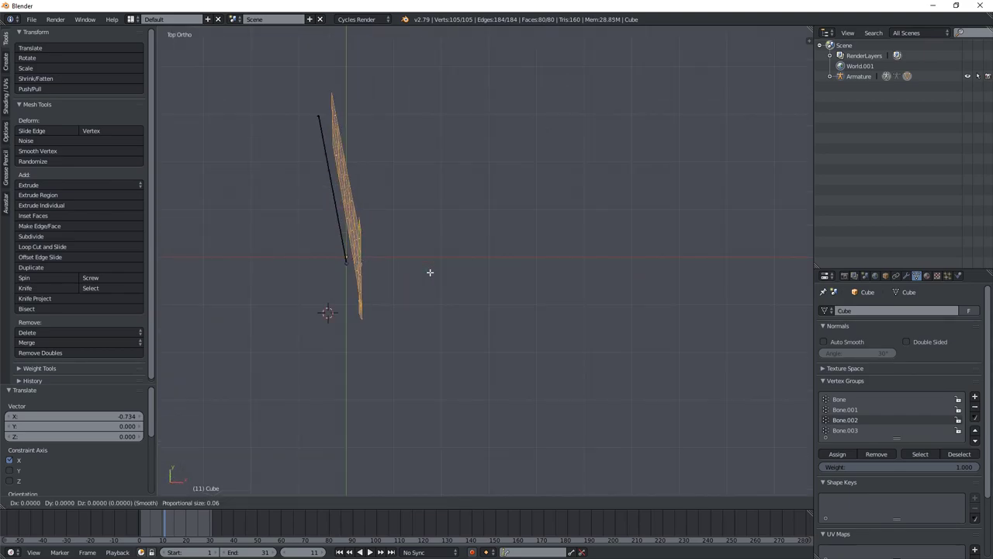
left_click(416, 272)
middle_click_drag(416, 273, 368, 147)
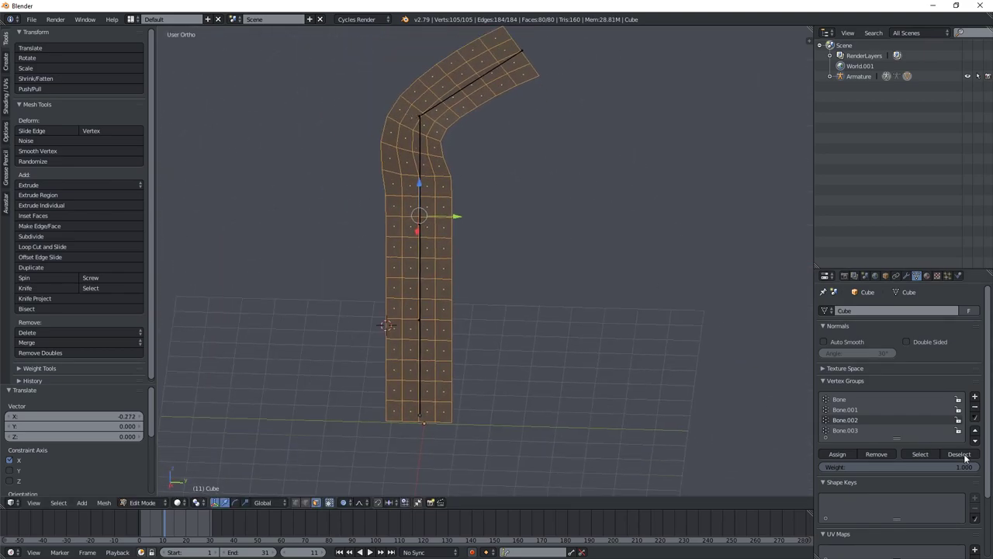
Return the panel to Weight Paint mode and set the brush blend mode to Add.
key("Tab")
middle_click_drag(428, 231, 418, 185)
middle_click_drag(418, 184, 427, 220, "shift")
left_click(101, 159)
left_click(97, 124)
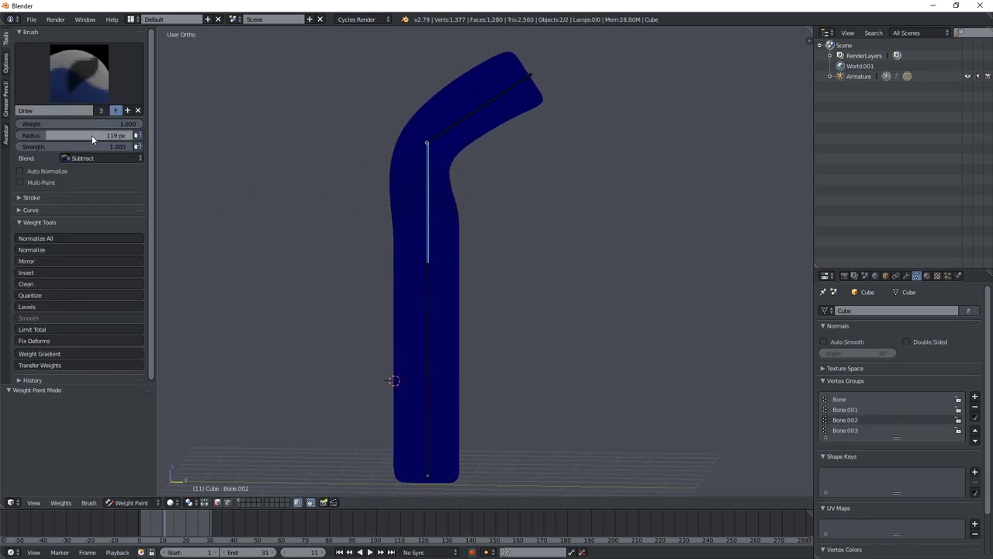
left_click(85, 158)
left_click(79, 134)
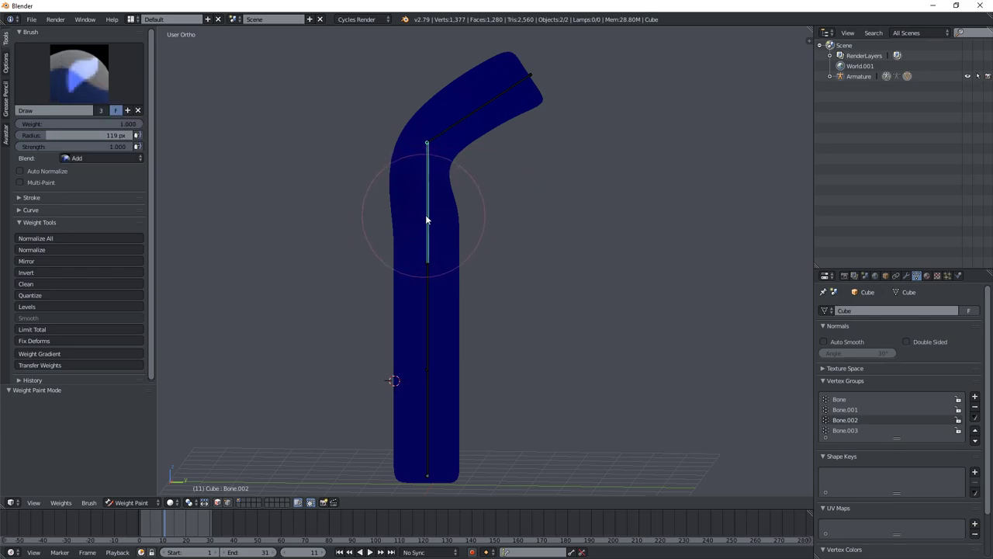
Paint full weight for Bone.002 across the panel's width along the bone's length.
left_click(426, 214)
mouse_move(427, 216)
left_mouse_down()
mouse_move(418, 205)
mouse_move(475, 212)
mouse_move(346, 189)
mouse_move(360, 222)
mouse_move(536, 236)
left_mouse_up()
key("KP_1")
key("KP_3")
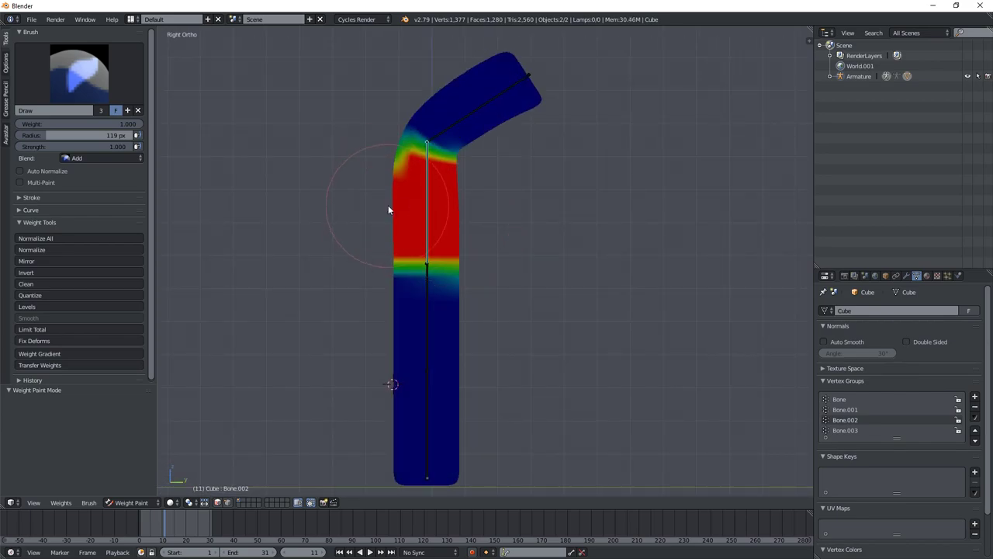
left_click_drag(390, 205, 414, 200)
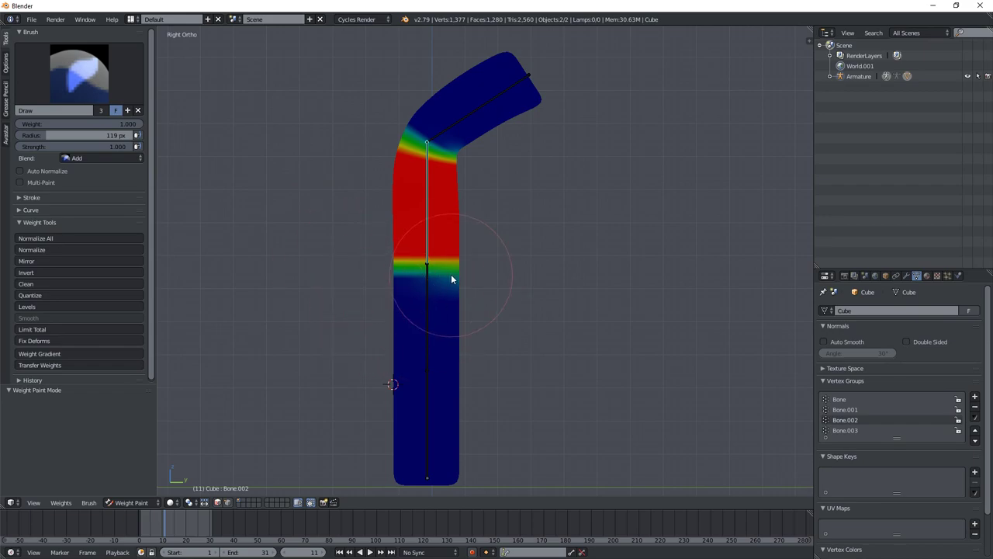
Set the brush blend mode to Blur and soften the edges of Bone.002's weight at both of its joints.
left_click(105, 157)
left_click(117, 159)
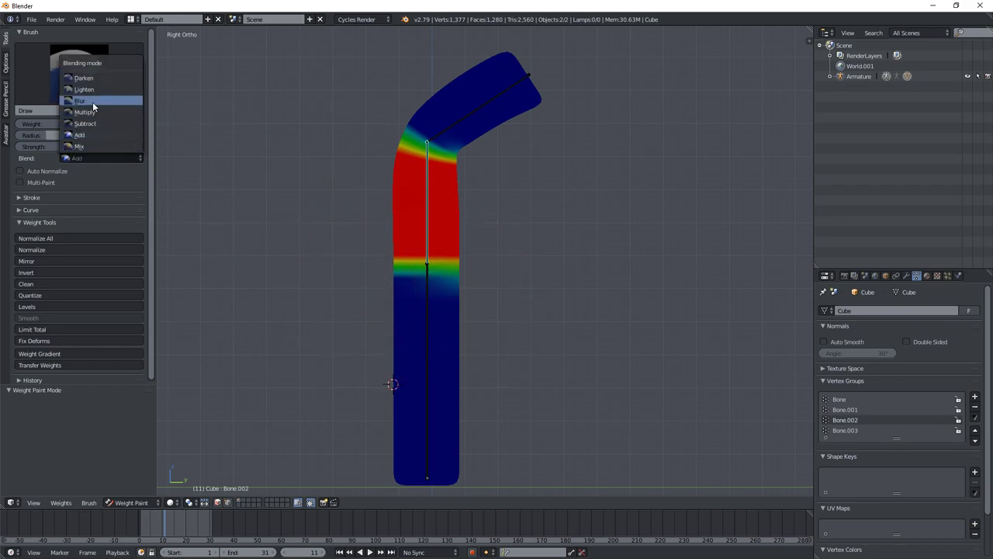
left_click(93, 106)
mouse_move(375, 115)
left_mouse_down()
mouse_move(432, 139)
mouse_move(412, 147)
mouse_move(447, 207)
mouse_move(563, 277)
left_mouse_up()
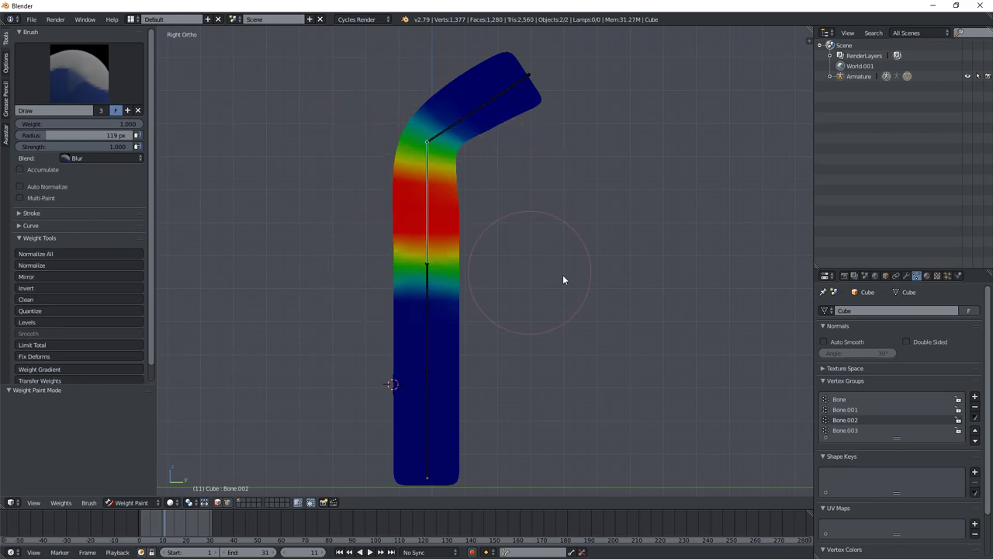
Paint full weight for Bone.001 in Add mode and soften its edges in Blur mode.
left_click(862, 409)
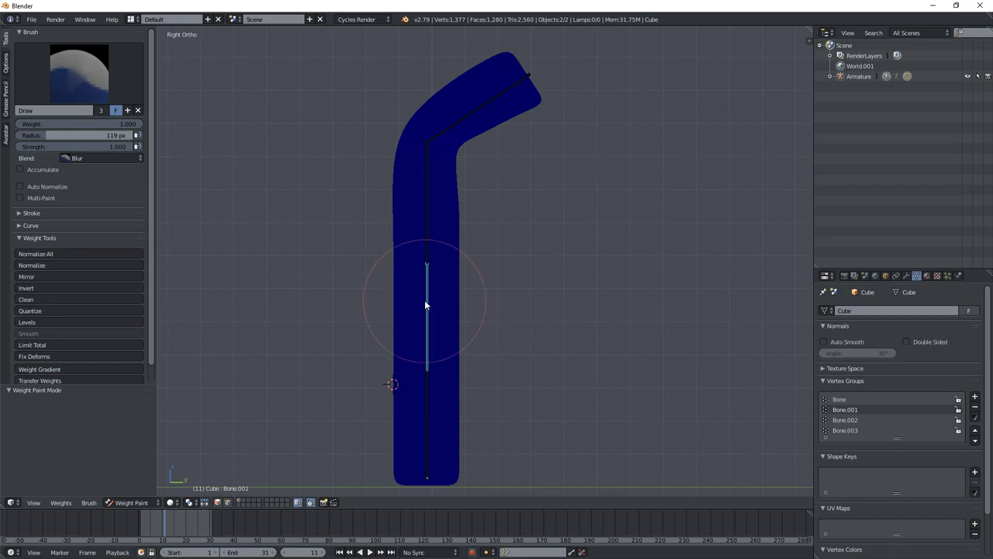
left_click(85, 157)
left_click(91, 136)
mouse_move(420, 318)
left_mouse_down()
mouse_move(390, 313)
mouse_move(475, 319)
mouse_move(350, 312)
mouse_move(355, 331)
mouse_move(450, 328)
mouse_move(426, 326)
left_mouse_up()
left_click(121, 156)
left_click(106, 111)
mouse_move(382, 278)
left_mouse_down()
mouse_move(360, 263)
mouse_move(571, 281)
mouse_move(484, 270)
mouse_move(361, 358)
mouse_move(518, 381)
mouse_move(476, 386)
mouse_move(521, 193)
left_mouse_up()
Rotate Bone.001 by 54.8° and Bone.002 by 55.9° to test the bend.
key("r")
left_click(568, 344)
right_click(580, 260)
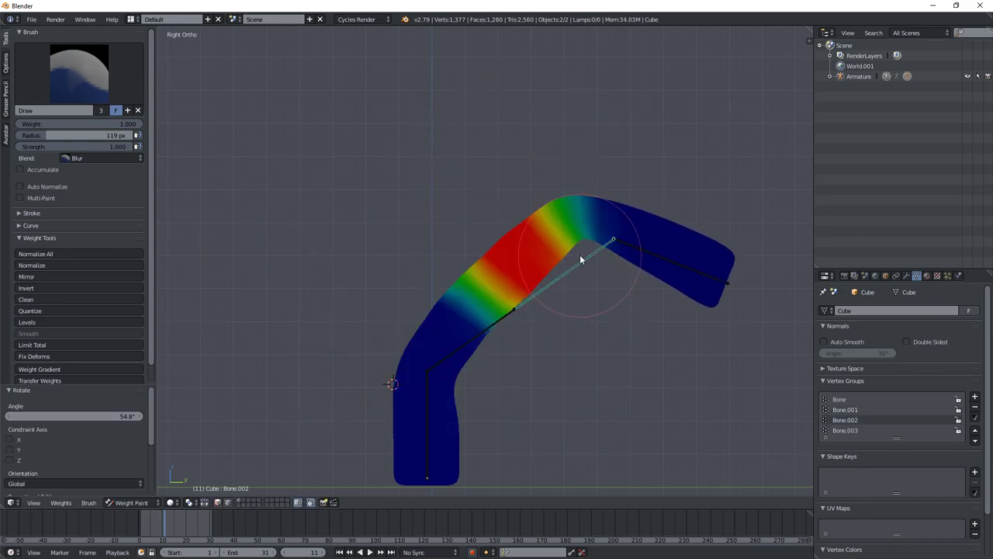
key("r")
left_click(557, 325)
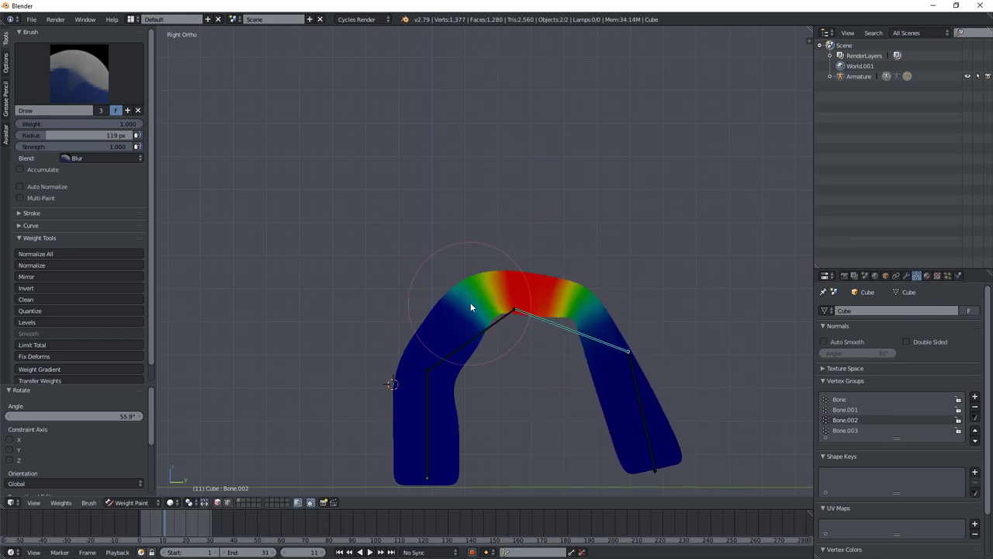
Rotate Bone.003 by -50° and blur its weight further along the panel past Bone.002 toward Bone.001.
mouse_move(471, 308)
left_mouse_down()
mouse_move(485, 288)
mouse_move(543, 319)
mouse_move(516, 311)
mouse_move(518, 336)
left_mouse_up()
scroll(518, 331, "down", 2)
middle_click_drag(518, 331, 496, 231, "shift")
scroll(496, 231, "up", 3)
right_click(643, 302)
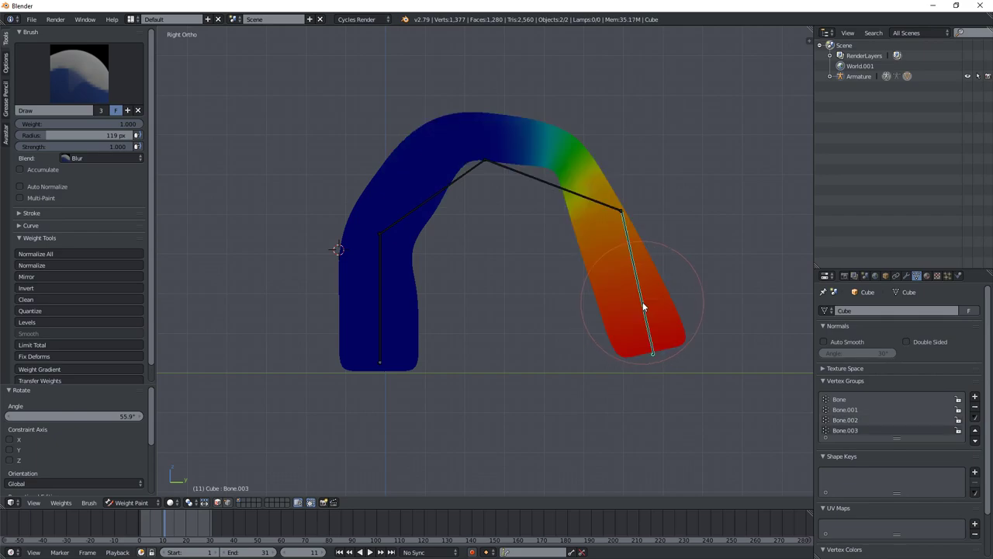
key("r")
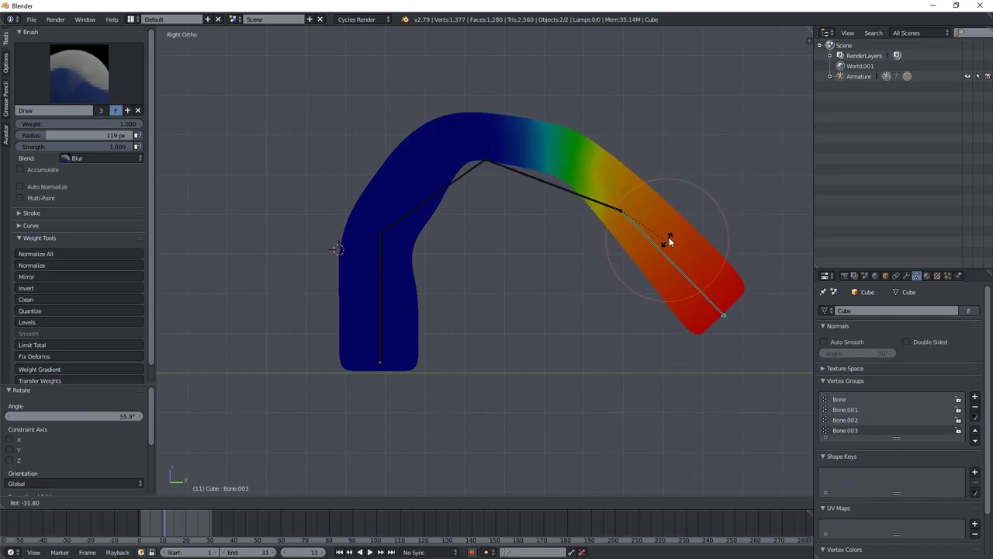
left_click(675, 225)
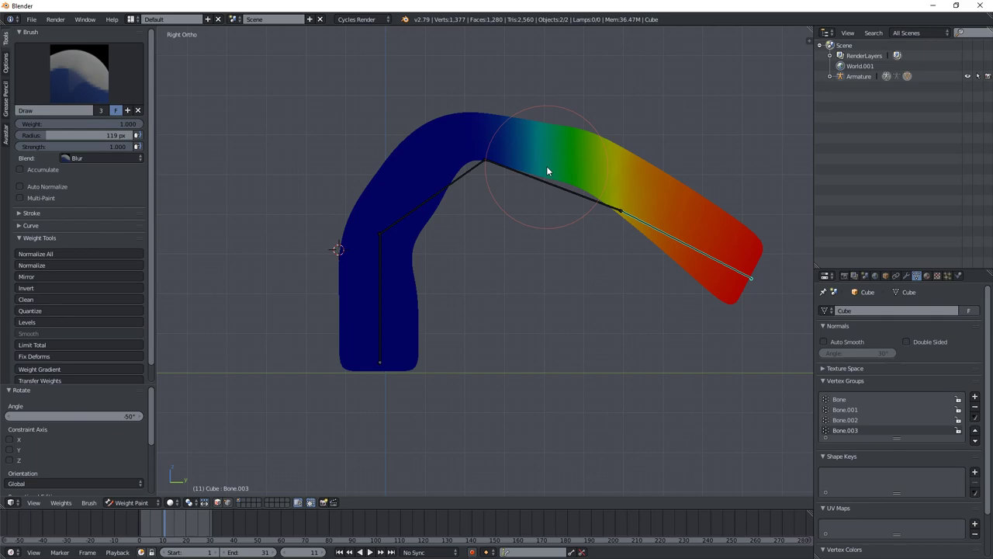
mouse_move(547, 166)
left_mouse_down()
mouse_move(560, 155)
mouse_move(547, 151)
mouse_move(584, 147)
mouse_move(563, 142)
mouse_move(587, 162)
mouse_move(520, 146)
mouse_move(581, 173)
mouse_move(473, 139)
mouse_move(450, 150)
mouse_move(510, 148)
mouse_move(476, 122)
mouse_move(461, 155)
mouse_move(493, 157)
mouse_move(405, 133)
mouse_move(427, 116)
mouse_move(403, 163)
mouse_move(455, 183)
mouse_move(460, 156)
mouse_move(437, 153)
mouse_move(467, 142)
mouse_move(442, 162)
mouse_move(520, 136)
mouse_move(469, 143)
mouse_move(456, 167)
left_mouse_up()
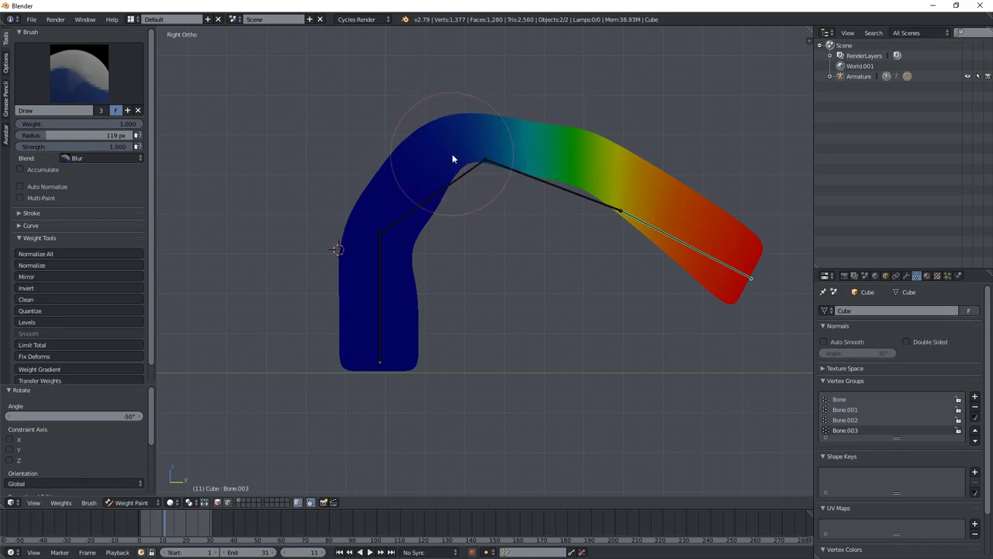
Rotate Bone by -29.7° and swing Bone.001 over to the opposite side, finishing with a -53.2° rotation.
right_click(380, 252)
key("r")
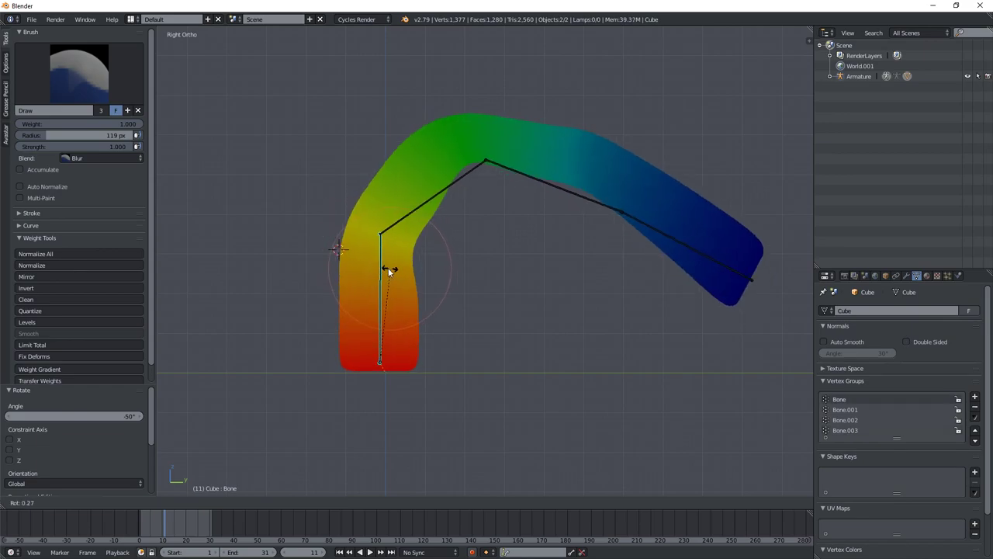
left_click(333, 253)
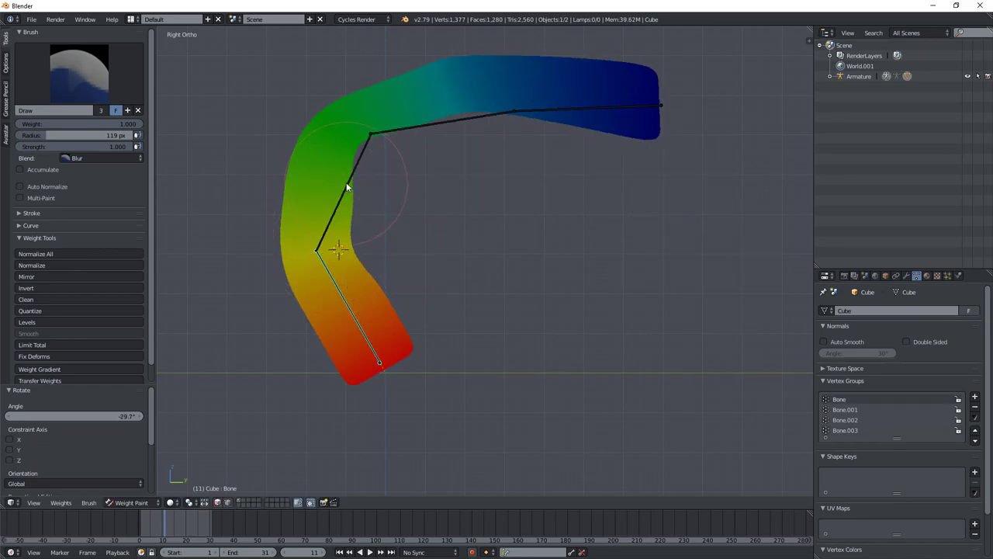
right_click(345, 188)
key("r")
left_click(281, 194)
middle_click_drag(325, 191, 465, 339, "shift")
key("r")
left_click(364, 374)
Rotate Bone.002 by -74.2° to arch the panel over.
right_click(289, 312)
key("r")
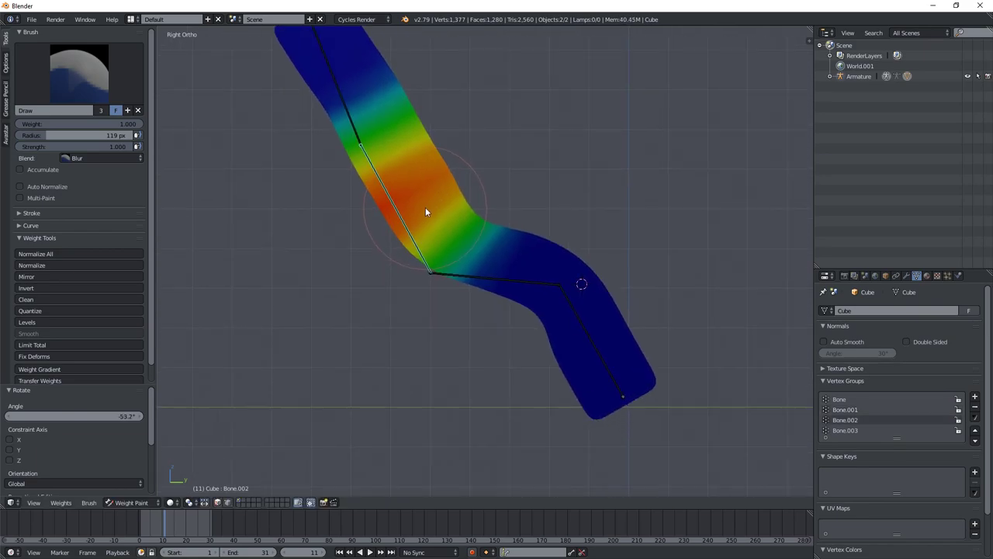
left_click(345, 286)
middle_click_drag(399, 255, 484, 220, "shift")
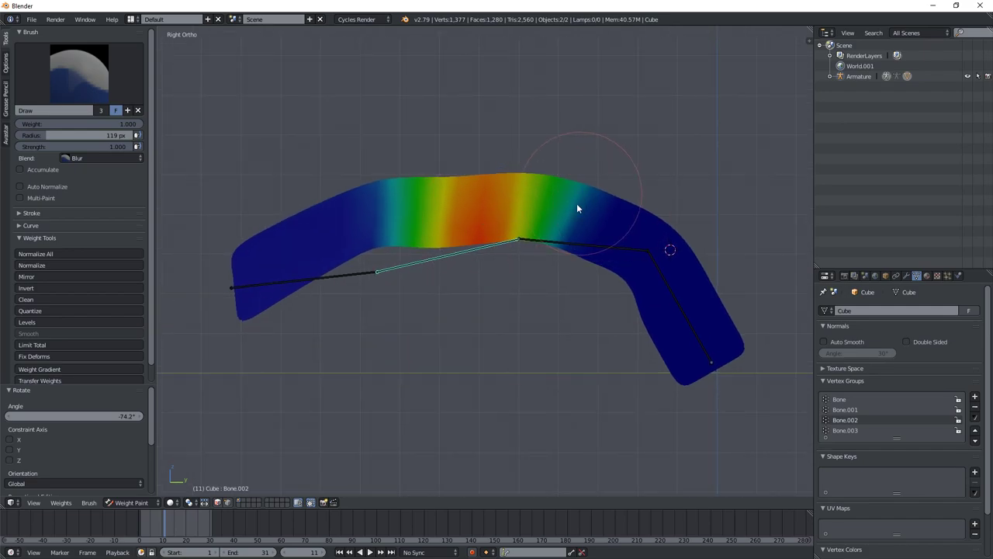
Set the blend mode to Add and paint stronger weight for Bone.002 and Bone.001 along their lengths.
left_click(127, 158)
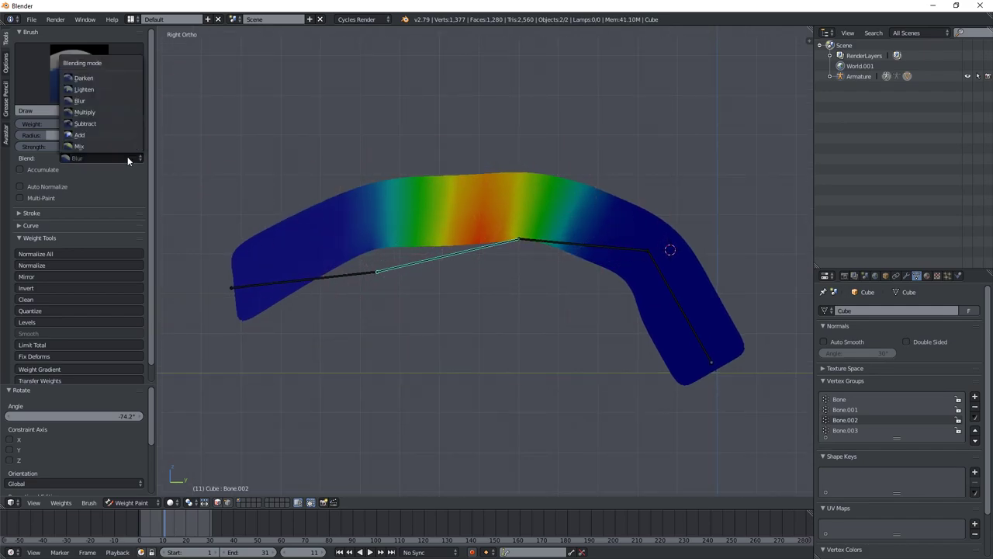
left_click(77, 133)
mouse_move(462, 203)
left_mouse_down()
mouse_move(443, 261)
mouse_move(476, 180)
left_mouse_up()
right_click(566, 248)
mouse_move(569, 239)
left_mouse_down()
mouse_move(573, 262)
mouse_move(627, 199)
mouse_move(598, 214)
left_mouse_up()
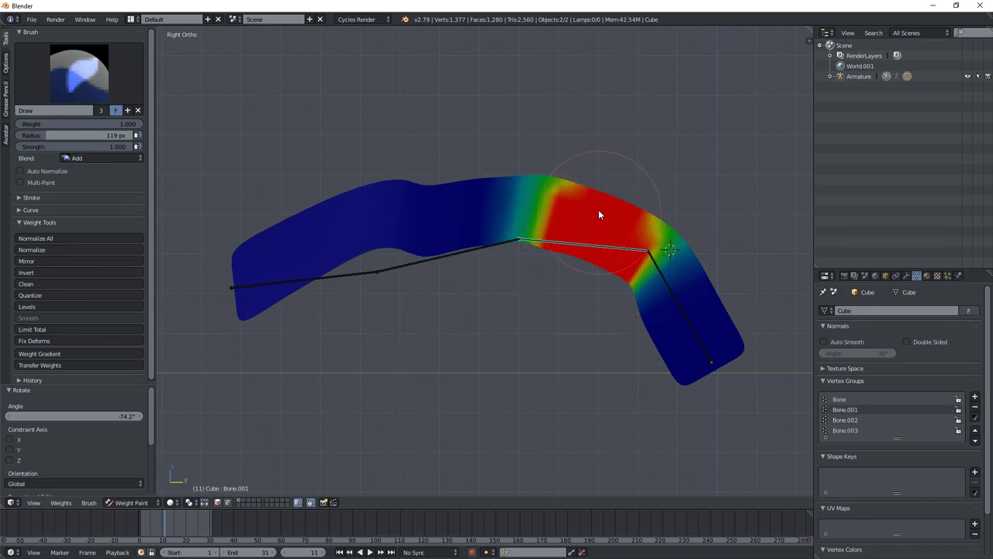
Paint full weight for Bone.003 on the panel's tip and for Bone.002 on its adjoining section.
right_click(312, 279)
mouse_move(319, 232)
left_mouse_down()
mouse_move(339, 206)
mouse_move(337, 301)
left_mouse_up()
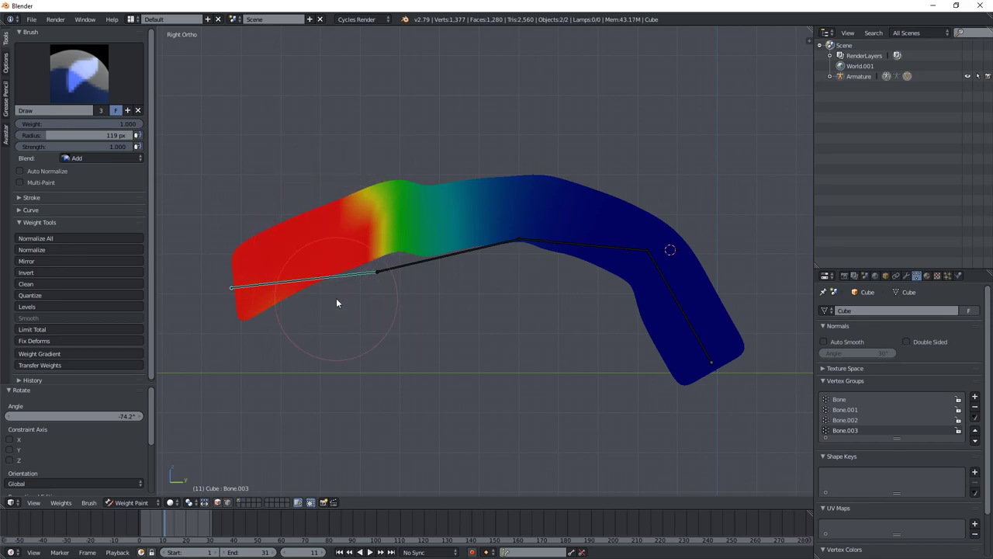
right_click(392, 269)
left_click_drag(412, 272, 403, 186)
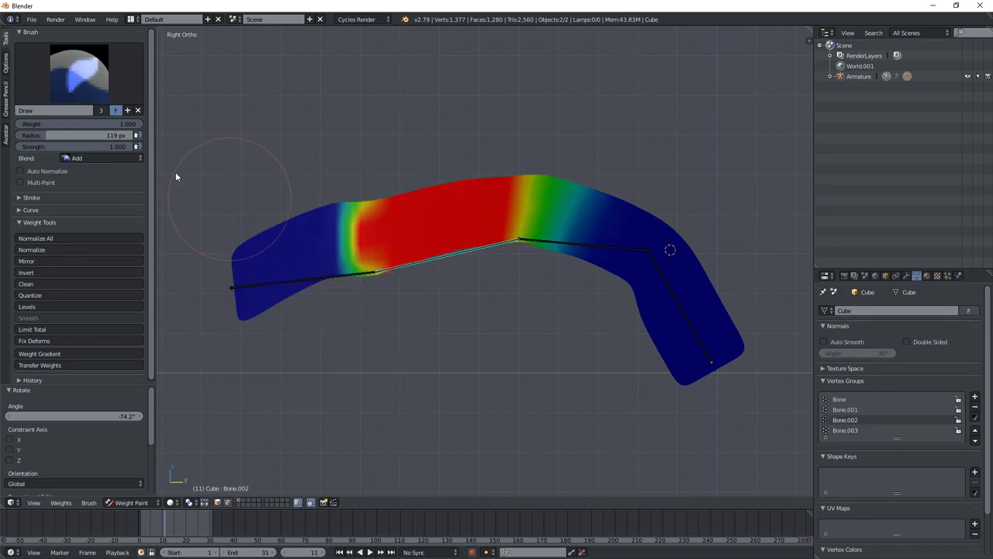
Set the blend mode to Blur and soften the weight transitions of Bone.002, Bone.003 and Bone.001.
left_click(93, 158)
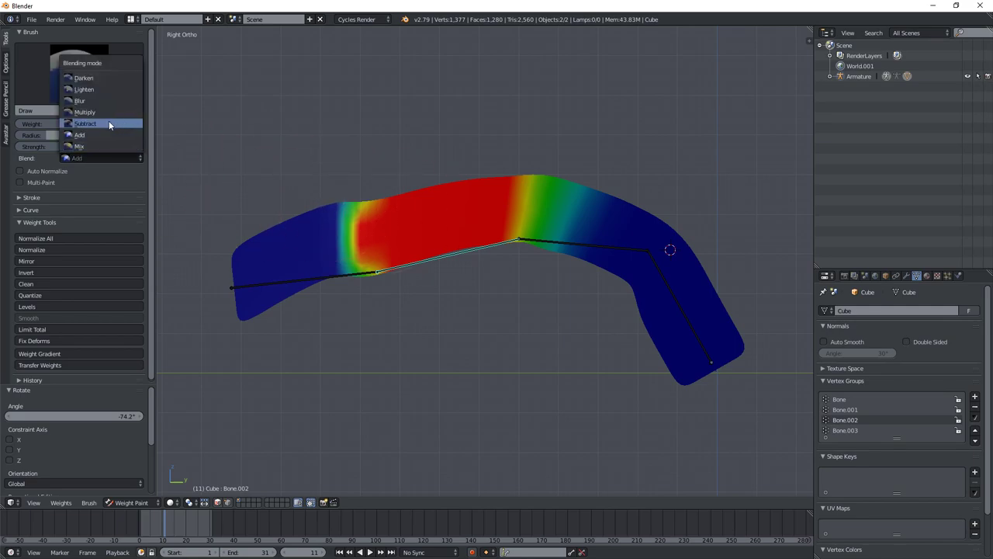
left_click(101, 105)
left_click_drag(346, 214, 336, 322)
mouse_move(335, 193)
left_mouse_down()
mouse_move(372, 301)
mouse_move(567, 251)
mouse_move(531, 292)
mouse_move(578, 231)
left_mouse_up()
left_click(846, 429)
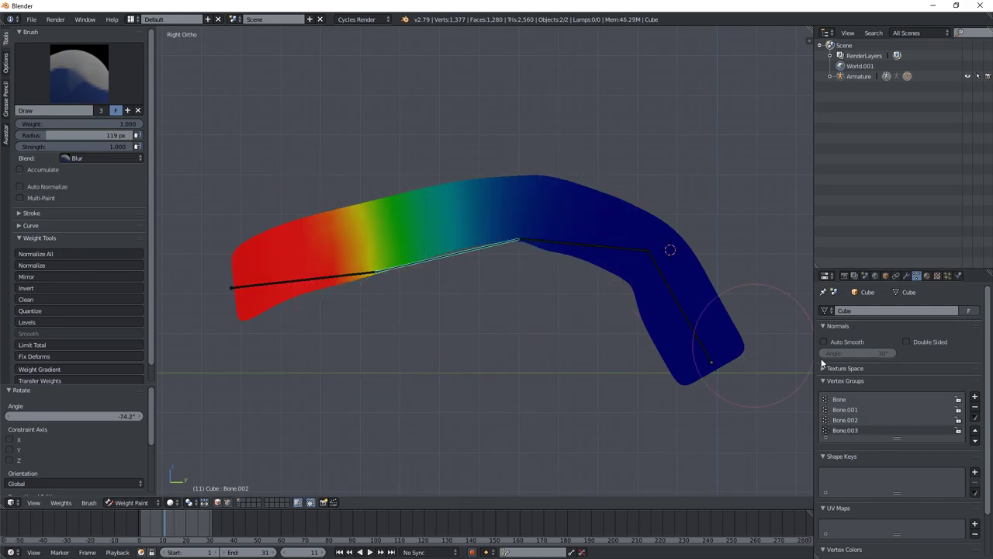
left_click(843, 409)
mouse_move(512, 202)
left_mouse_down()
mouse_move(561, 177)
mouse_move(631, 280)
mouse_move(737, 221)
mouse_move(497, 351)
mouse_move(667, 343)
mouse_move(566, 369)
left_mouse_up()
Rotate Bone.002 by 120° and fold Bone.003 back so the panel forms an S-shaped curve.
key("r")
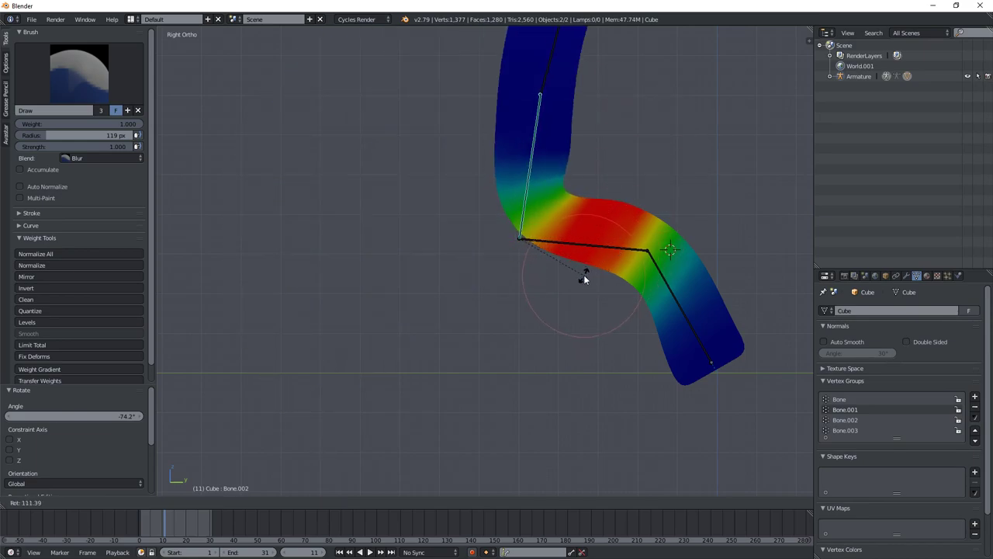
left_click(578, 276)
key("Home")
right_click(420, 135)
key("r")
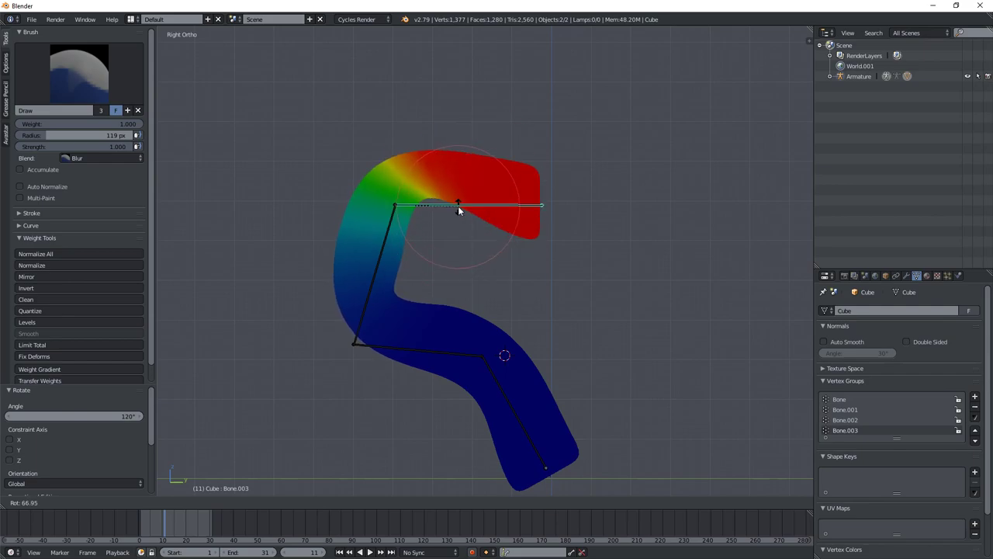
left_click(460, 186)
Examine the panel's mesh topology at the bends in Edit Mode.
mouse_move(459, 186)
middle_mouse_down()
mouse_move(491, 210)
mouse_move(487, 235)
middle_mouse_up()
scroll(487, 235, "up", 2)
key("Tab")
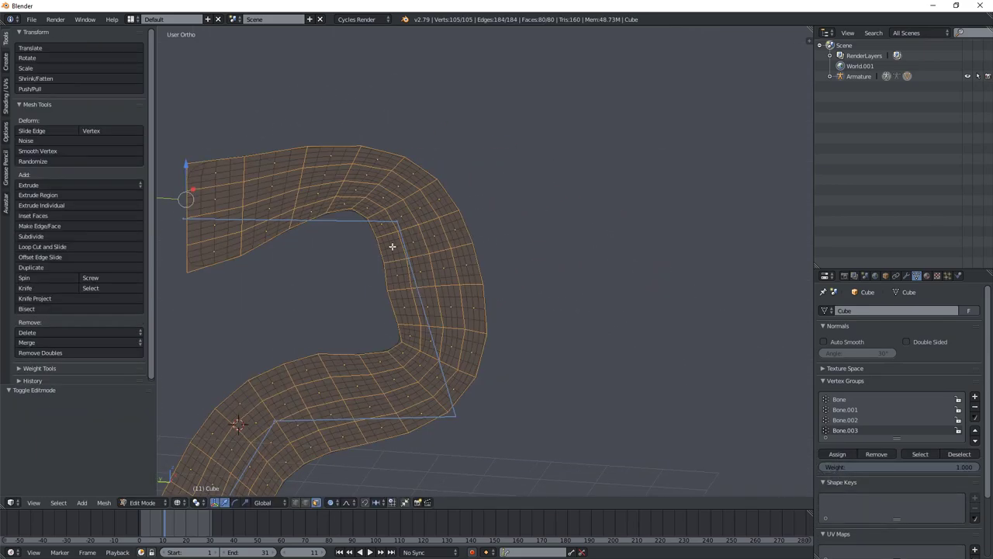
middle_click_drag(385, 246, 462, 197, "shift")
key("Tab")
left_click(132, 502)
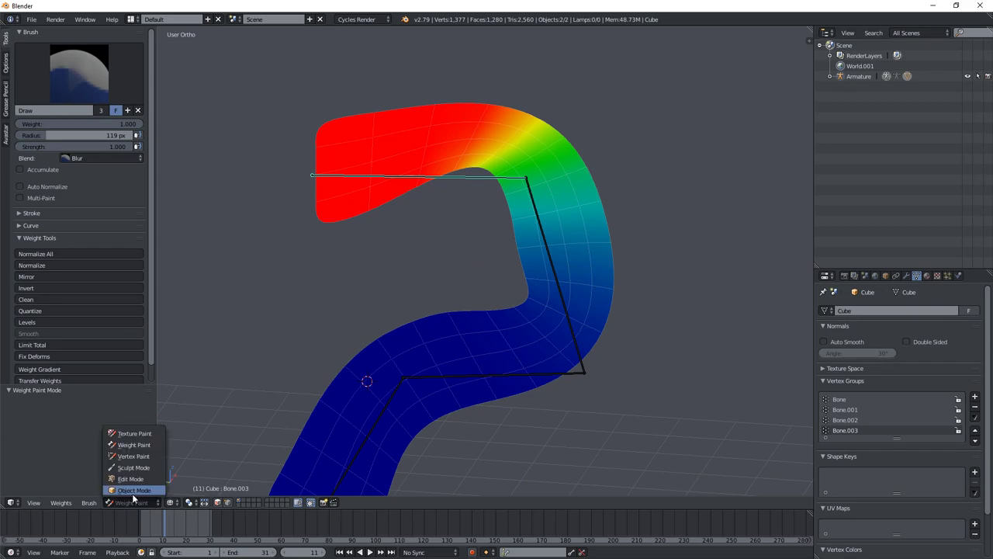
left_click(141, 479)
middle_click_drag(476, 173, 466, 184)
scroll(453, 177, "down", 1)
Show the panel in Object Mode with Solid viewport shading and shade it smooth.
left_click(190, 502)
left_click(203, 467)
mouse_move(318, 381)
middle_mouse_down()
mouse_move(541, 198)
mouse_move(459, 177)
mouse_move(720, 228)
middle_mouse_up()
left_click(24, 184)
middle_click_drag(527, 248, 411, 239)
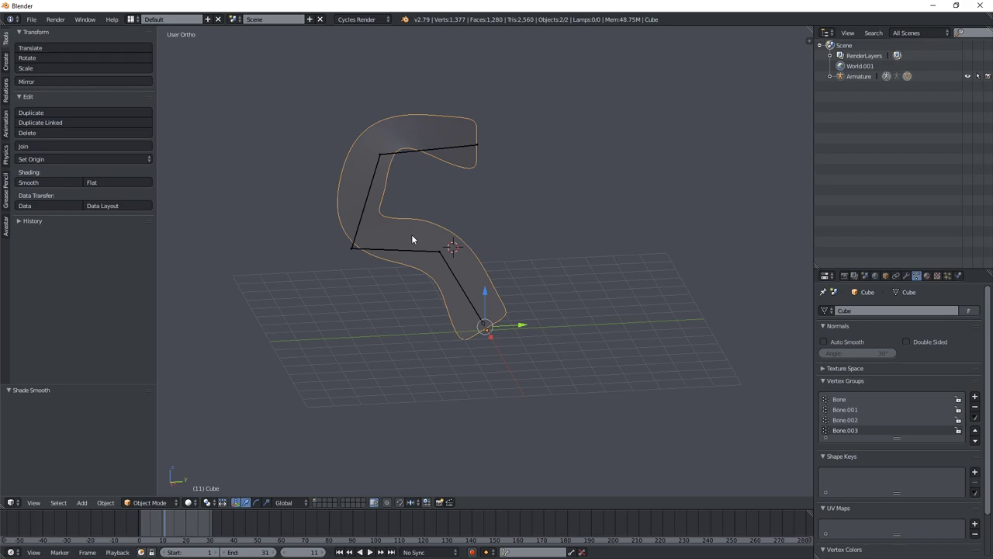
Return the panel to Weight Paint mode and run Transfer Weights with the source layer set to Active Layer.
left_click(150, 502)
left_click(148, 446)
scroll(116, 353, "down", 1)
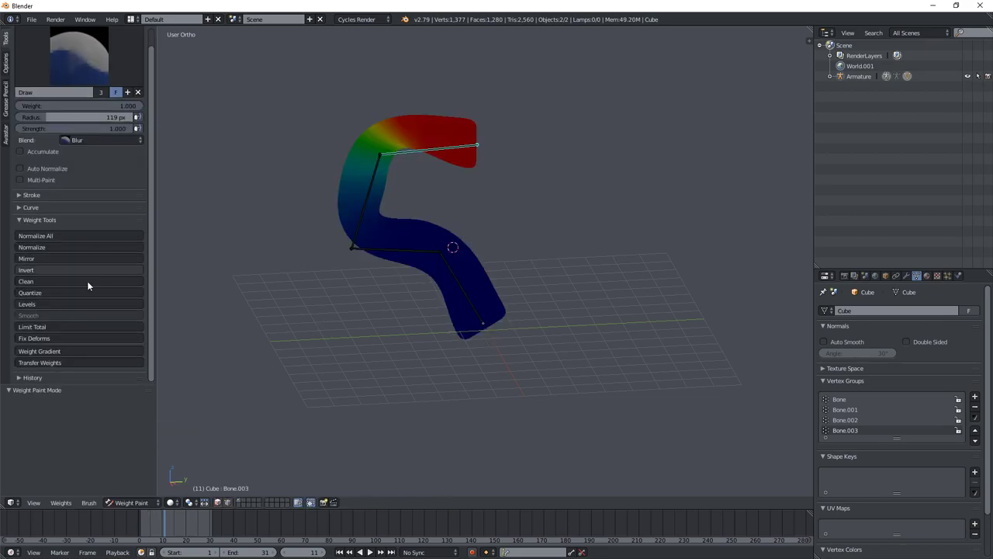
left_click(52, 362)
scroll(115, 411, "down", 1)
scroll(115, 410, "down", 1)
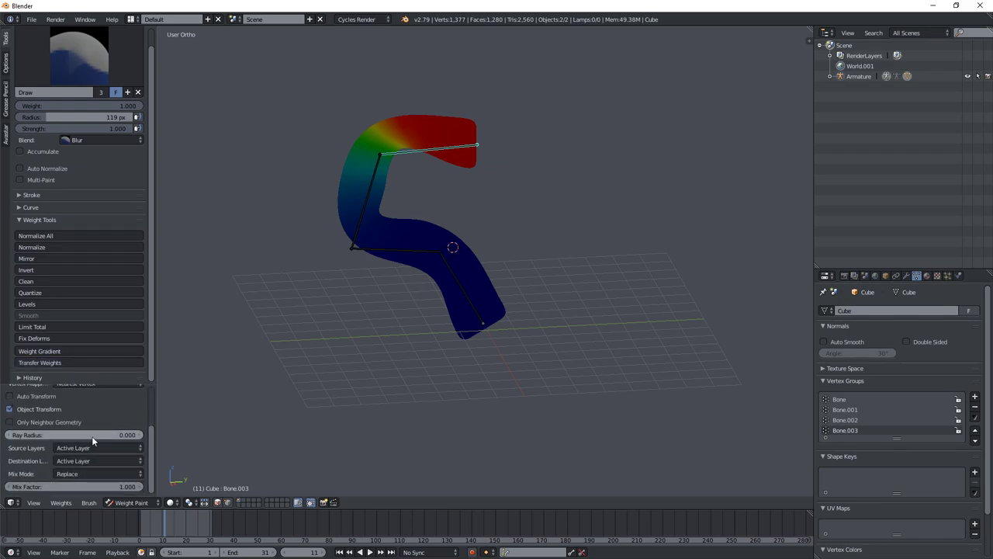
left_click(70, 447)
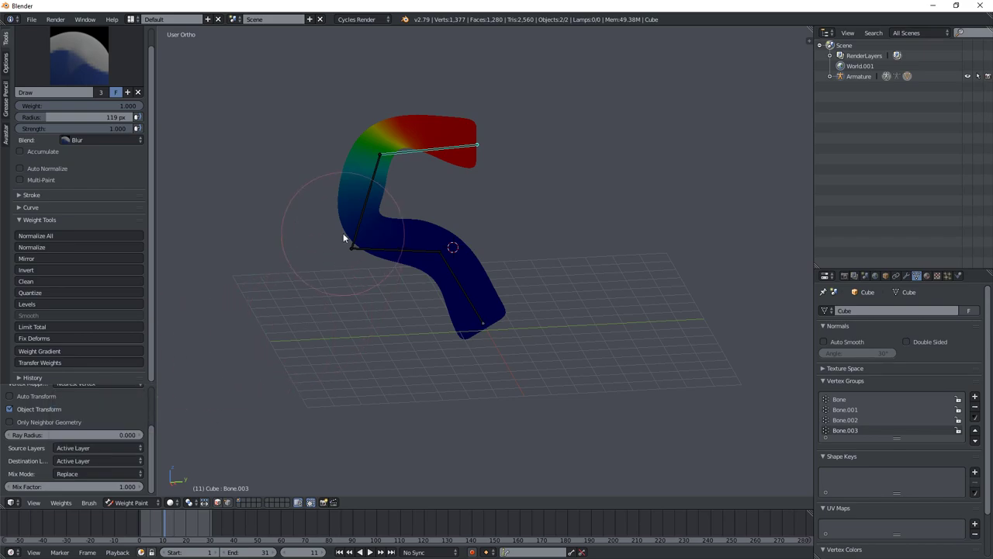
Rotate Bone.003 upward so it lines up with Bone.002.
key("r")
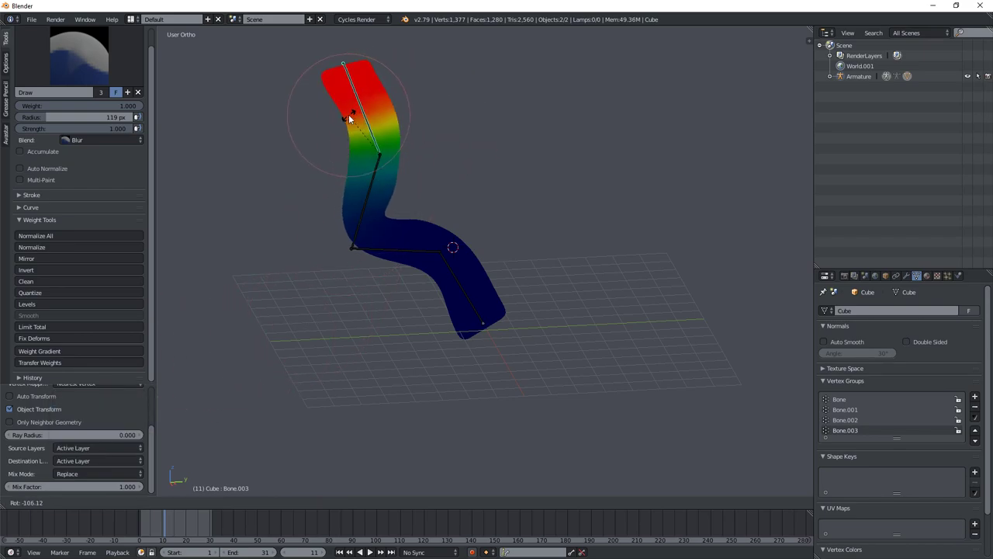
left_click(382, 115)
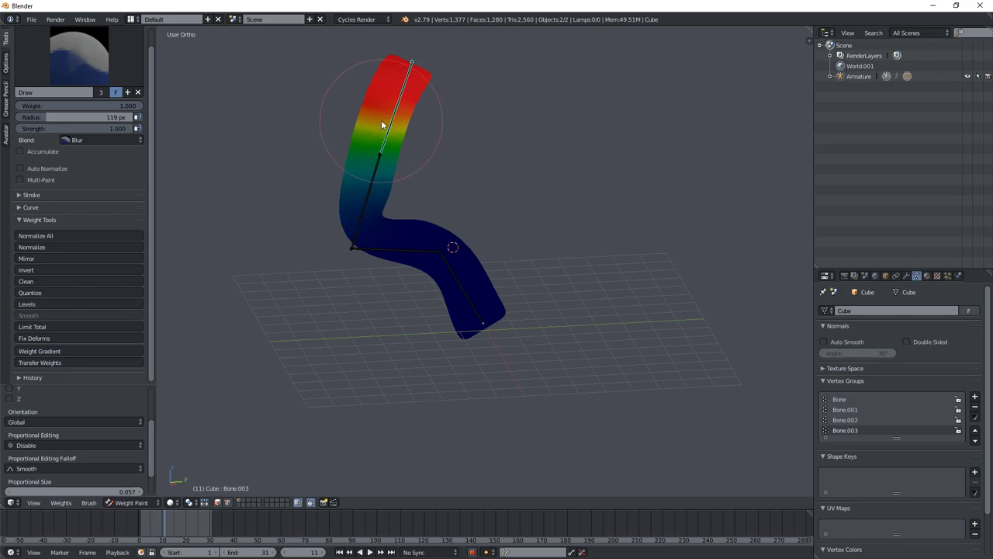
key("Tab")
key("ctrl+r")
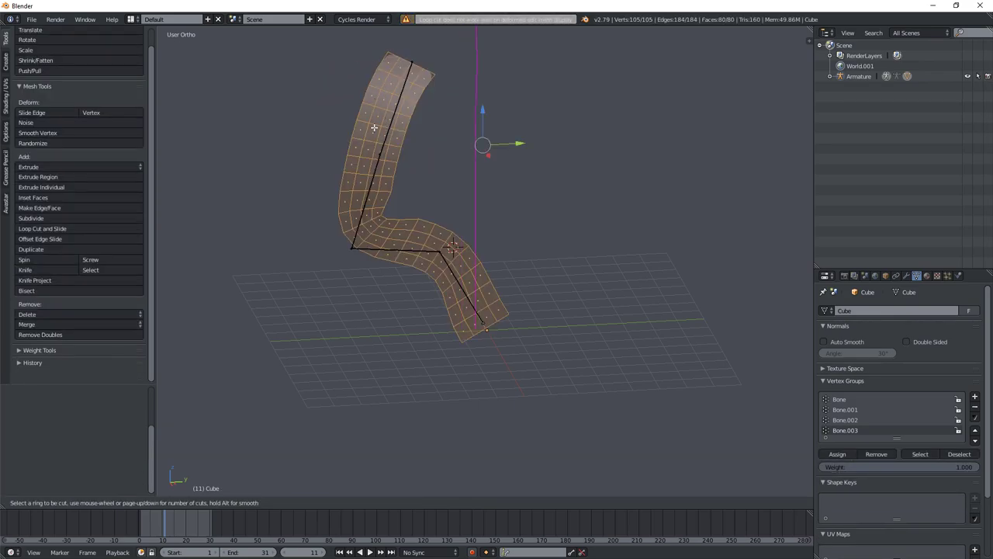
key("Escape")
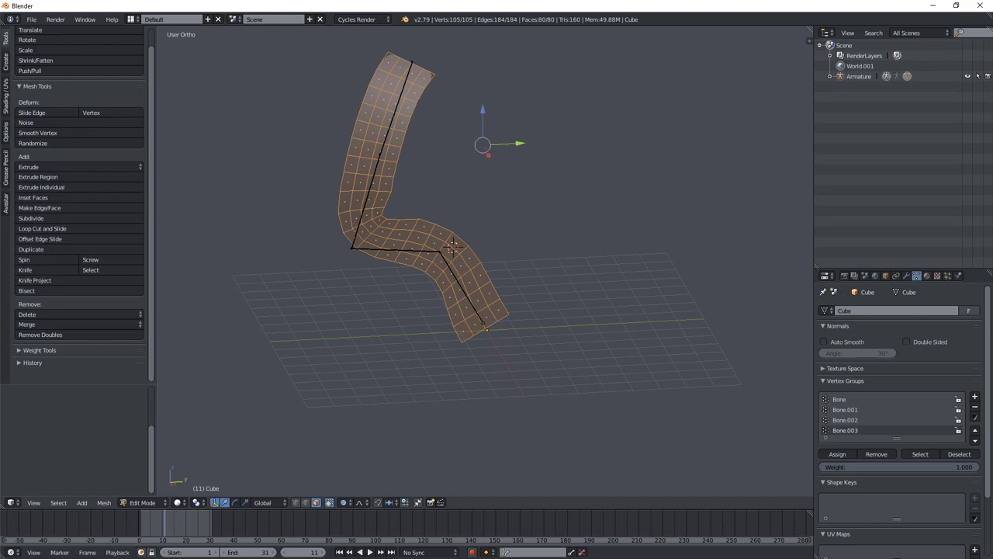
Switch to File Explorer, open shilky.blend from the Blender folder on Storage (D:), and view its dress model.
key("alt+Tab")
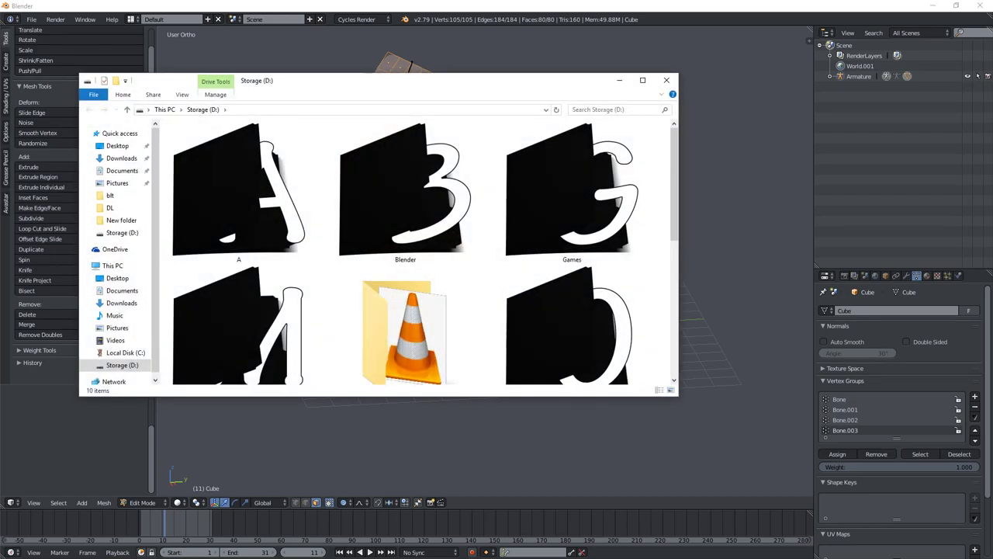
double_click(357, 200)
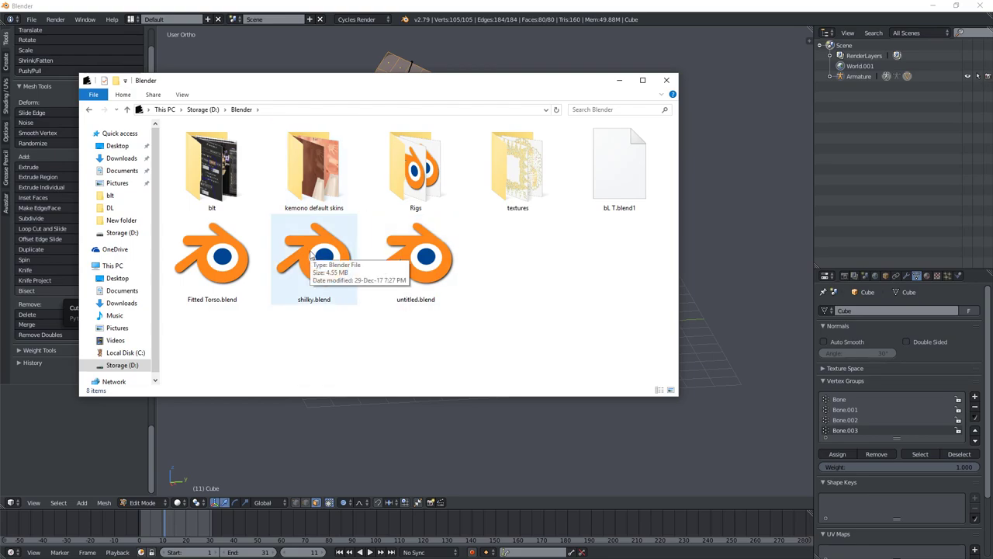
left_click(325, 271)
double_click(325, 271)
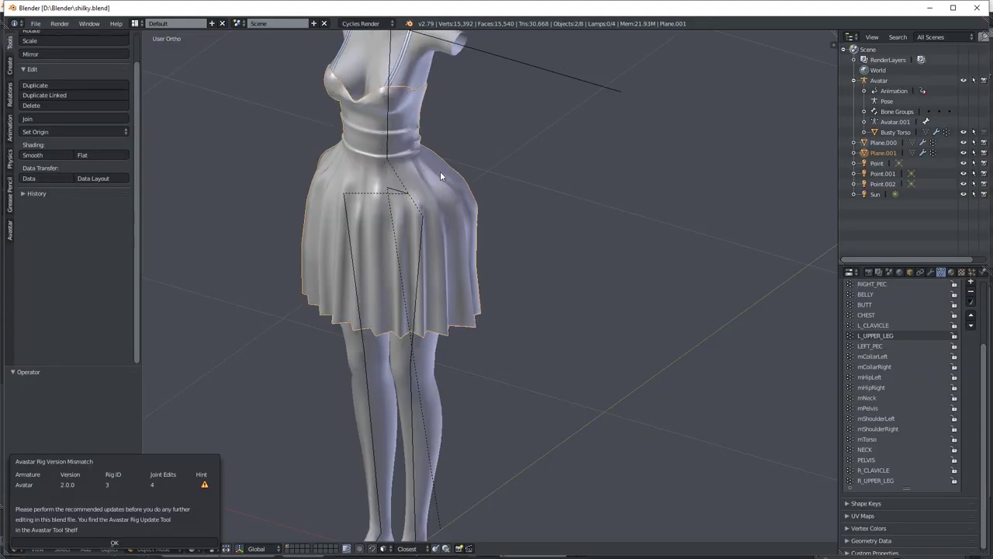
middle_click_drag(406, 168, 494, 378)
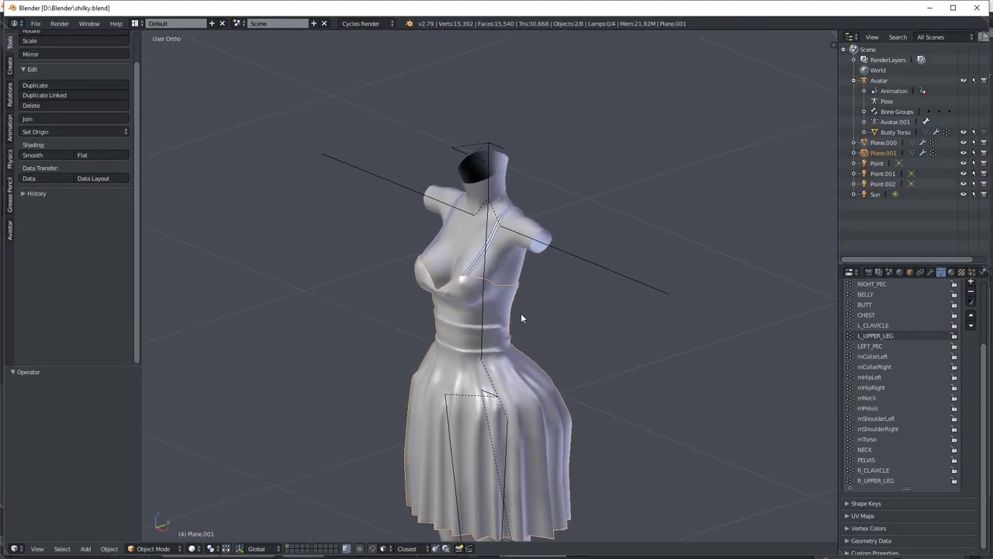
Remove all vertex groups from the dress mesh Plane.001.
right_click(519, 245)
middle_click_drag(544, 280, 478, 256, "shift")
right_click(478, 256)
scroll(888, 334, "up", 2)
scroll(900, 348, "down", 2)
scroll(911, 349, "up", 1)
left_click(970, 331)
left_click(970, 331)
left_click(970, 331)
left_click(970, 331)
left_click(970, 332)
left_click(971, 331)
left_click(970, 331)
left_click(970, 331)
left_click(970, 331)
left_click(971, 331)
left_click(970, 331)
left_click(970, 332)
left_click(970, 331)
left_click(971, 331)
left_click(970, 331)
left_click(971, 331)
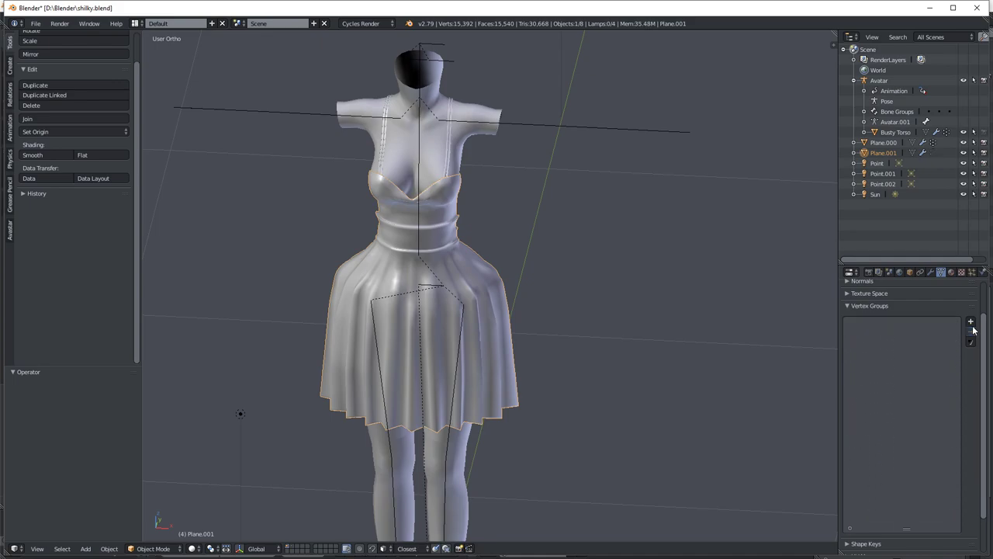
Delete the shoulder strap mesh Plane.000 and select the dress again.
right_click(452, 105)
key("x")
left_click(454, 105)
right_click(437, 245)
middle_click_drag(437, 245, 370, 223)
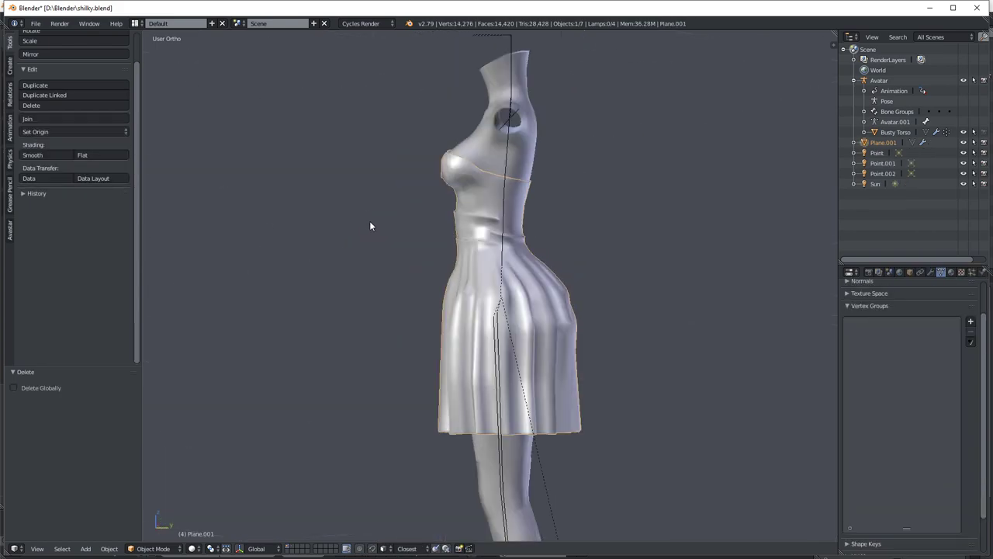
middle_click_drag(478, 198, 524, 234)
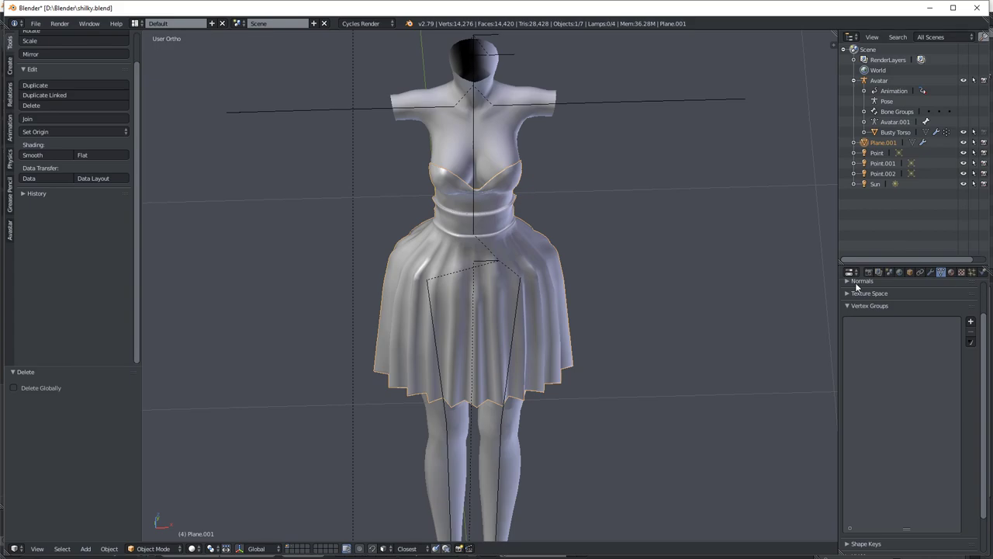
left_click(129, 549)
left_click(173, 513)
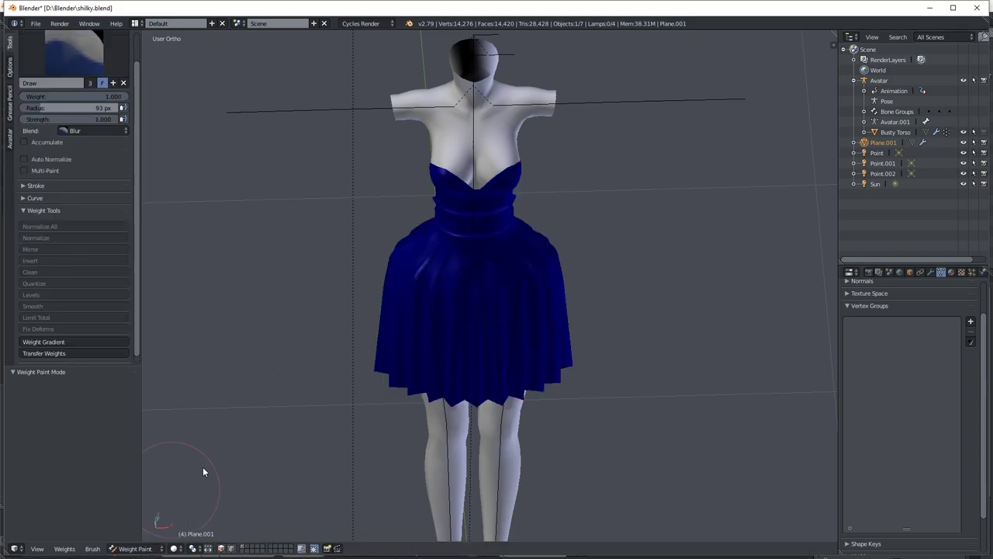
key("ctrl+Tab")
Select the Busty Torso body and add the dress as the active object, with the dress in Weight Paint mode.
right_click(500, 149)
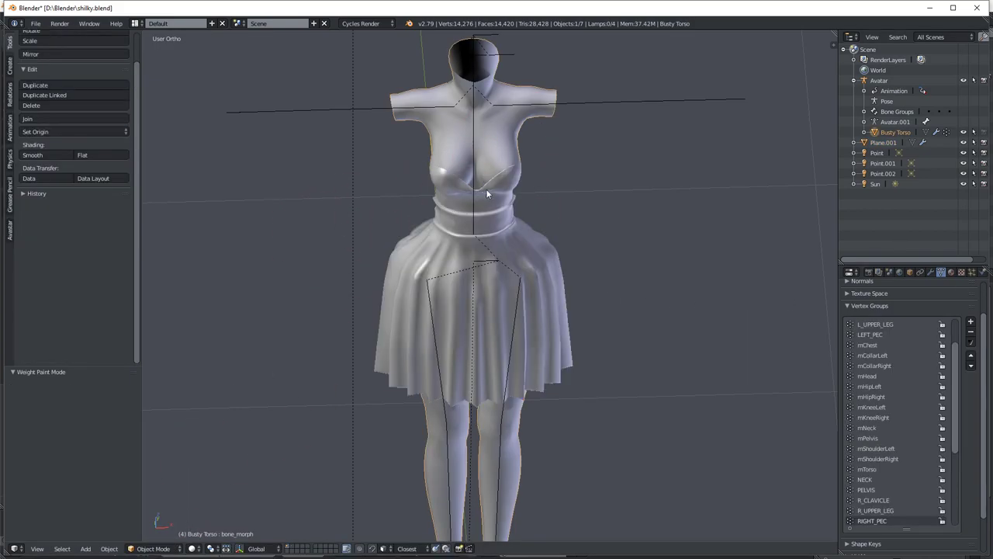
middle_click_drag(426, 177, 432, 139)
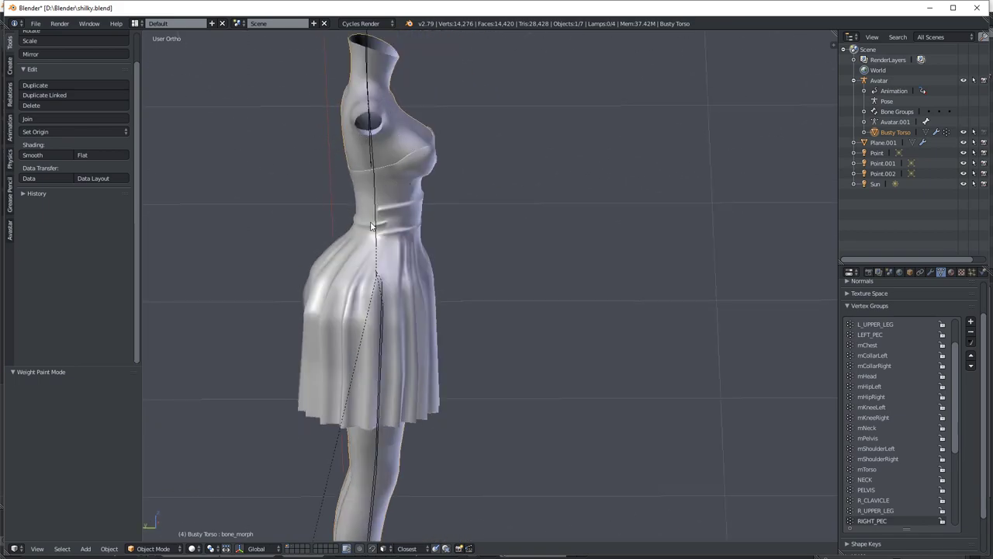
right_click(405, 188)
key("ctrl+Tab")
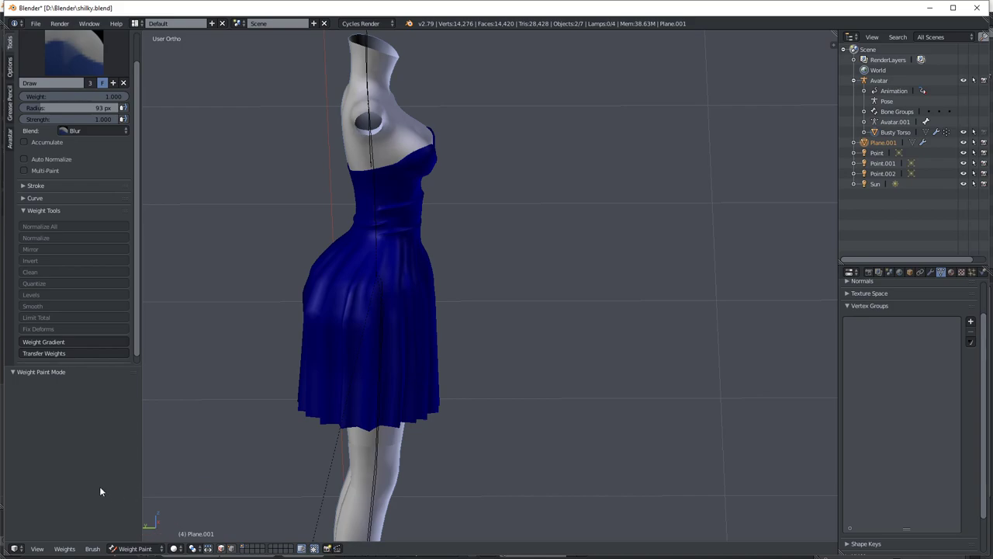
Transfer the body's weights to the dress with the source layers selection set to By Name.
left_click(45, 353)
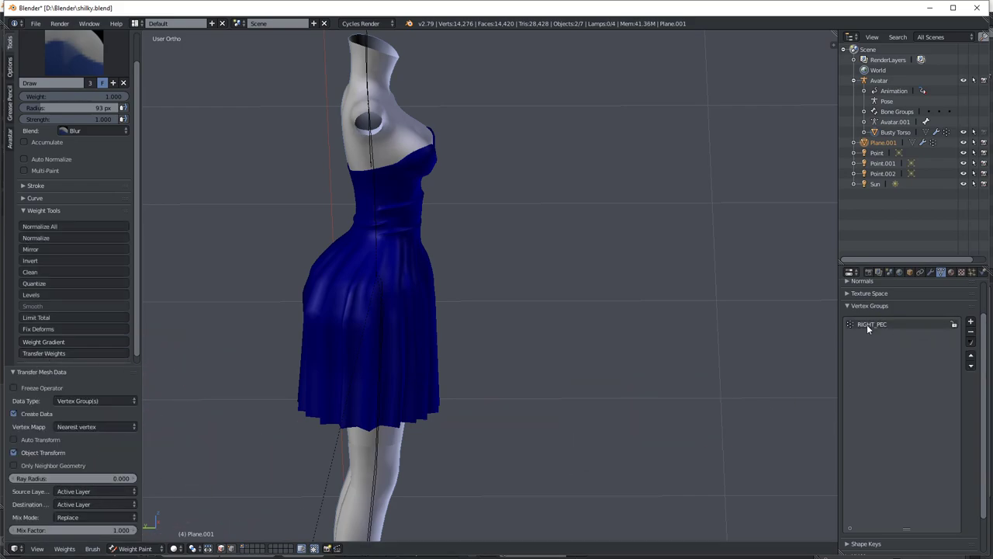
left_click(92, 490)
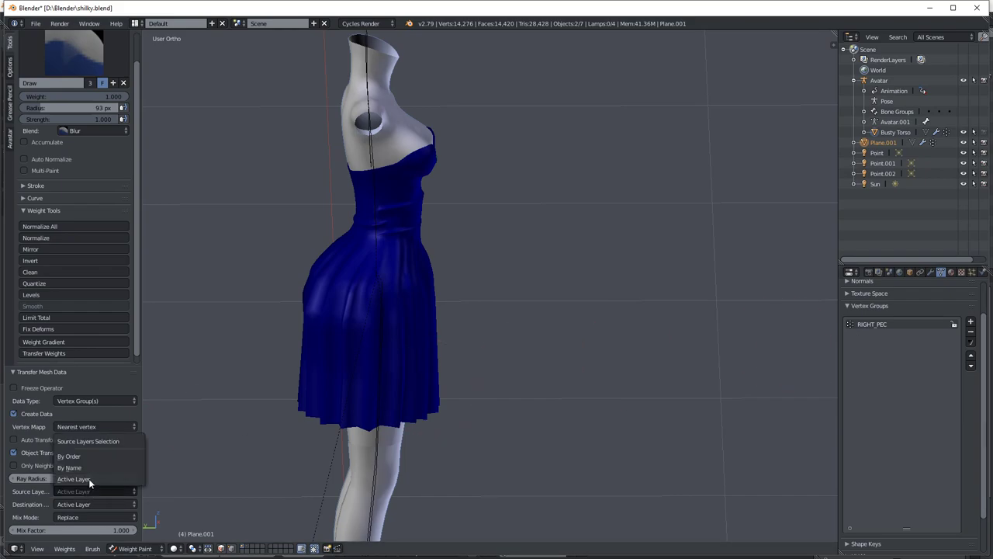
left_click(88, 466)
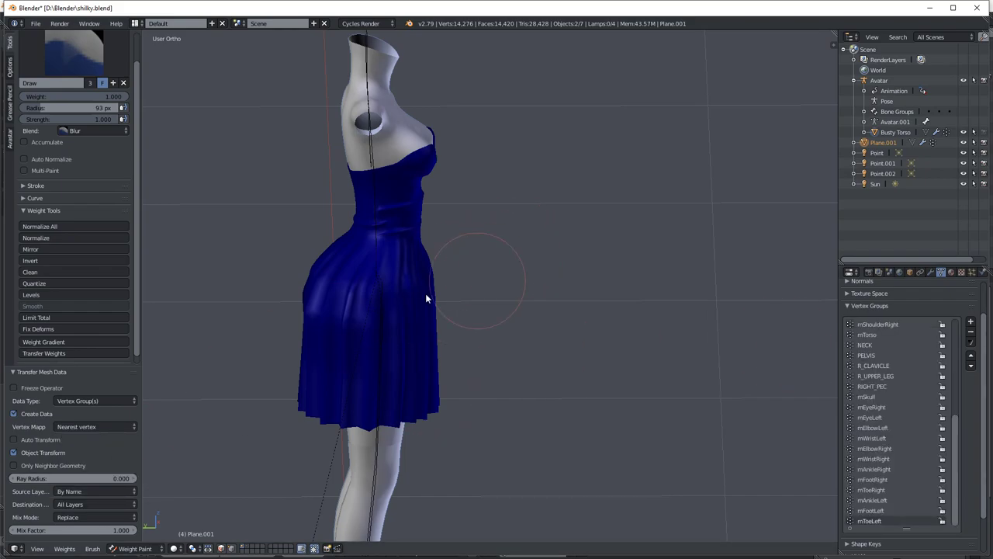
Display the dress and body in wireframe and examine the dress mesh from the side, front and along its axis.
middle_click_drag(447, 242, 421, 268)
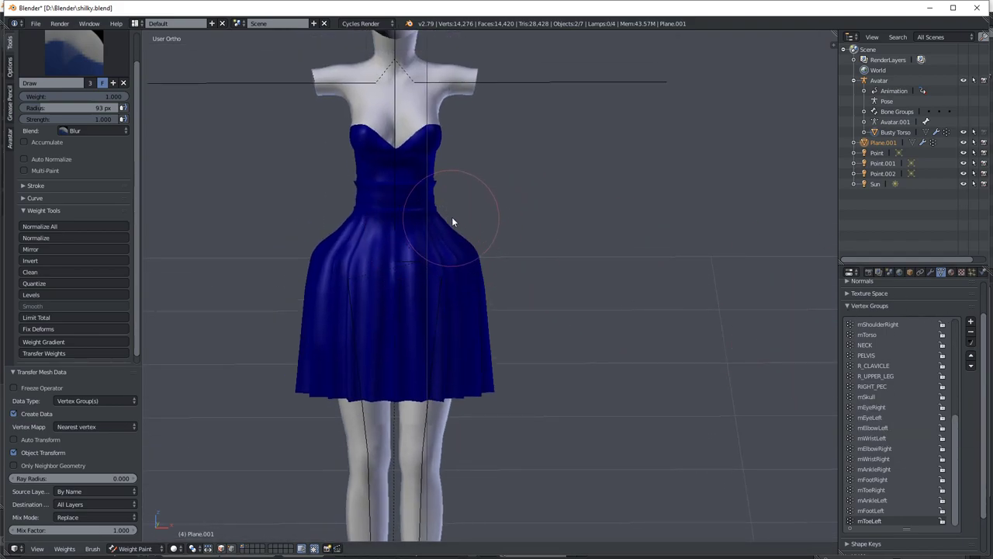
left_click_drag(454, 221, 480, 211)
middle_click_drag(559, 267, 406, 319)
key("z")
scroll(447, 254, "up", 3)
mouse_move(447, 254)
middle_mouse_down()
mouse_move(474, 255)
mouse_move(479, 296)
mouse_move(519, 304)
mouse_move(525, 363)
mouse_move(682, 333)
mouse_move(559, 326)
mouse_move(574, 326)
mouse_move(553, 297)
mouse_move(566, 304)
mouse_move(543, 335)
middle_mouse_up()
scroll(880, 502, "up", 3)
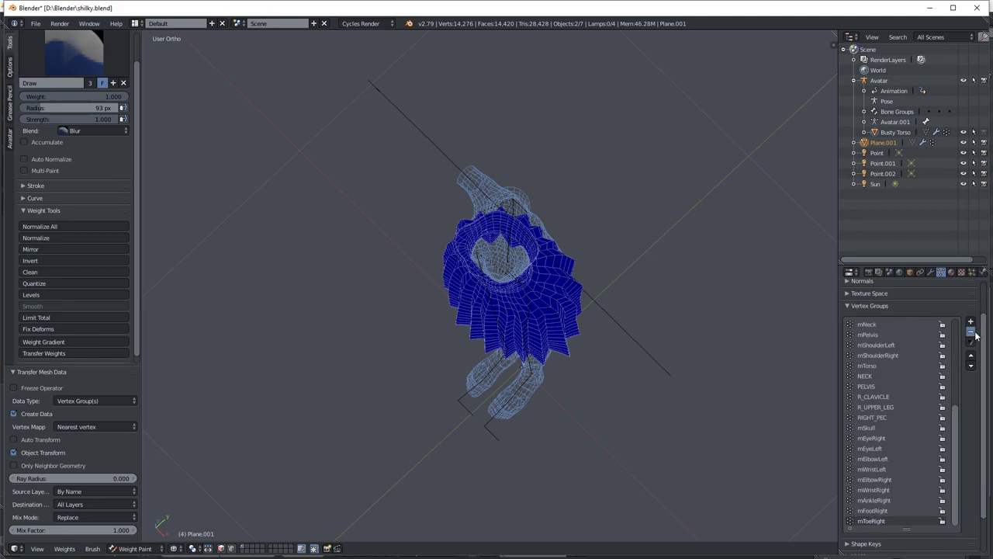
Remove the dress's unused limb, eye and skull vertex groups listed after RIGHT_PEC, and undo any removal that goes beyond them.
left_click(974, 332)
left_click(974, 332)
left_click(975, 332)
left_click(974, 332)
left_click(975, 332)
left_click(974, 332)
left_click(974, 332)
left_click(974, 332)
left_click(974, 332)
left_click(974, 332)
left_click(974, 332)
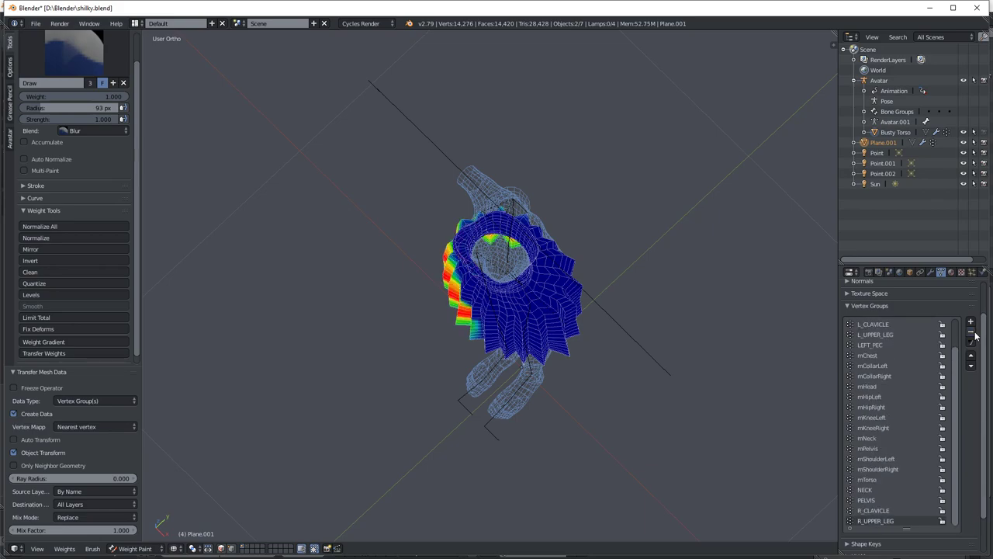
key("ctrl+z")
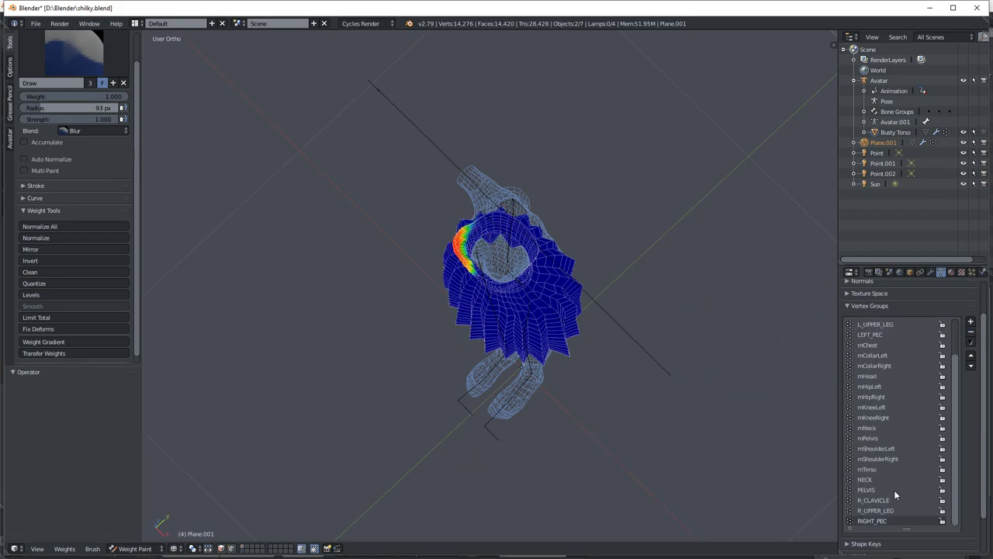
Remove the R_CLAVICLE and NECK vertex groups from the dress.
key("Up")
key("Up")
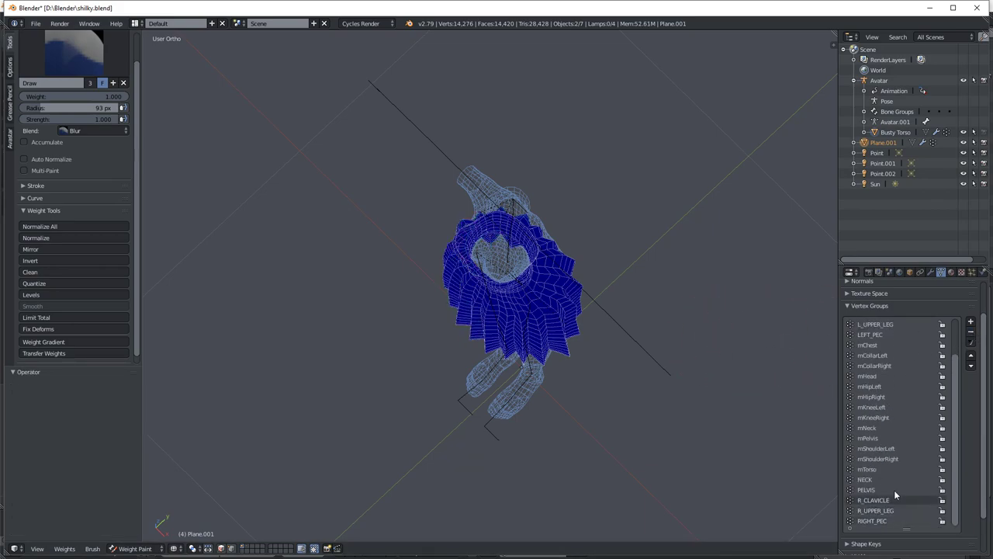
left_click(974, 332)
key("Up")
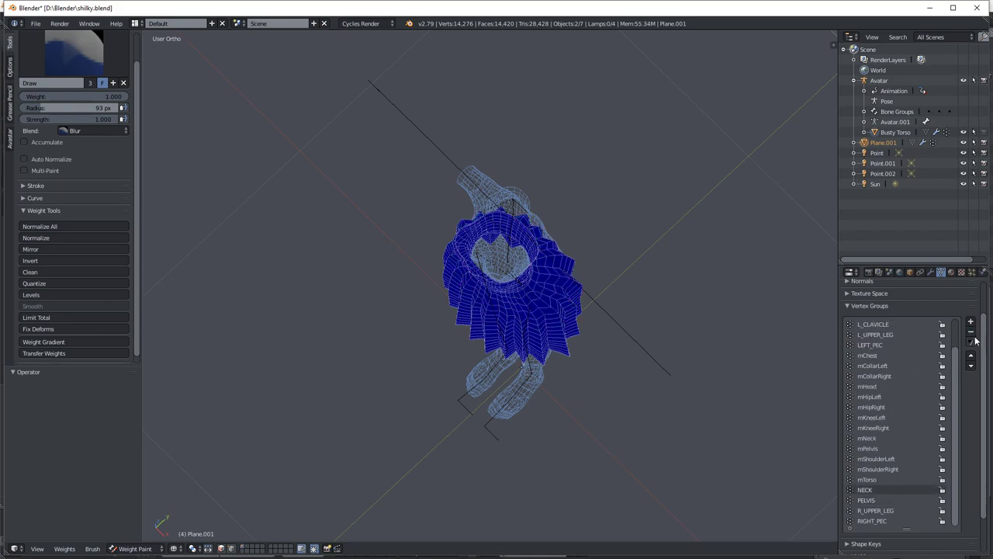
left_click(970, 332)
Remove the mShoulderRight, mShoulderLeft, mNeck, mKneeRight and mKneeLeft vertex groups from the dress.
scroll(912, 370, "up", 1, "ctrl")
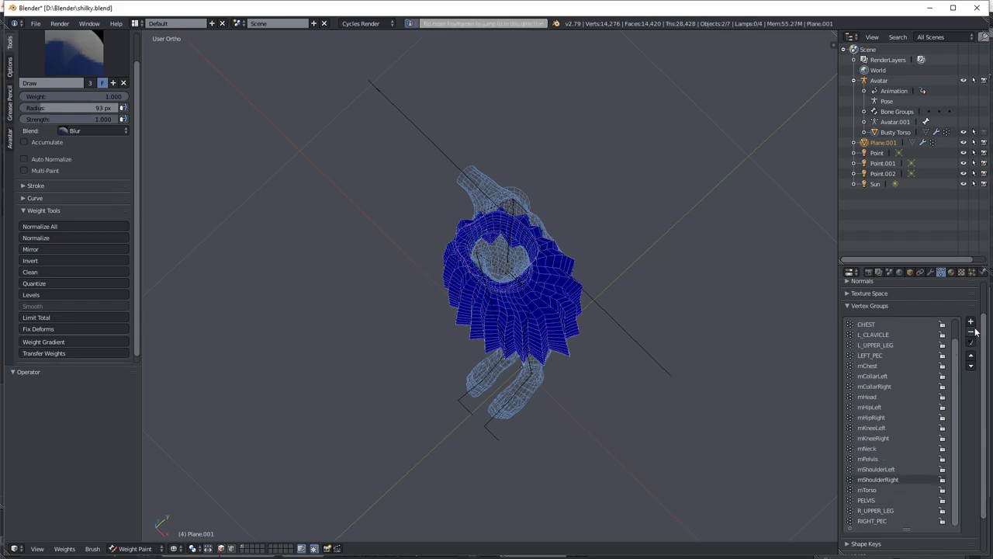
left_click(970, 331)
left_click(974, 332)
scroll(931, 385, "up", 1, "ctrl")
left_click(975, 332)
left_click(974, 332)
left_click(974, 332)
Remove the mHead, mCollarRight, mCollarLeft and mChest vertex groups from the dress.
scroll(901, 396, "up", 1, "ctrl")
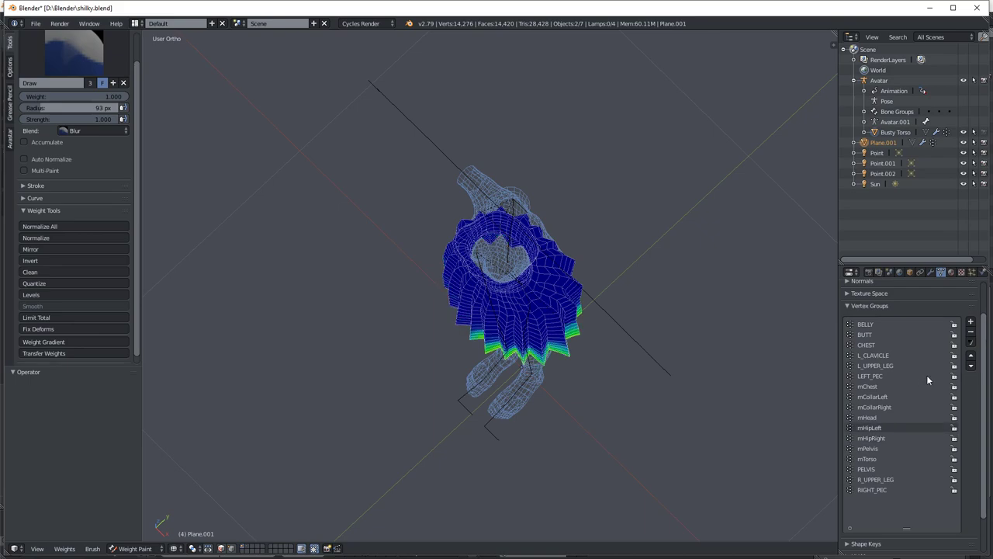
scroll(928, 378, "up", 1, "ctrl")
left_click(970, 332)
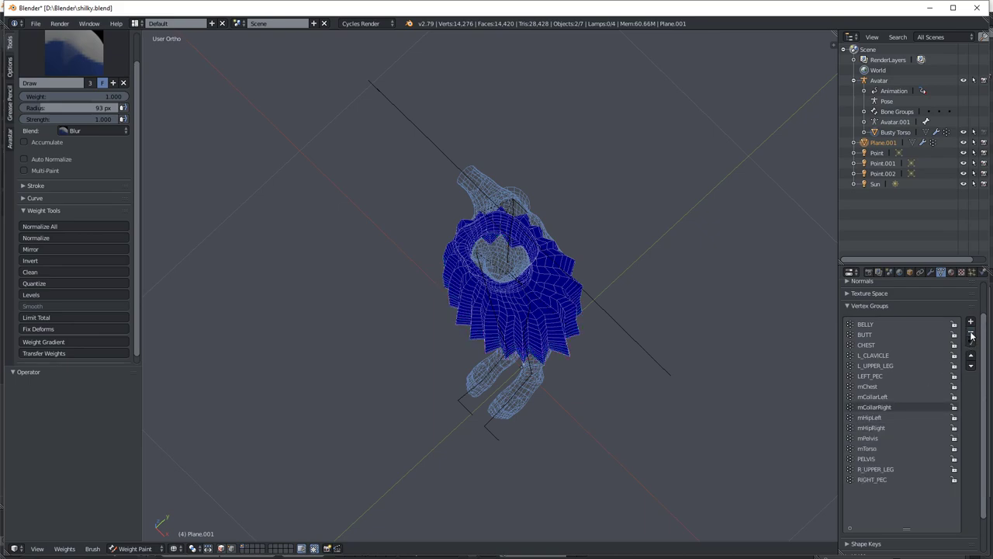
left_click(970, 332)
left_click(971, 332)
left_click(971, 332)
Remove the L_CLAVICLE vertex group from the dress.
scroll(914, 362, "up", 1, "ctrl")
scroll(917, 360, "up", 1, "ctrl")
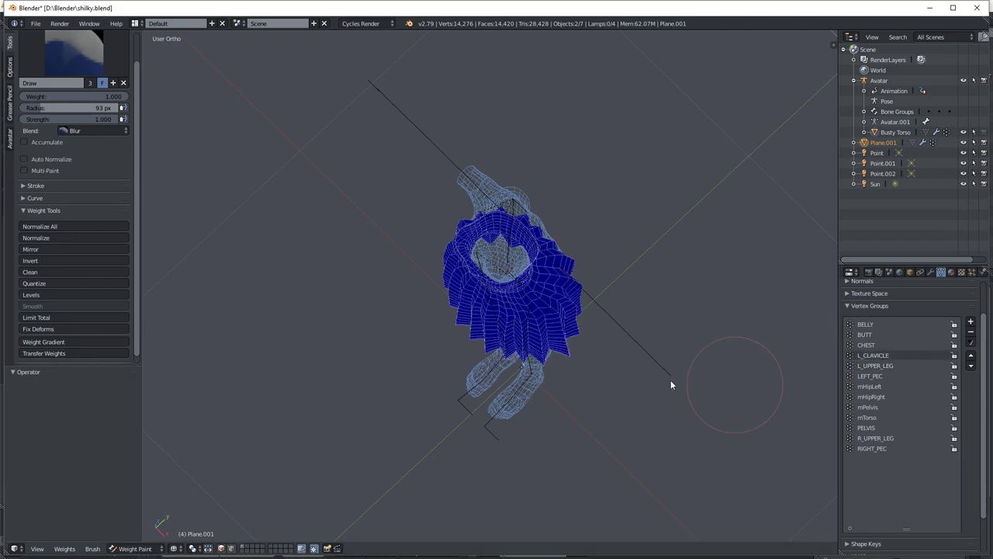
middle_click_drag(641, 372, 621, 272)
middle_click_drag(809, 284, 874, 293)
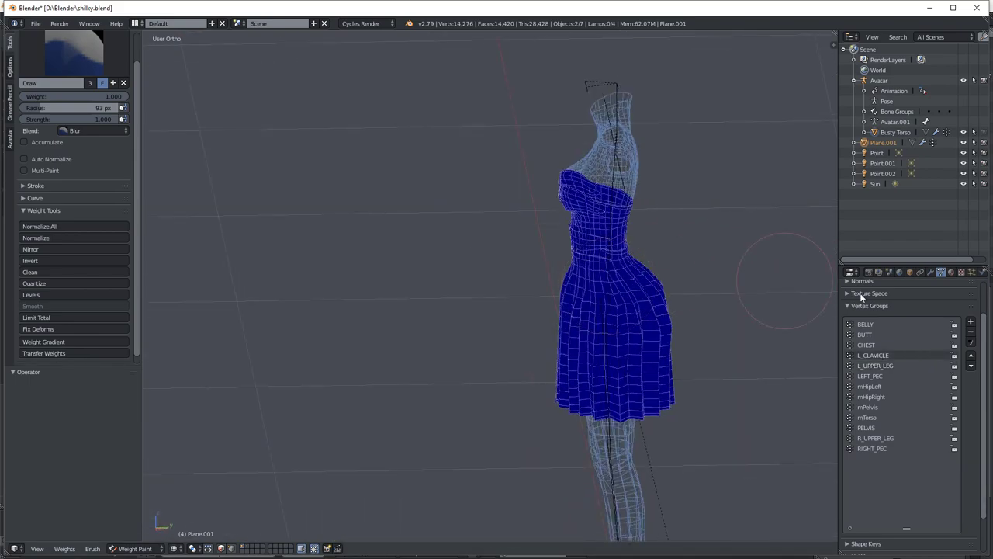
left_click(971, 332)
Return the dress to Object Mode, then select the Avatar armature and put it in Pose Mode.
scroll(916, 340, "up", 1, "ctrl")
scroll(916, 340, "up", 1, "ctrl")
middle_click_drag(572, 324, 498, 301)
scroll(492, 257, "up", 4)
scroll(490, 285, "down", 4)
middle_click_drag(498, 301, 535, 209)
scroll(499, 298, "up", 4)
key("ctrl+Tab")
right_click(547, 183)
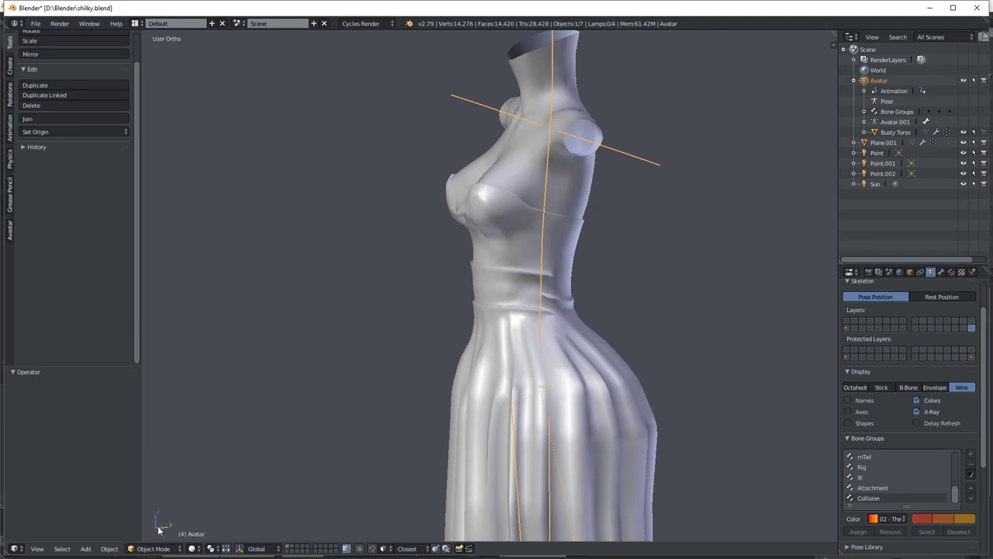
left_click(153, 549)
left_click(155, 515)
Rotate the mChest bone 45.2° about the global X axis and examine how the dress deforms under the bust.
right_click(542, 177)
key("r")
key("x")
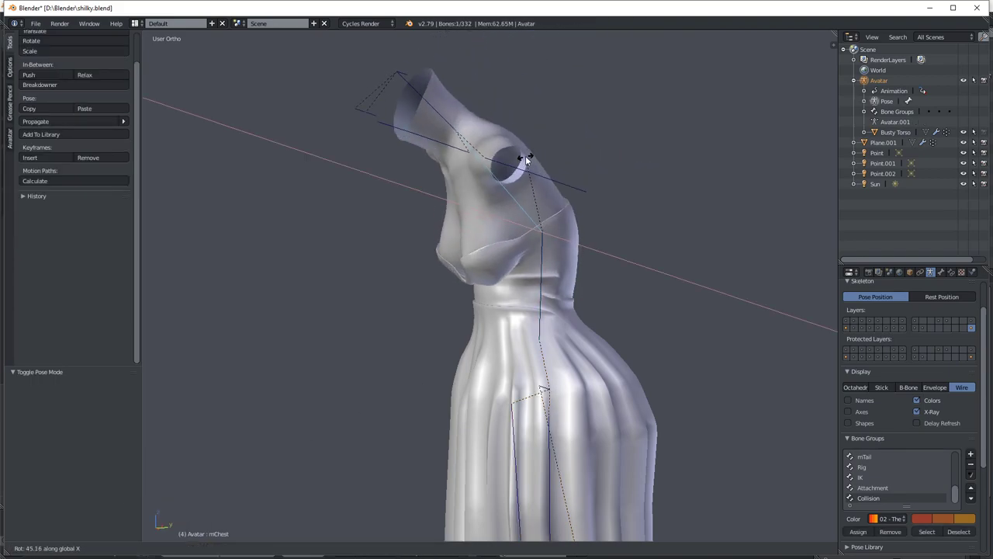
left_click(521, 162)
mouse_move(490, 224)
middle_mouse_down()
mouse_move(458, 245)
mouse_move(487, 231)
middle_mouse_up()
scroll(574, 271, "up", 6)
middle_click_drag(582, 274, 394, 266)
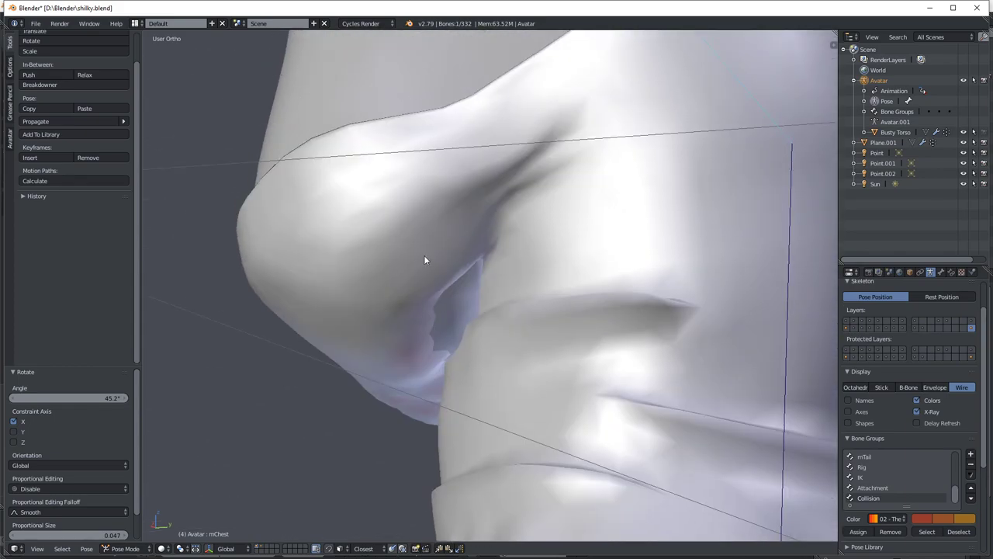
middle_click_drag(451, 250, 505, 204, "shift")
scroll(523, 228, "down", 4)
Rotate the mChest bone -372° about the global X axis, inspect the dress under the bust, and clear the bone's rotation.
key("r")
key("x")
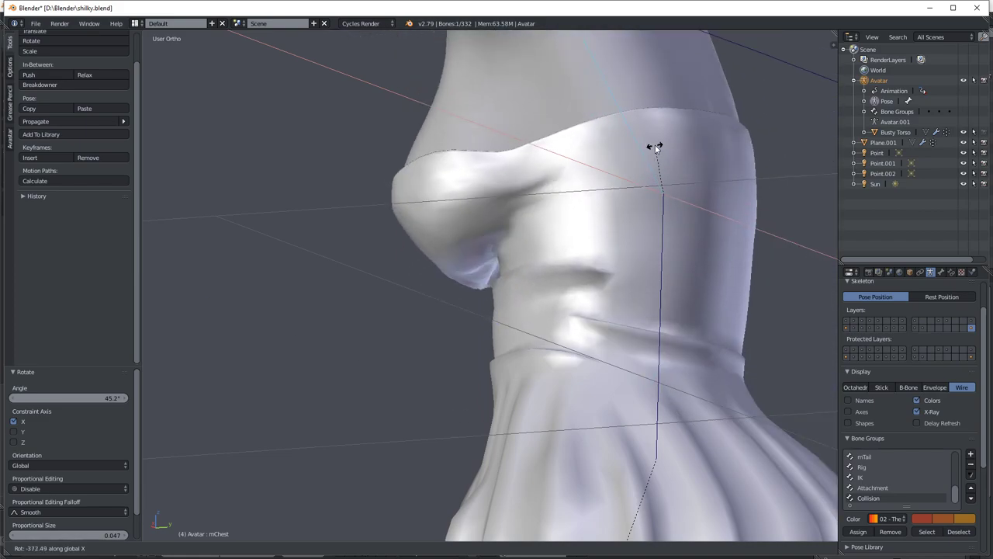
left_click(658, 145)
scroll(610, 259, "down", 1)
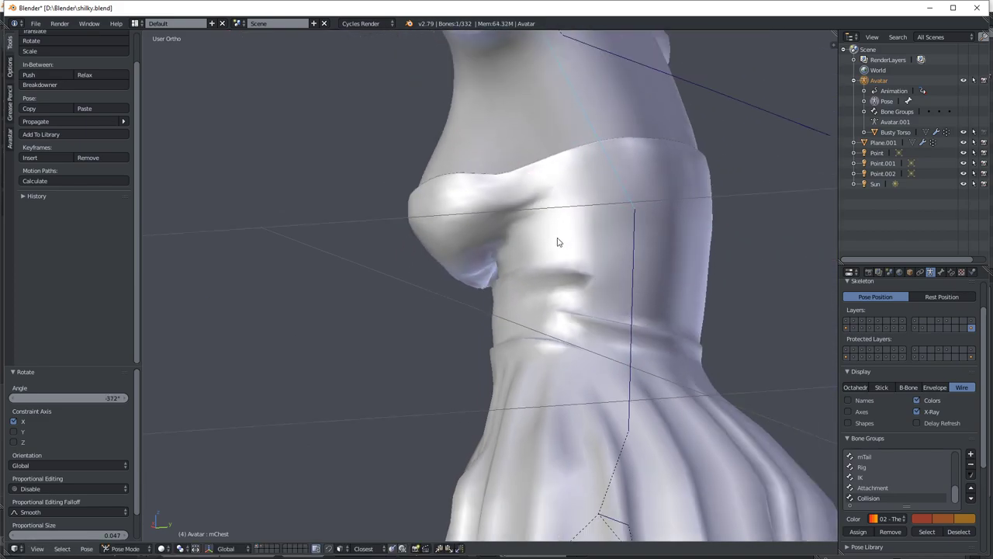
scroll(550, 266, "up", 6)
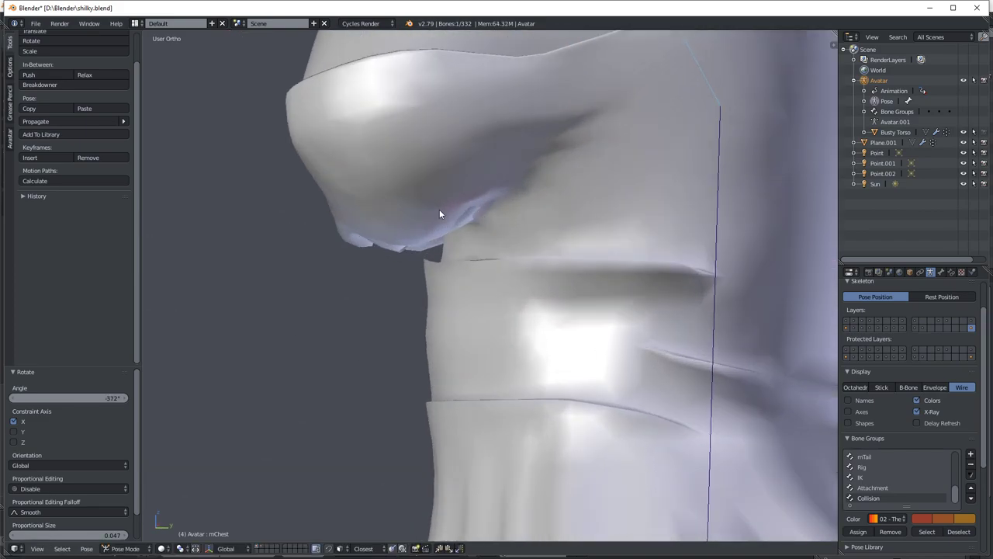
middle_click_drag(451, 189, 471, 243)
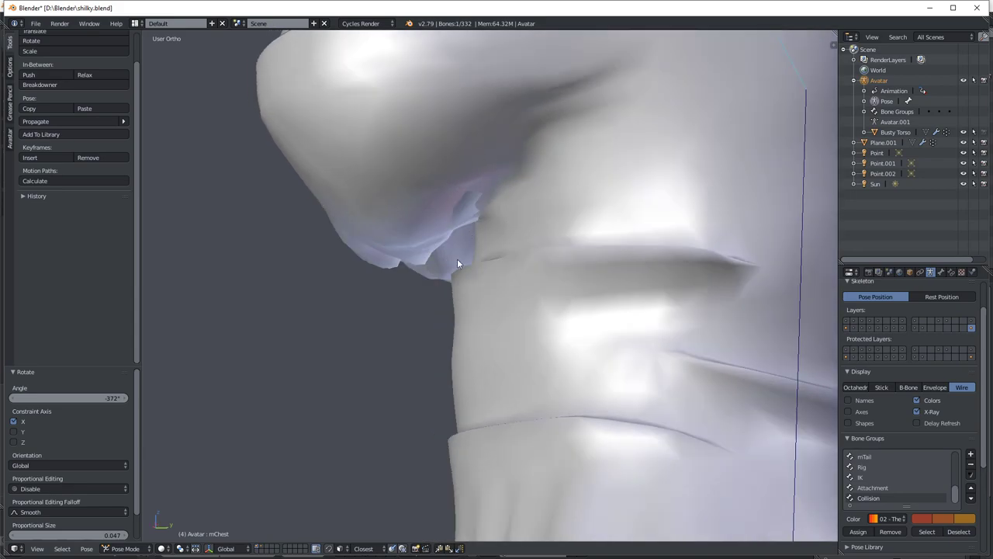
scroll(645, 201, "down", 4)
key("alt+r")
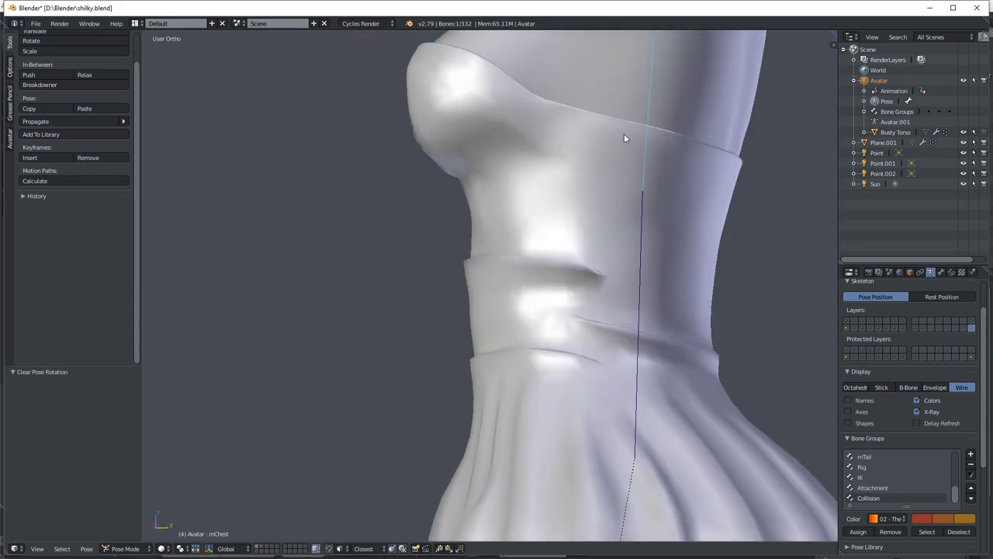
Select the dress in Weight Paint mode and make mTorso its active vertex group.
middle_click_drag(501, 187, 597, 201)
middle_click_drag(398, 172, 520, 208, "shift")
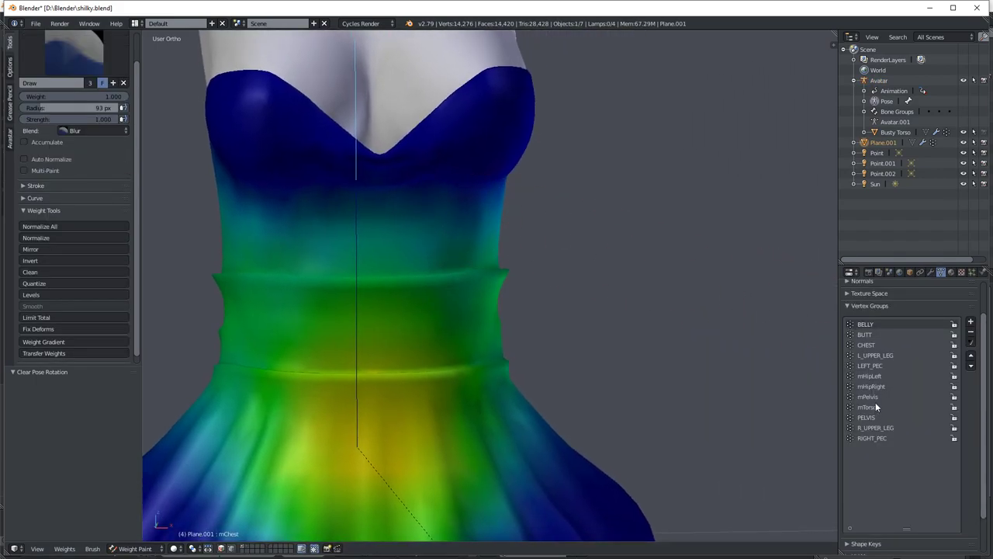
left_click(876, 406)
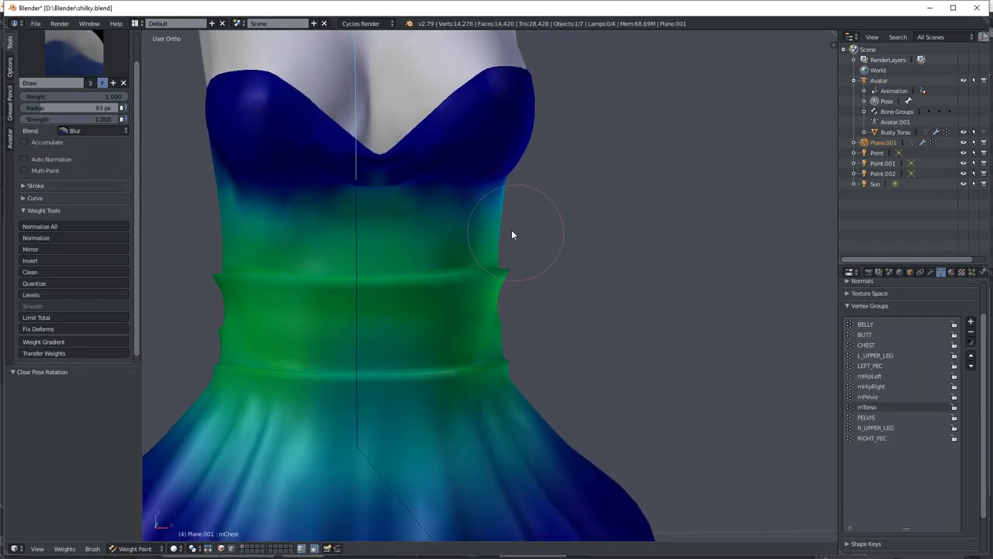
scroll(506, 229, "up", 1)
middle_click_drag(507, 230, 425, 242)
Set the weight brush's blending mode to Subtract.
left_click(77, 132)
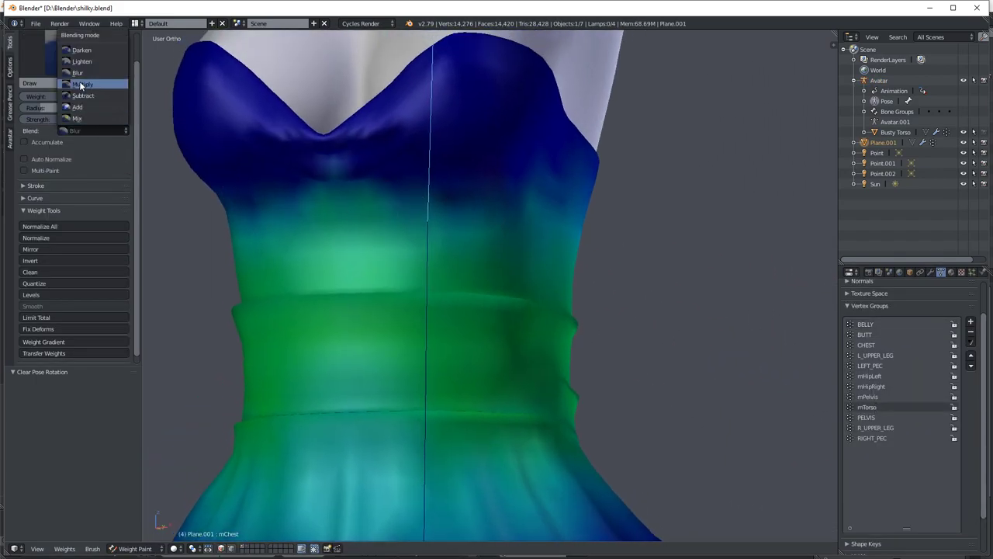
left_click(80, 86)
left_click(77, 132)
left_click(95, 131)
left_click(82, 95)
Subtract the mTorso weights along the underside of the dress's bust with the brush.
scroll(496, 211, "up", 4)
scroll(455, 243, "down", 4)
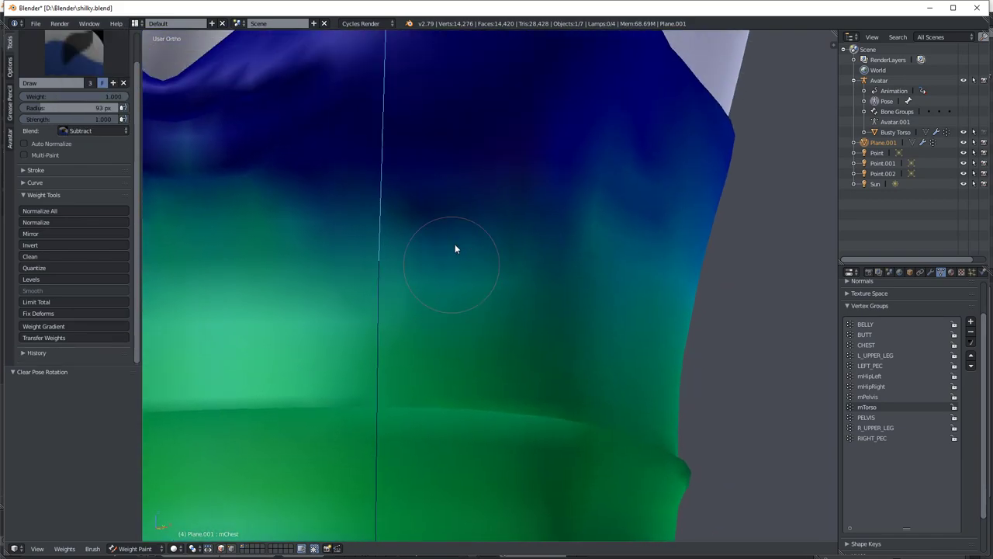
left_click_drag(460, 237, 506, 224)
middle_click_drag(506, 224, 419, 236)
left_click_drag(444, 234, 547, 212)
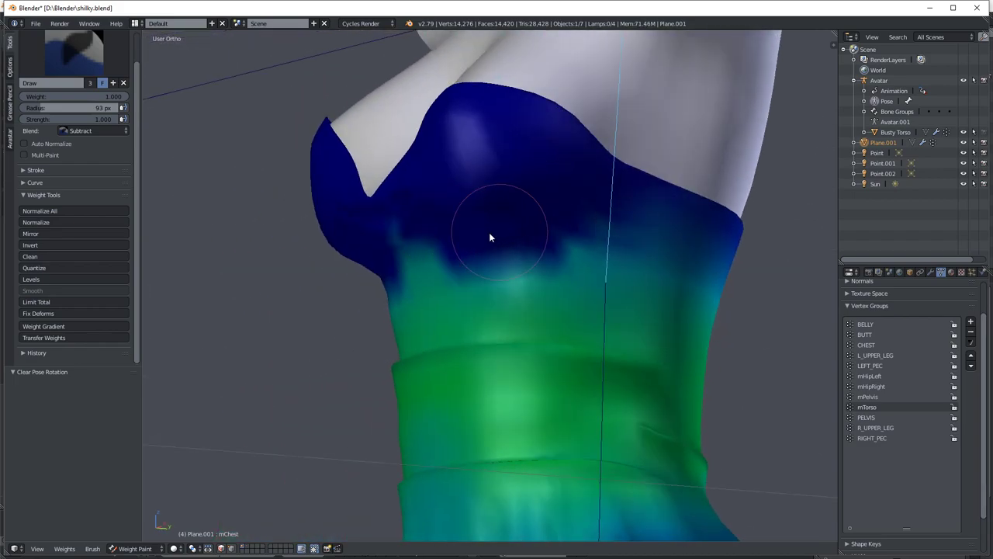
Rotate the mChest bone 44.4° and by -30.9° about the global X axis to inspect the dress under the bust.
key("r")
key("x")
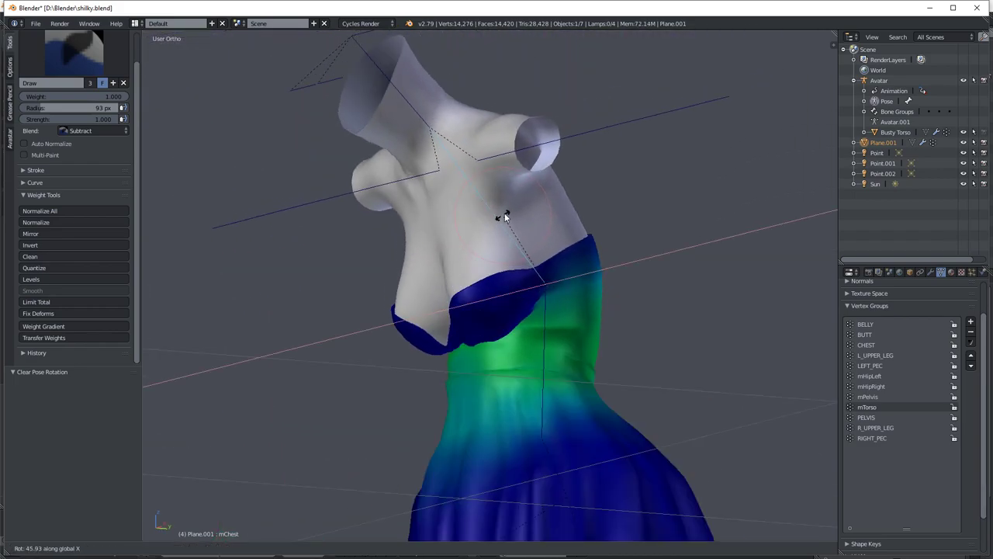
left_click(417, 206)
scroll(416, 206, "up", 5)
key("r")
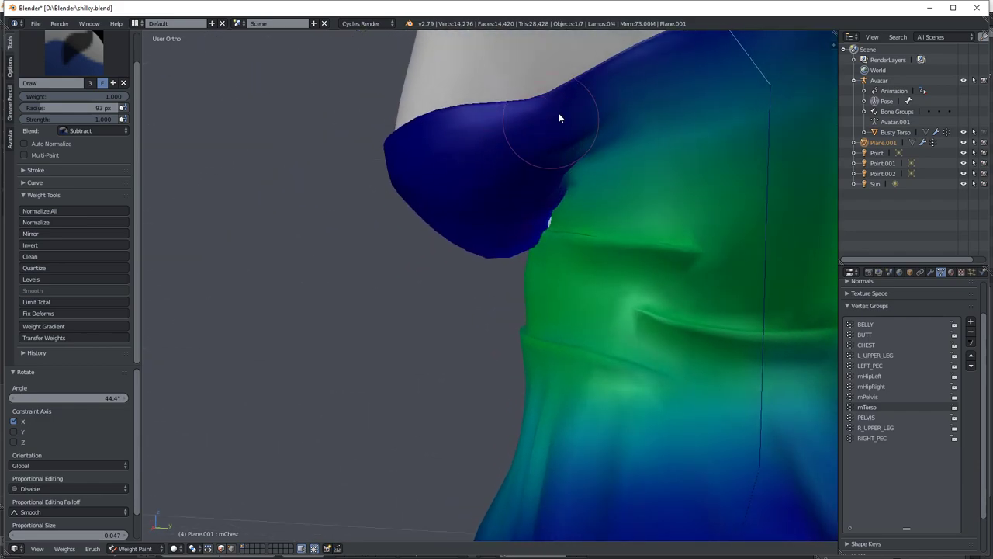
key("x")
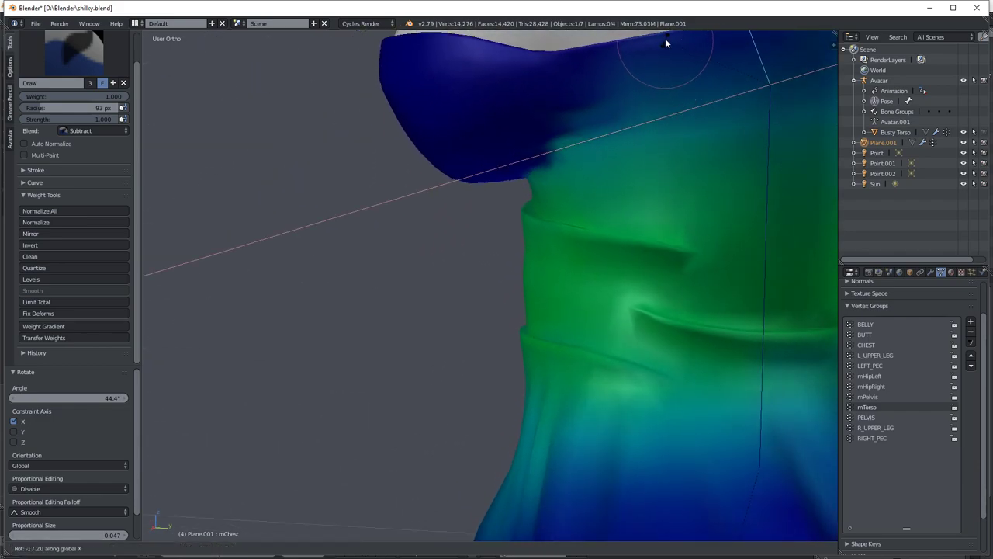
left_click(660, 528)
Subtract more mTorso weights under the bust toward the side of the dress.
scroll(504, 216, "up", 1)
mouse_move(504, 216)
middle_mouse_down()
mouse_move(600, 151)
mouse_move(640, 138)
middle_mouse_up()
middle_click_drag(583, 207, 610, 174)
mouse_move(588, 185)
left_mouse_down()
mouse_move(571, 176)
mouse_move(473, 210)
mouse_move(540, 207)
left_mouse_up()
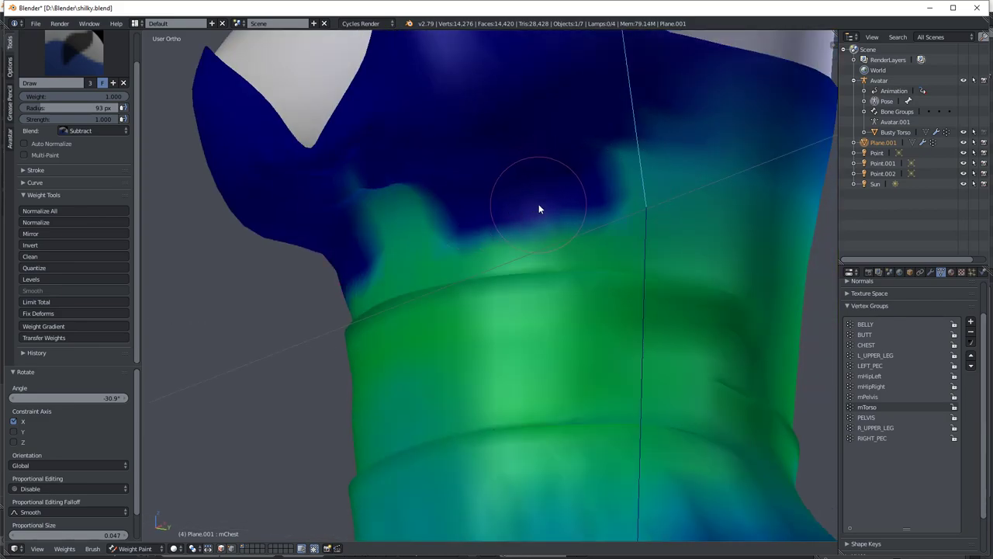
Rotate the mChest bone 29.4° about the global X axis, inspect the underbust from several angles, and clear the bone's rotation.
scroll(590, 172, "down", 4)
key("r")
key("x")
left_click(580, 193)
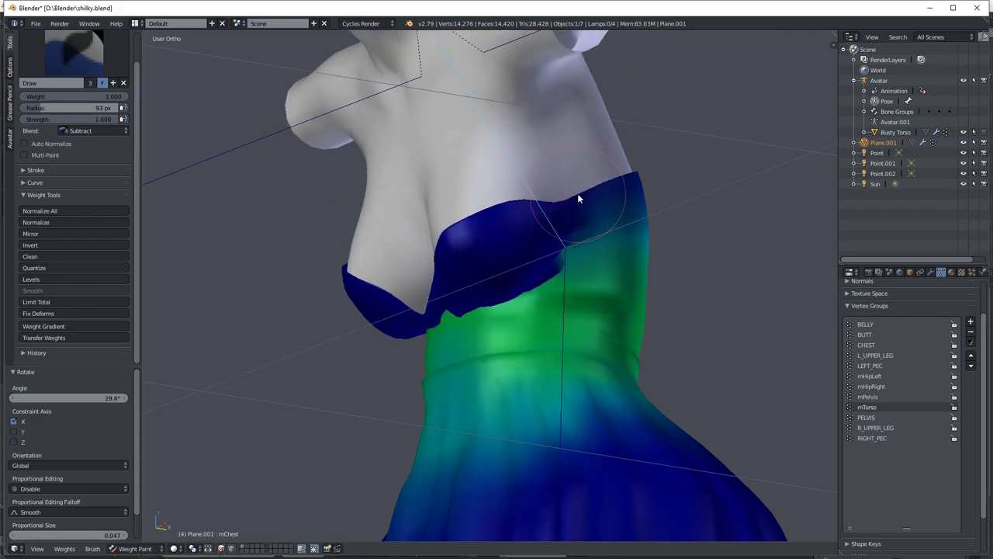
middle_click_drag(579, 194, 565, 178)
key("r")
key("x")
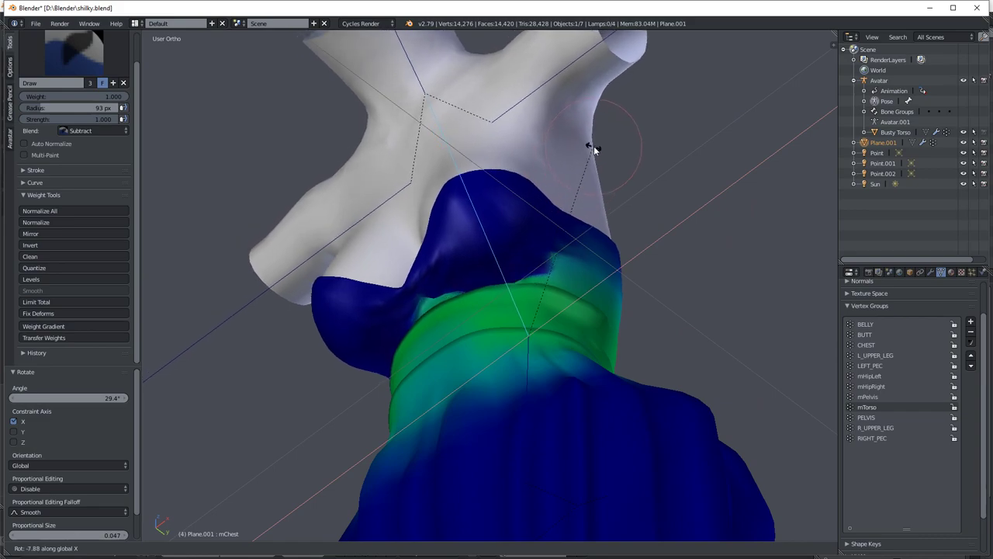
right_click(680, 171)
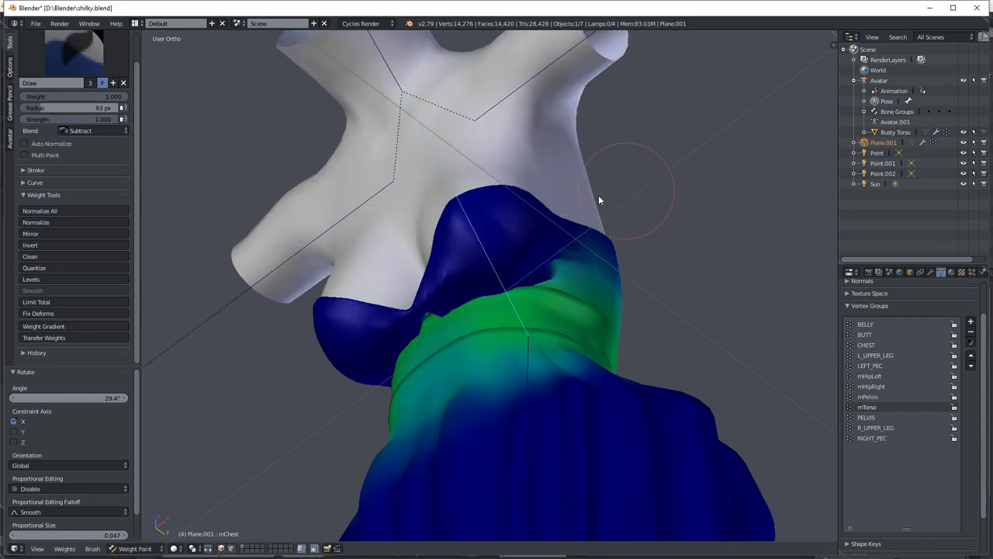
key("alt+r")
Select the mHipLeft bone and rotate it -58.3° about the global X axis.
scroll(499, 235, "down", 5)
middle_click_drag(499, 235, 557, 205)
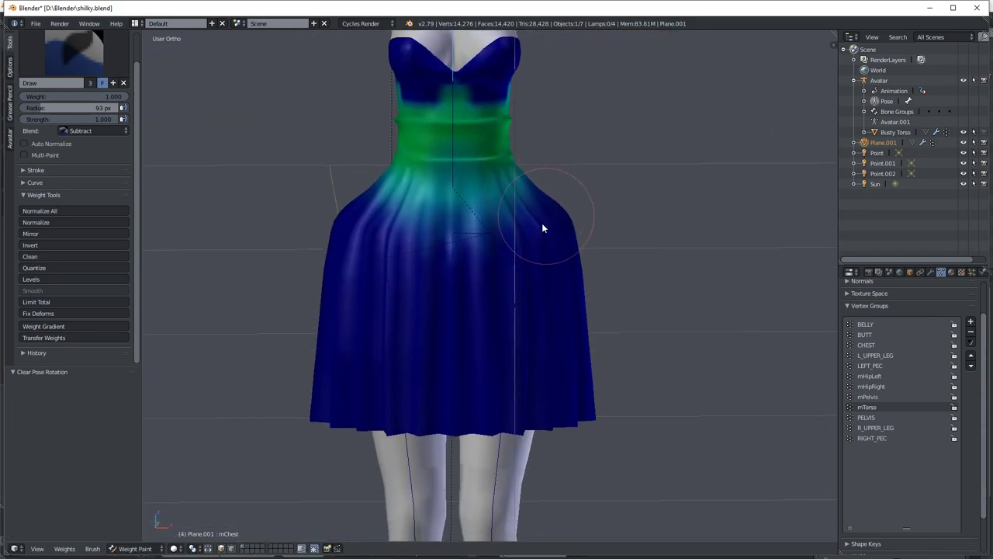
right_click(514, 353)
middle_click_drag(504, 360, 403, 327)
key("r")
key("x")
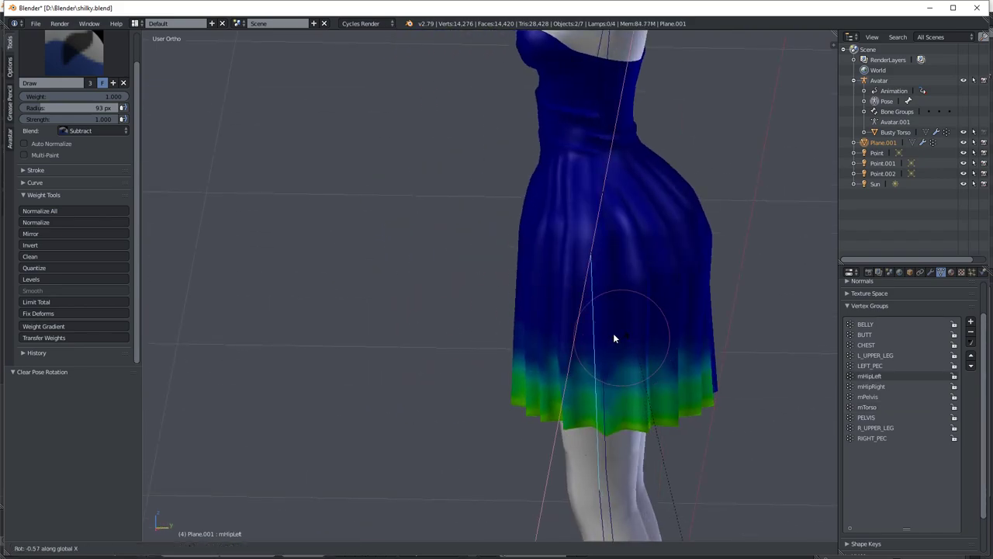
left_click(533, 322)
middle_click_drag(532, 322, 550, 324)
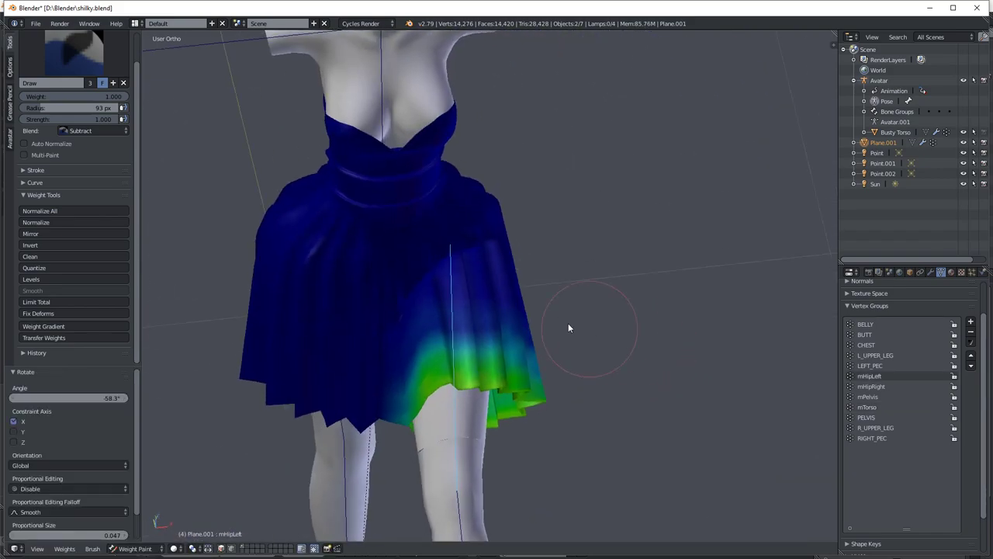
Rotate the mHipLeft bone 29.2° and by -12.8° about the global Z axis to spread the leg outward.
key("r")
key("x")
key("z")
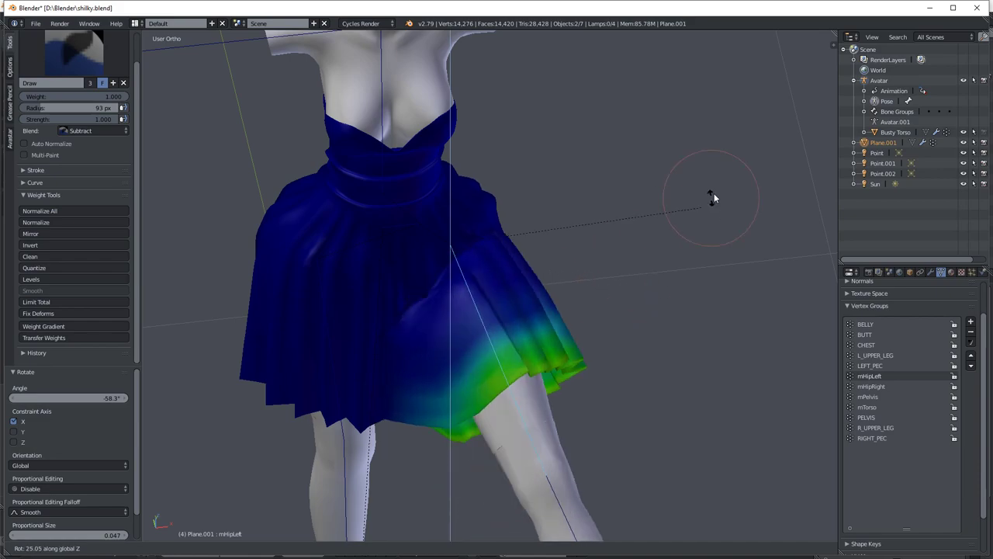
left_click(598, 269)
middle_click_drag(599, 269, 504, 340)
key("r")
key("z")
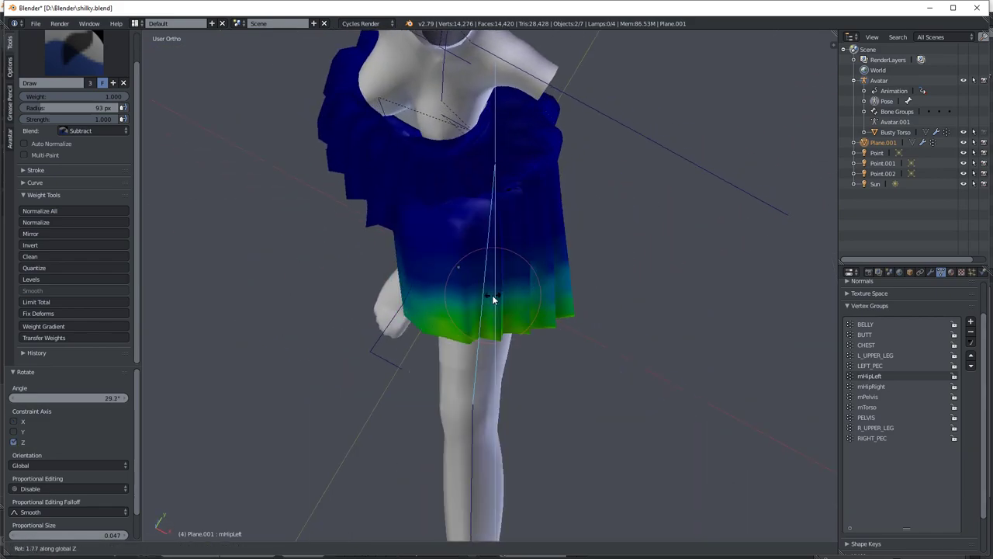
left_click(468, 303)
middle_click_drag(475, 299, 570, 211)
scroll(573, 214, "up", 2)
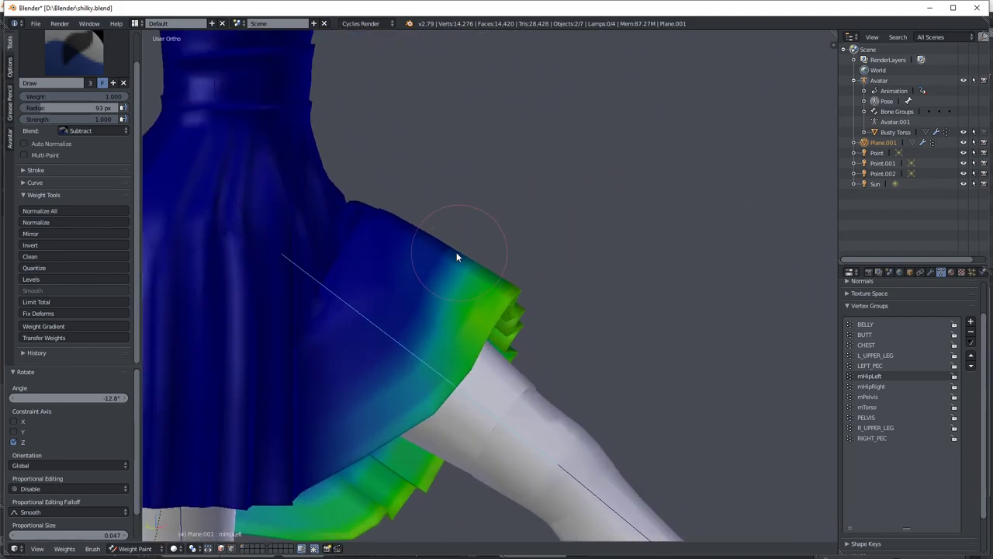
Set the weight brush's blending mode to Blur, keeping the dress's left hip in close view.
middle_click_drag(456, 254, 491, 183)
mouse_move(496, 231)
middle_mouse_down()
mouse_move(413, 144)
mouse_move(447, 152)
middle_mouse_up()
middle_click_drag(447, 196, 529, 246)
left_click(92, 131)
left_click(83, 78)
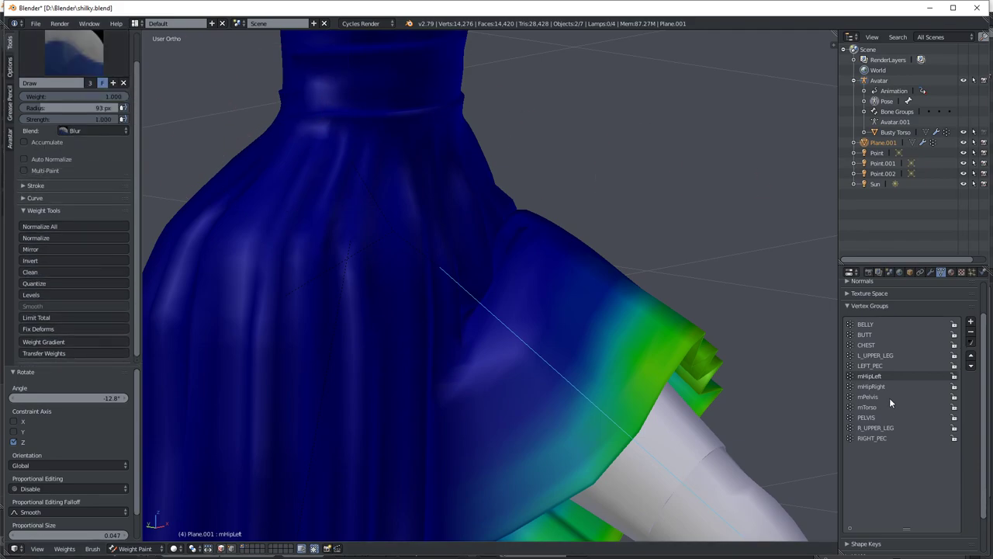
Make L_UPPER_LEG the active vertex group and blur its weights along the skirt's left hip crease.
left_click(875, 354)
scroll(521, 230, "down", 4)
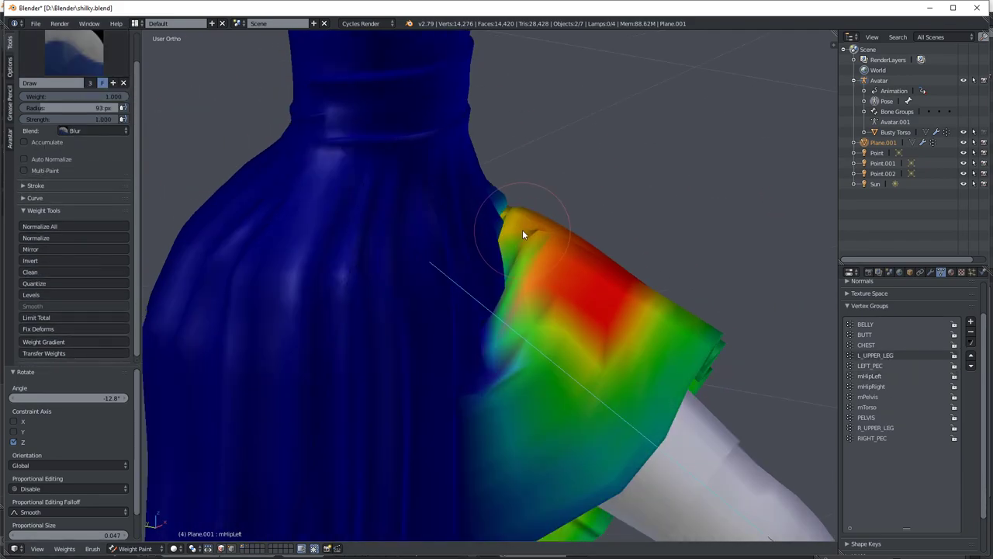
middle_click_drag(550, 270, 514, 266)
middle_click_drag(552, 295, 470, 321)
left_click(466, 350)
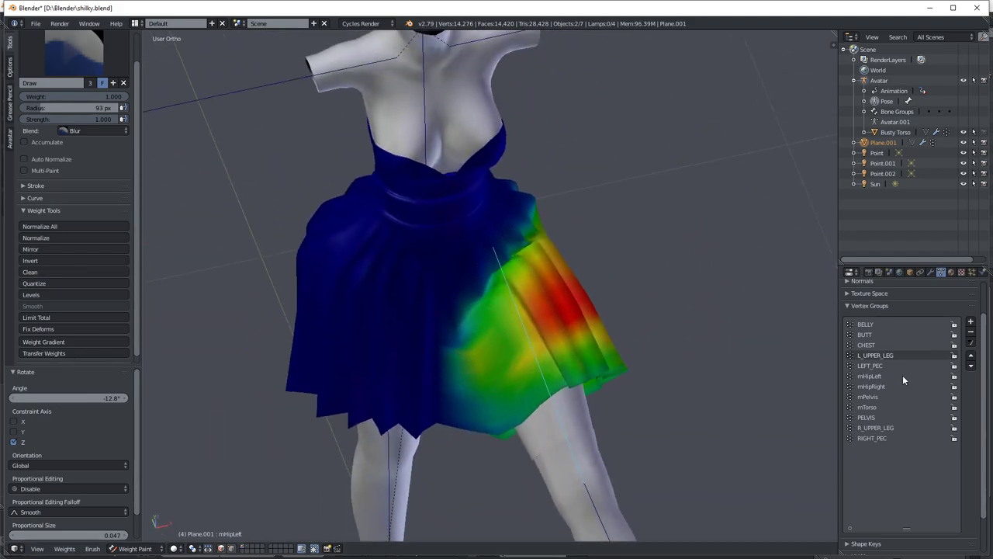
Make PELVIS the active vertex group and blur its weights around the skirt's left hip.
left_click(882, 417)
middle_click_drag(525, 250, 534, 269)
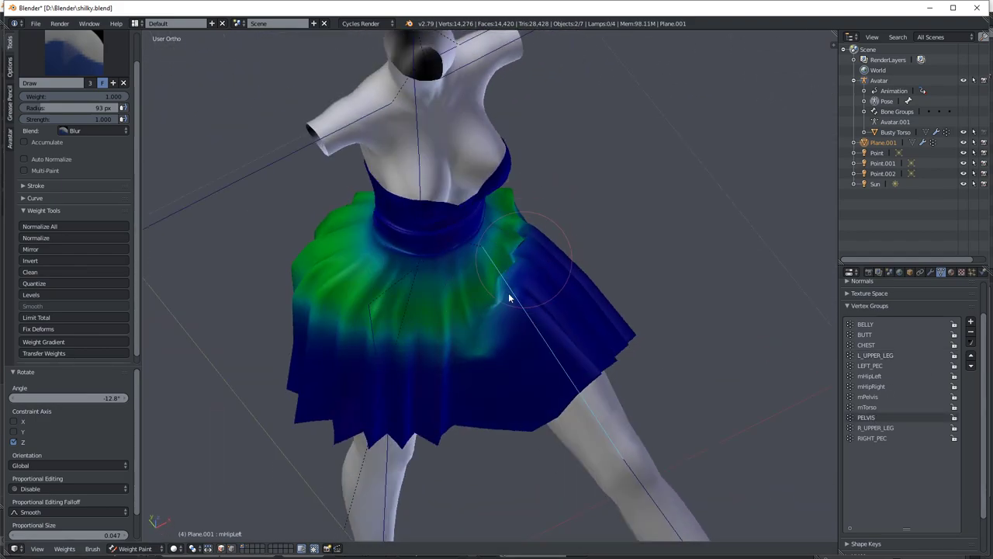
mouse_move(508, 301)
left_mouse_down()
mouse_move(513, 262)
mouse_move(539, 214)
mouse_move(561, 300)
left_mouse_up()
mouse_move(562, 300)
middle_mouse_down()
mouse_move(415, 215)
mouse_move(450, 217)
mouse_move(571, 288)
mouse_move(526, 255)
middle_mouse_up()
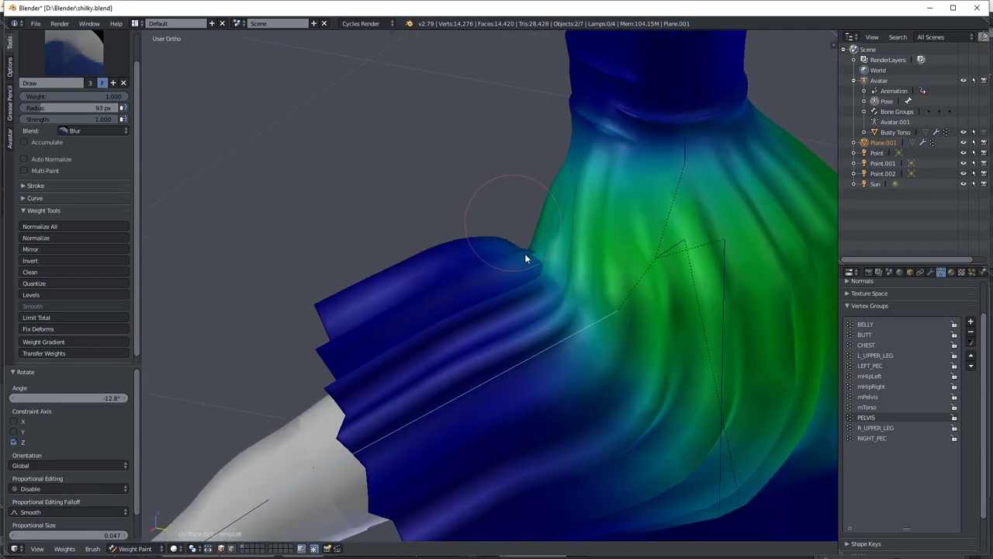
Make mPelvis the active vertex group and blur its weights where the skirt bends over the left hip.
left_click(868, 397)
mouse_move(533, 264)
left_mouse_down()
mouse_move(554, 330)
mouse_move(498, 260)
mouse_move(430, 236)
left_mouse_up()
mouse_move(464, 262)
middle_mouse_down()
mouse_move(571, 281)
mouse_move(636, 130)
mouse_move(495, 203)
middle_mouse_up()
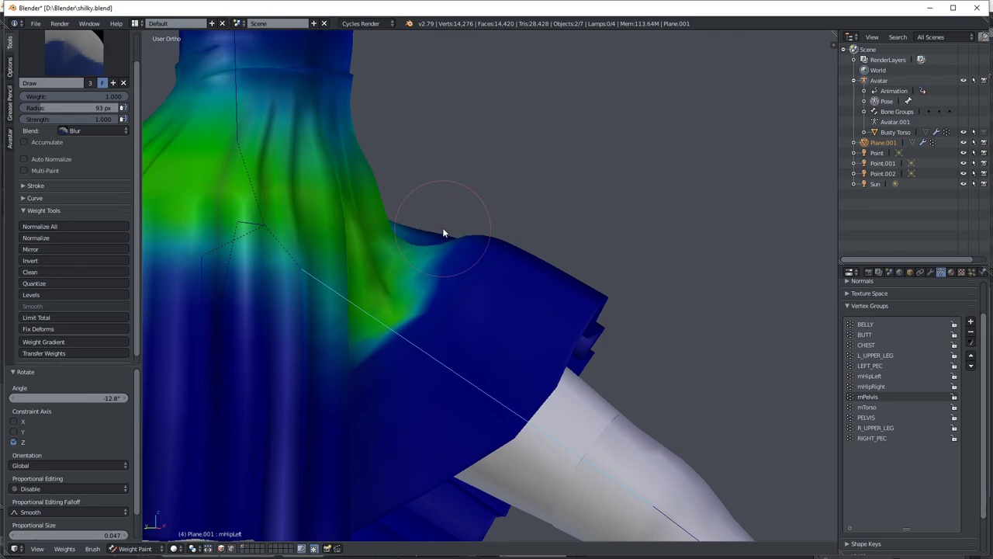
mouse_move(443, 230)
middle_mouse_down()
mouse_move(414, 271)
mouse_move(508, 287)
middle_mouse_up()
scroll(465, 231, "down", 5)
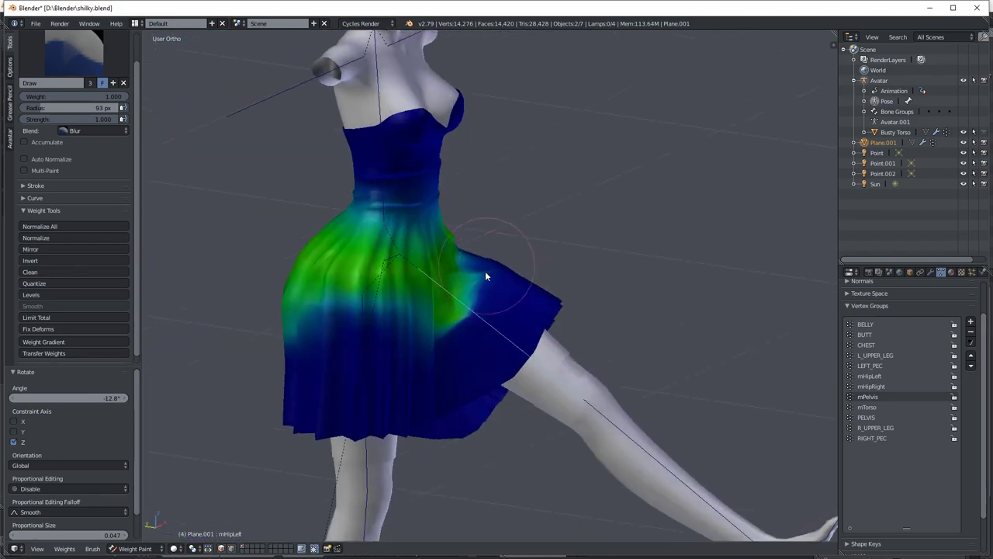
Rotate the mHipLeft bone freely by 45.5° and by -99° to expose the fold at the skirt's left hip.
key("r")
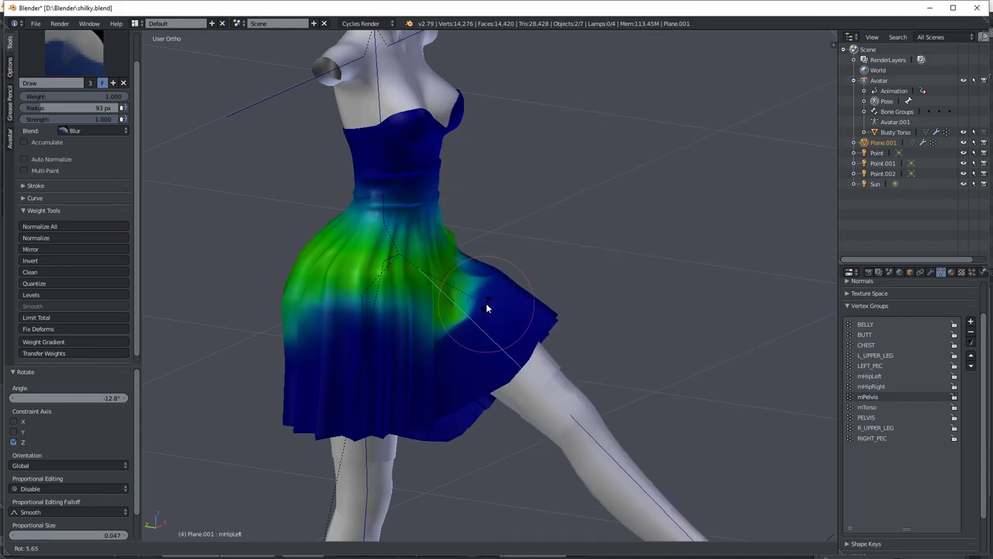
left_click(452, 349)
middle_click_drag(452, 349, 473, 314)
key("r")
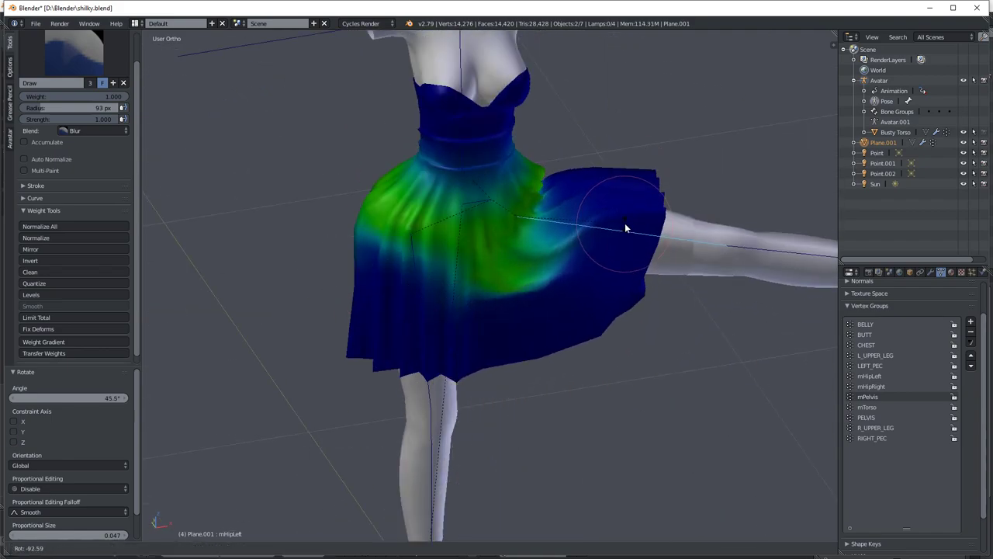
left_click(563, 207)
scroll(562, 206, "up", 4)
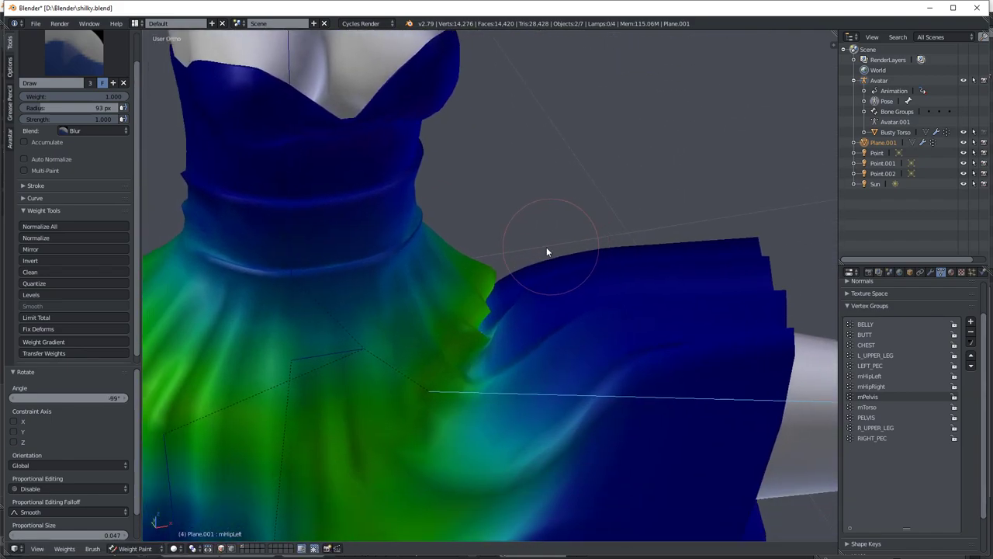
Set the weight brush to Subtract blending with a weight of 0.098 and a strength of 0.087.
left_click(86, 130)
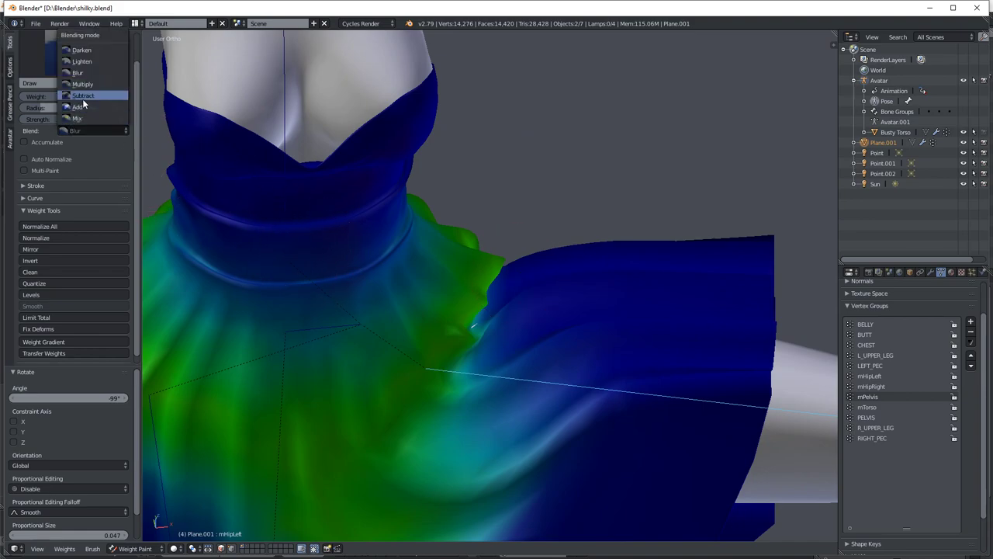
left_click(88, 97)
scroll(464, 256, "up", 3)
left_click(470, 358)
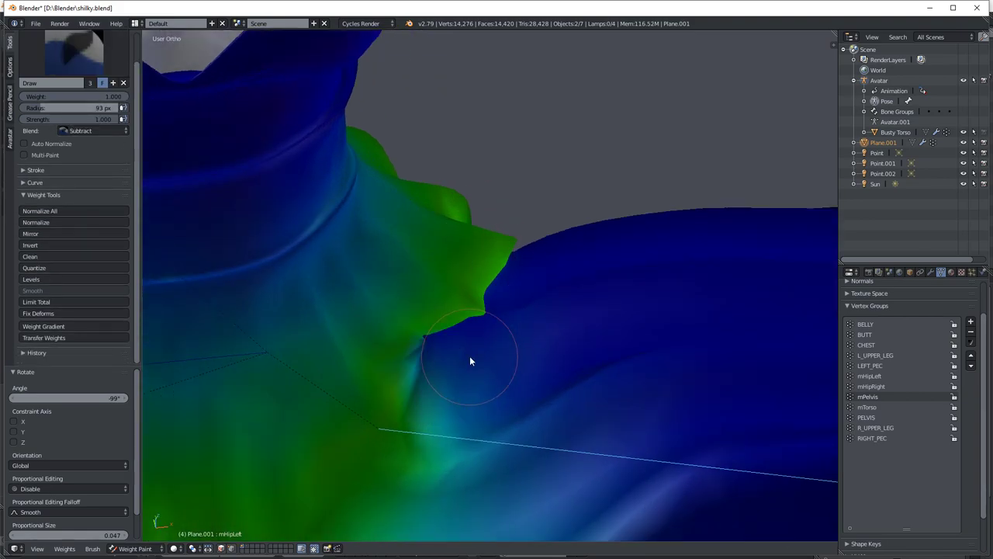
left_click_drag(91, 118, 30, 118)
left_click_drag(77, 97, 29, 96)
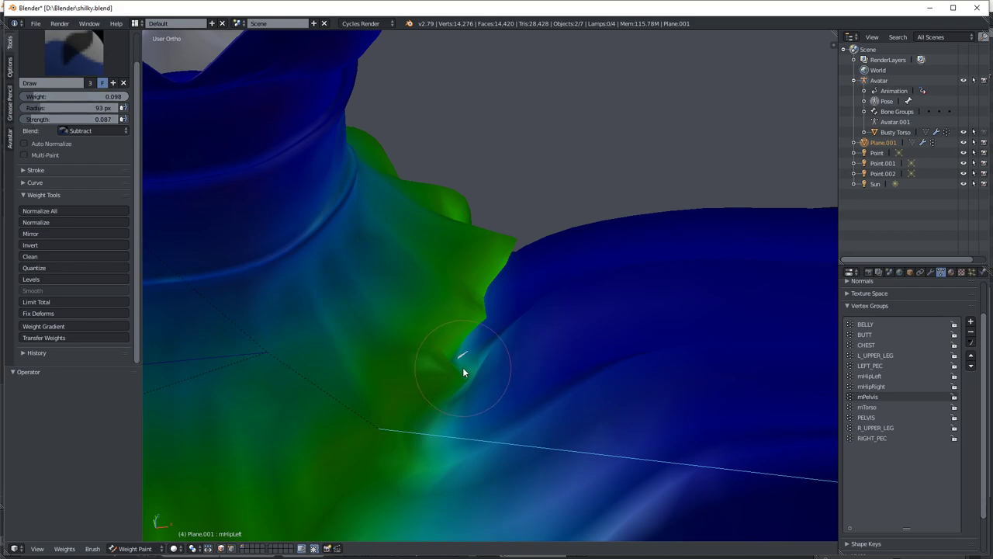
Set the brush weight to 0.113 and strength to 0.125, and lightly subtract mPelvis weights around the left hip fold.
scroll(497, 367, "down", 5)
middle_click_drag(517, 365, 370, 302)
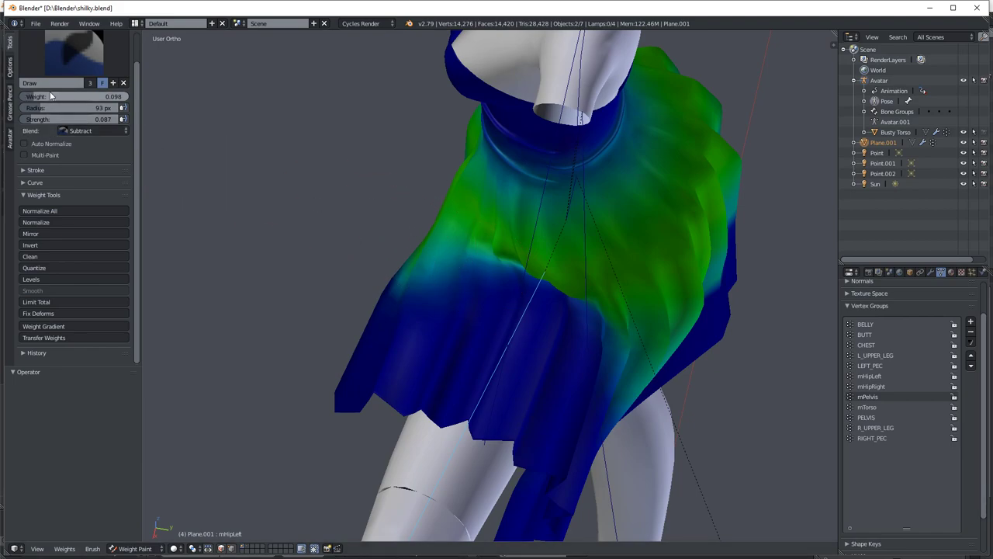
scroll(536, 318, "up", 3)
middle_click_drag(536, 318, 398, 210)
scroll(397, 209, "down", 2)
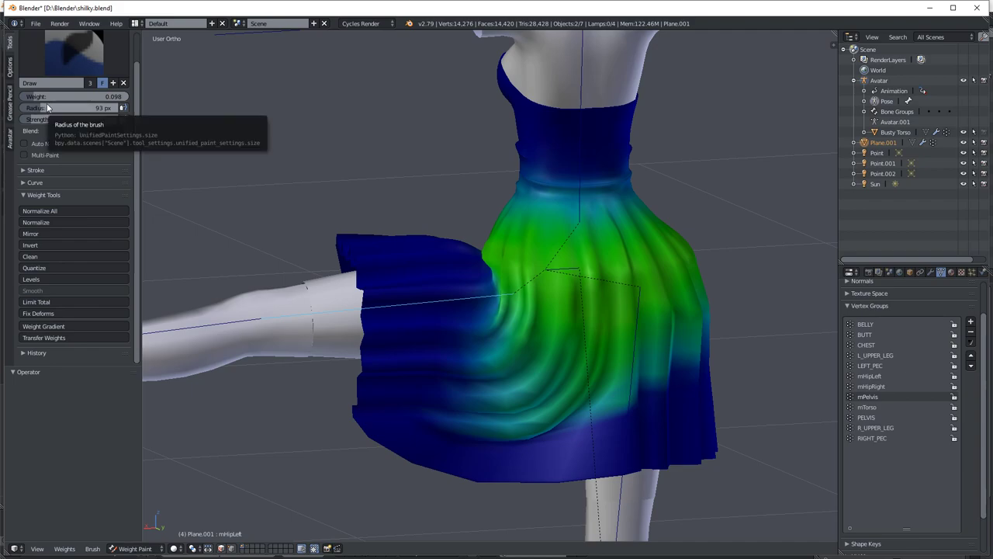
left_click_drag(100, 99, 128, 98)
mouse_move(63, 122)
left_mouse_down()
mouse_move(128, 120)
mouse_move(22, 96)
mouse_move(51, 119)
mouse_move(33, 119)
left_mouse_up()
mouse_move(496, 248)
middle_mouse_down()
mouse_move(535, 255)
mouse_move(631, 204)
mouse_move(594, 178)
mouse_move(660, 174)
mouse_move(595, 184)
middle_mouse_up()
middle_click_drag(555, 235, 561, 191)
Swing the mHipLeft bone back down to check the skirt's bending, and clear the bone's rotation.
key("r")
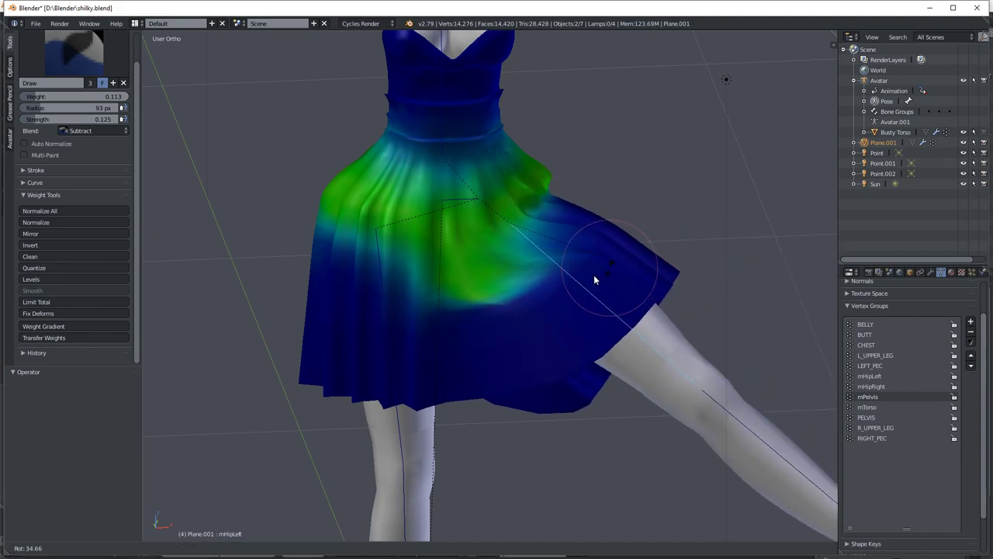
left_click(542, 292)
key("alt+r")
scroll(527, 287, "down", 3)
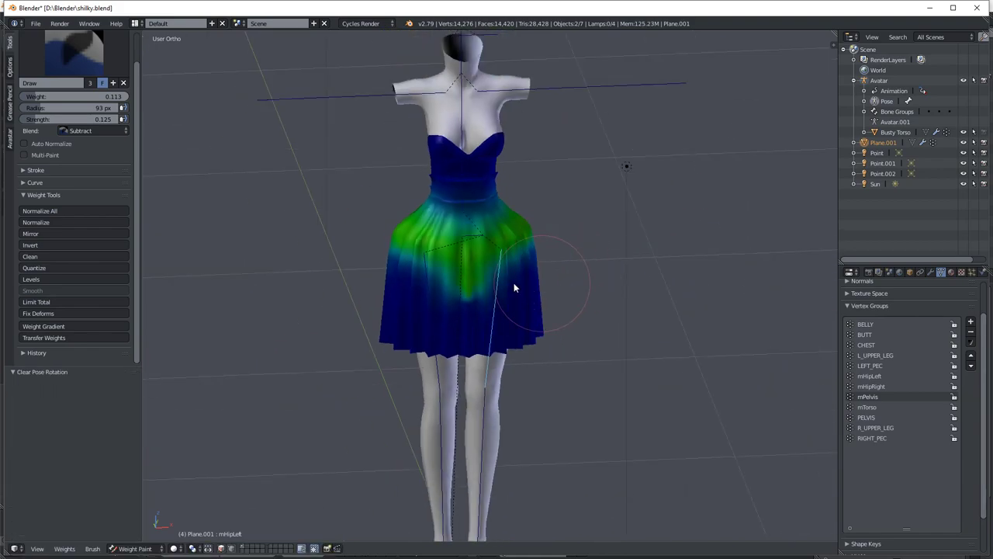
scroll(519, 264, "up", 3)
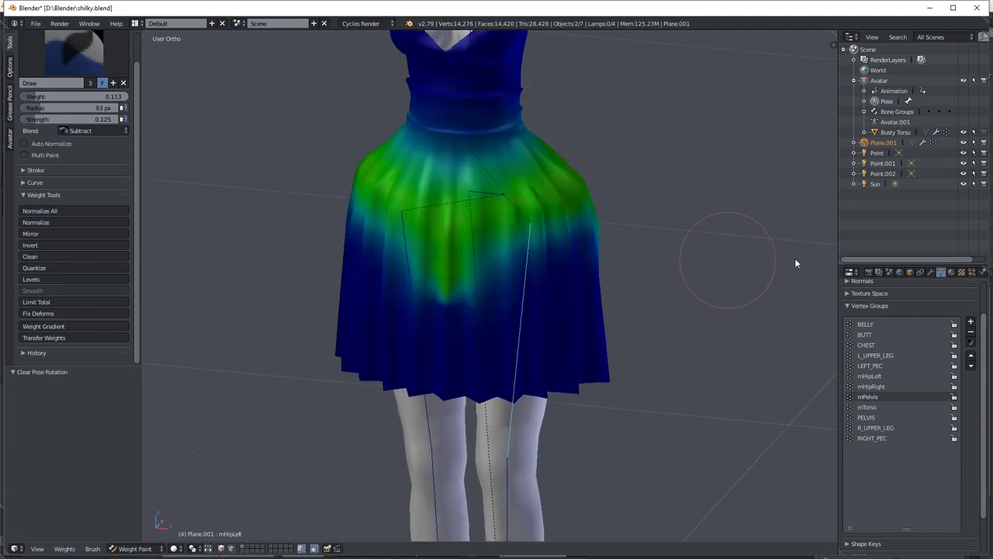
Show the dress's modifiers and examine the Mirror modifier together with the whole dress.
left_click(931, 271)
scroll(488, 186, "down", 4)
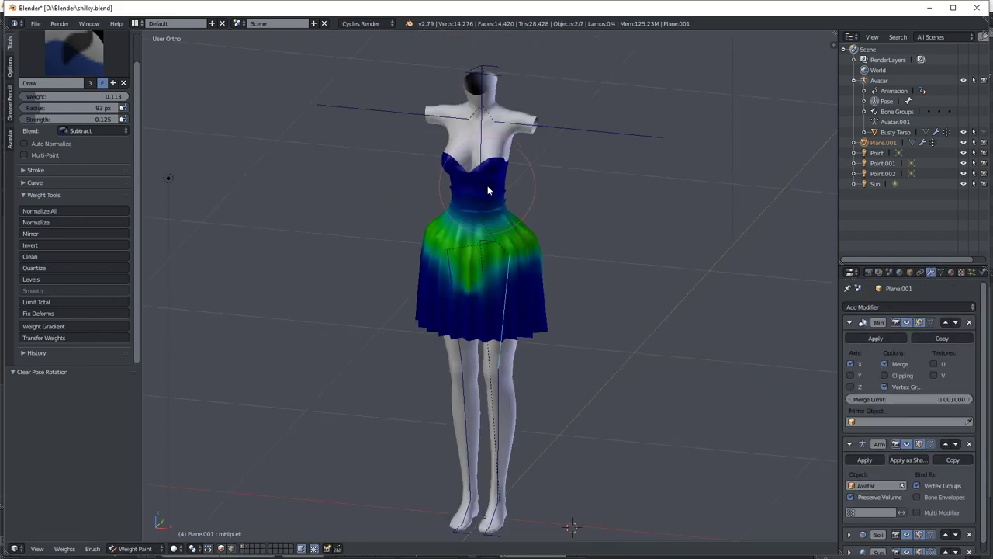
scroll(520, 182, "up", 3)
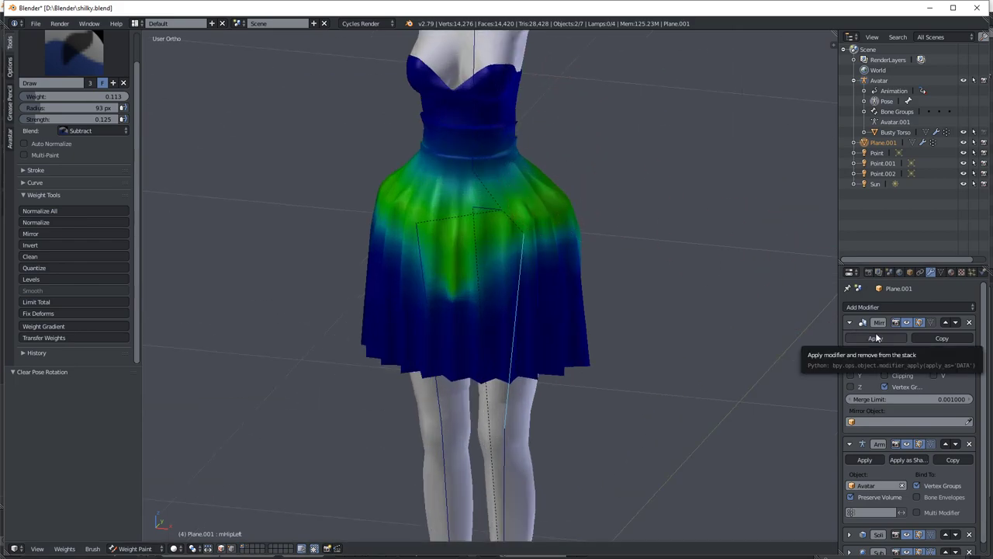
scroll(522, 186, "down", 2)
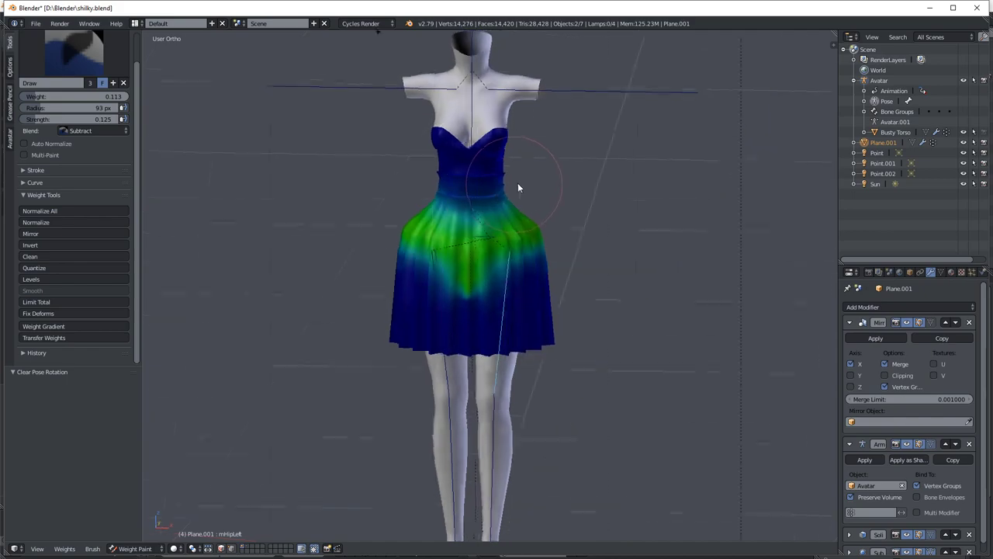
scroll(523, 185, "up", 1)
middle_click_drag(554, 211, 530, 244)
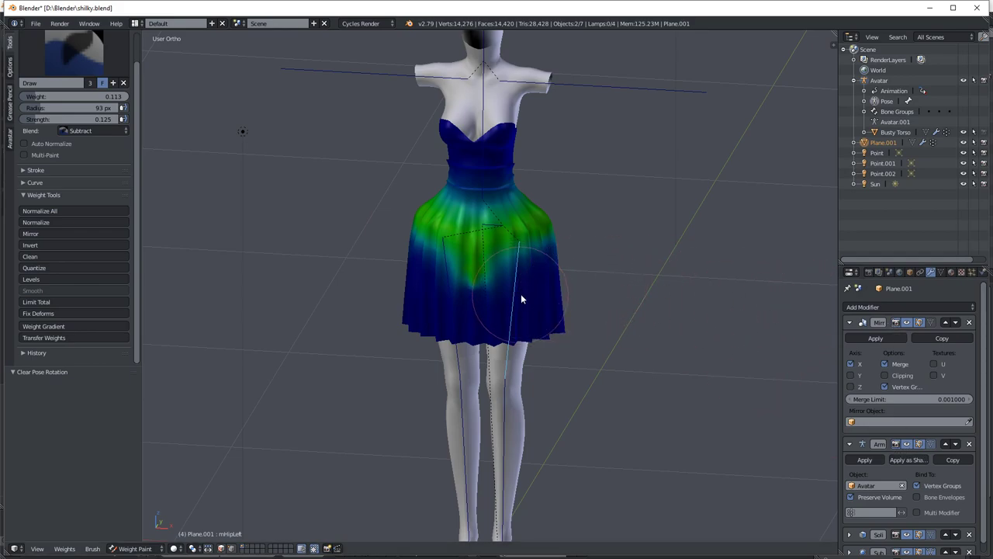
Rotate the mHipLeft bone outward by about -72.8° and move the Armature modifier above Mirror to test how the skirt bends.
key("r")
left_click(581, 264)
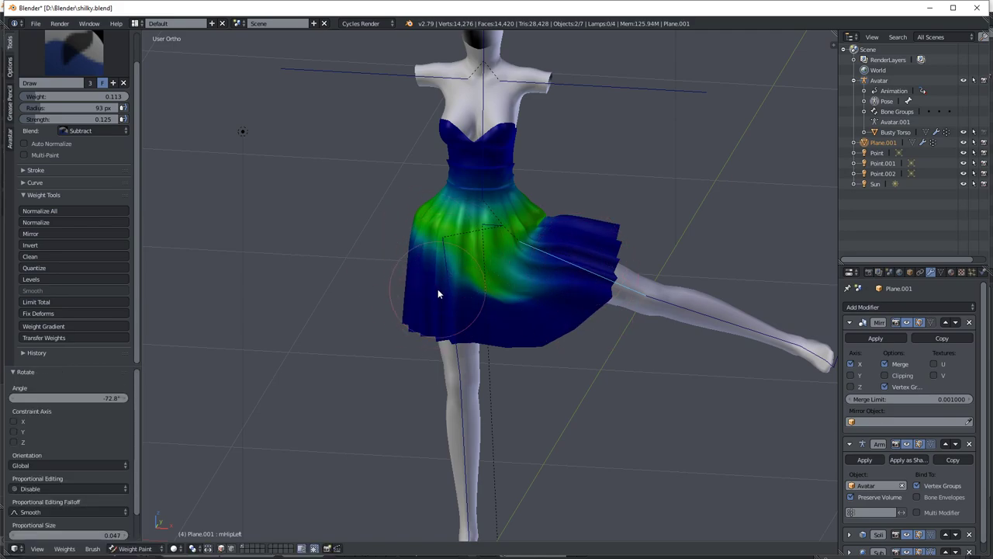
left_click(945, 443)
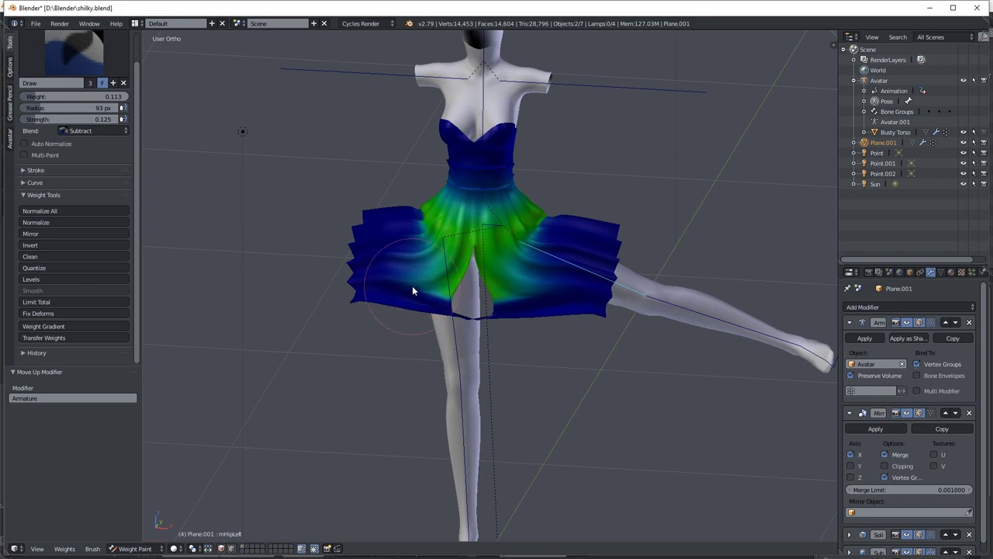
key("r")
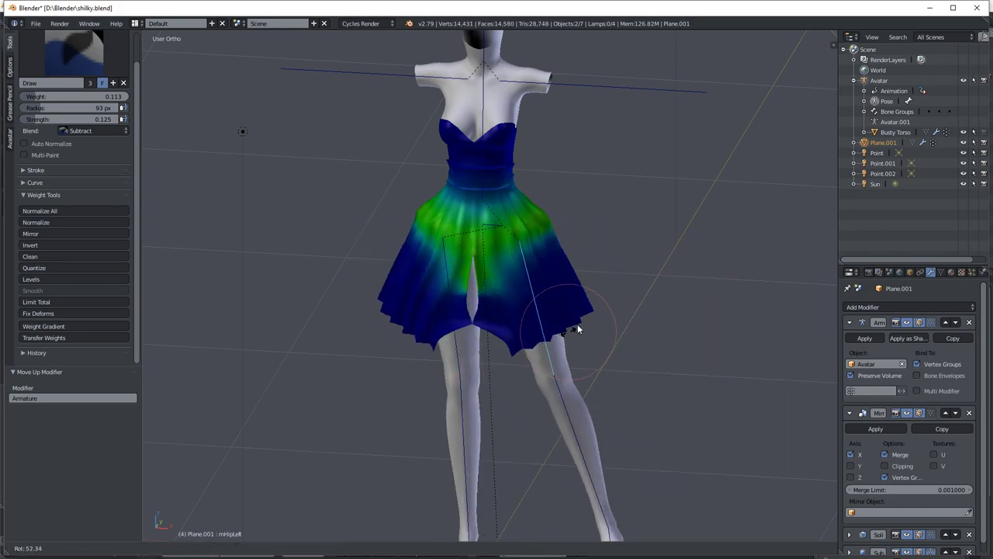
right_click(561, 313)
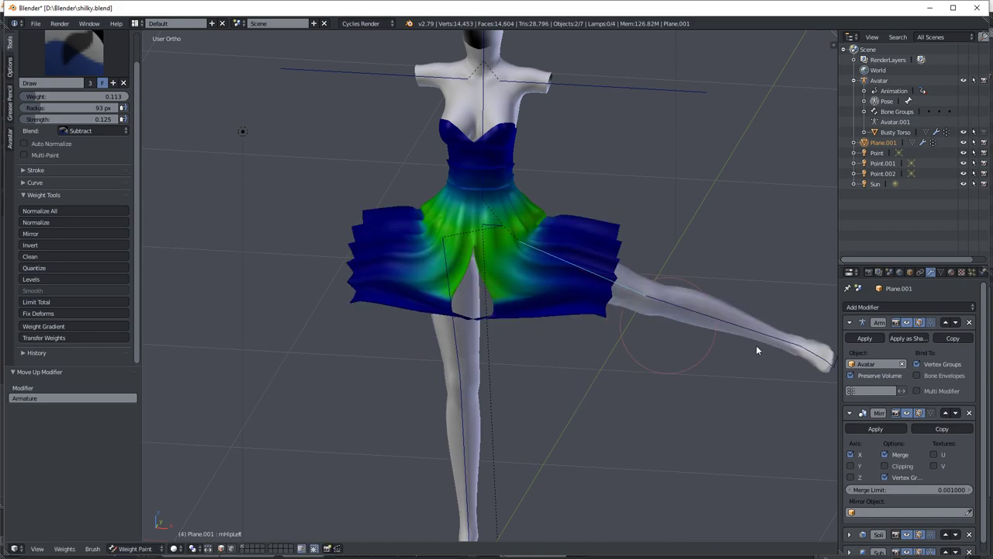
Move the Mirror modifier back above Armature, swing the mHipLeft bone down to check the skirt, and clear the bone's rotation.
left_click(945, 413)
key("r")
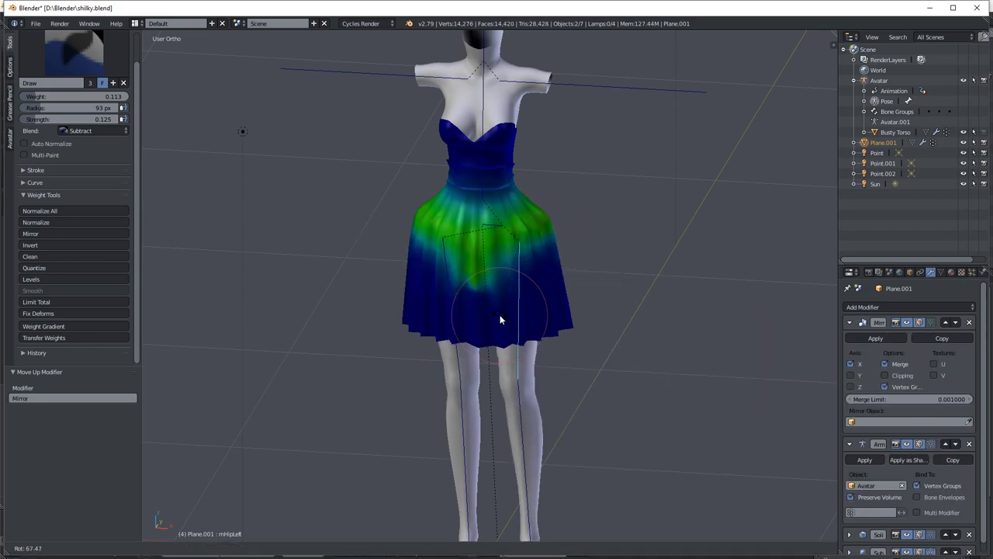
left_click(500, 314)
key("alt+r")
middle_click_drag(599, 255, 455, 273)
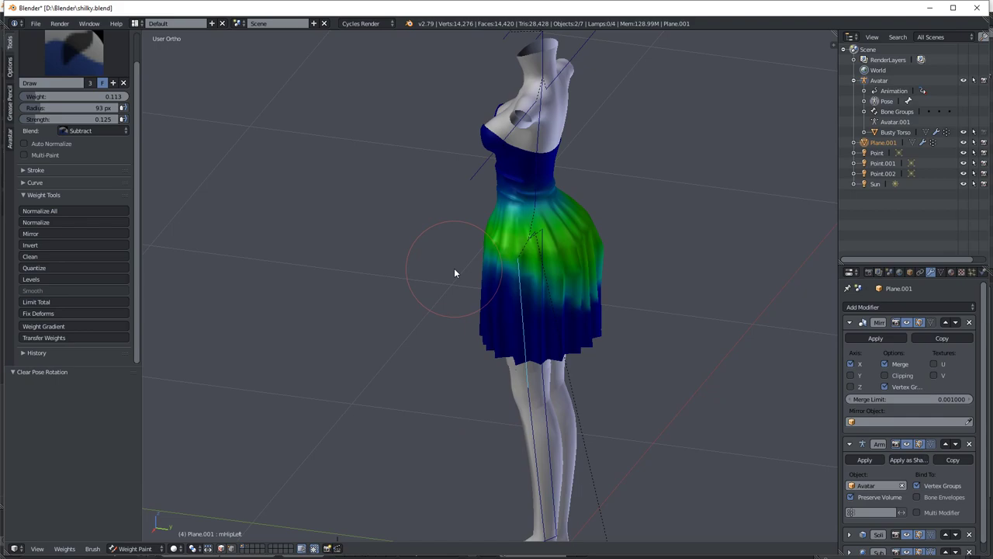